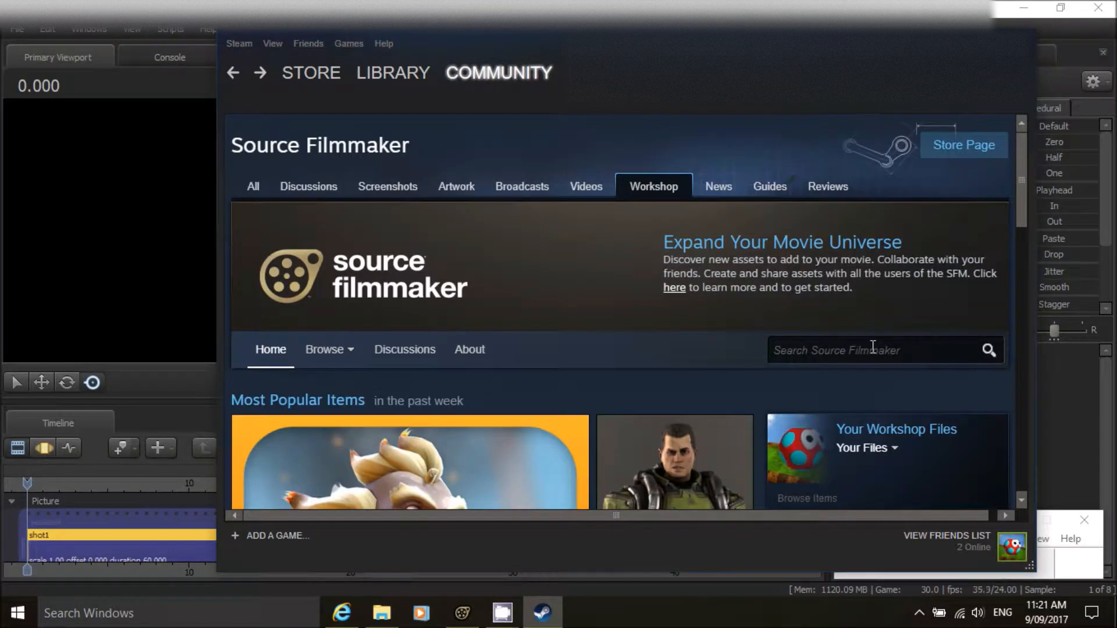
Search the Source Filmmaker Workshop for "desert map".
{"action": "left_click", "coordinate": [873, 347]}
{"action": "type", "text": "desr"}
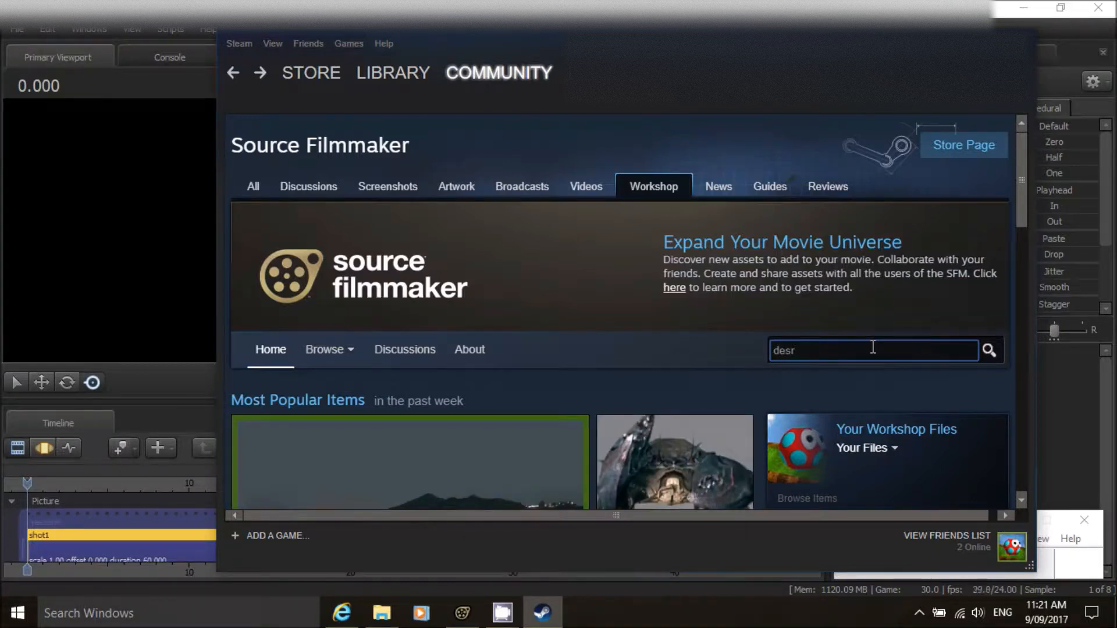
{"action": "key", "text": "BackSpace"}
{"action": "type", "text": "ert map"}
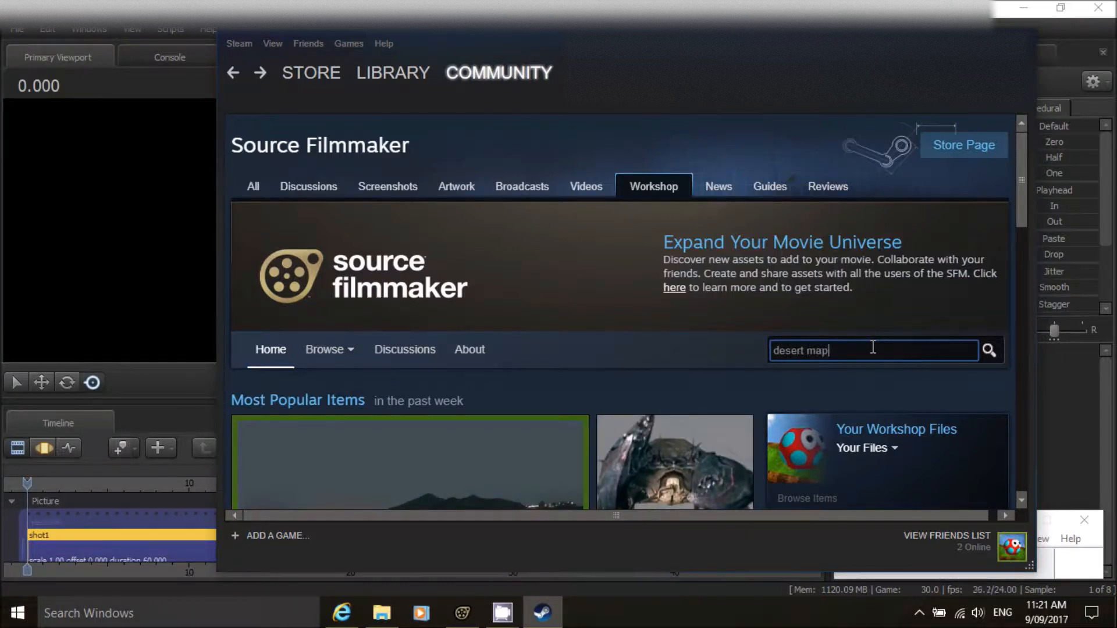
{"action": "key", "text": "Return"}
{"action": "scroll", "coordinate": [695, 254], "scroll_direction": "down", "scroll_amount": 5}
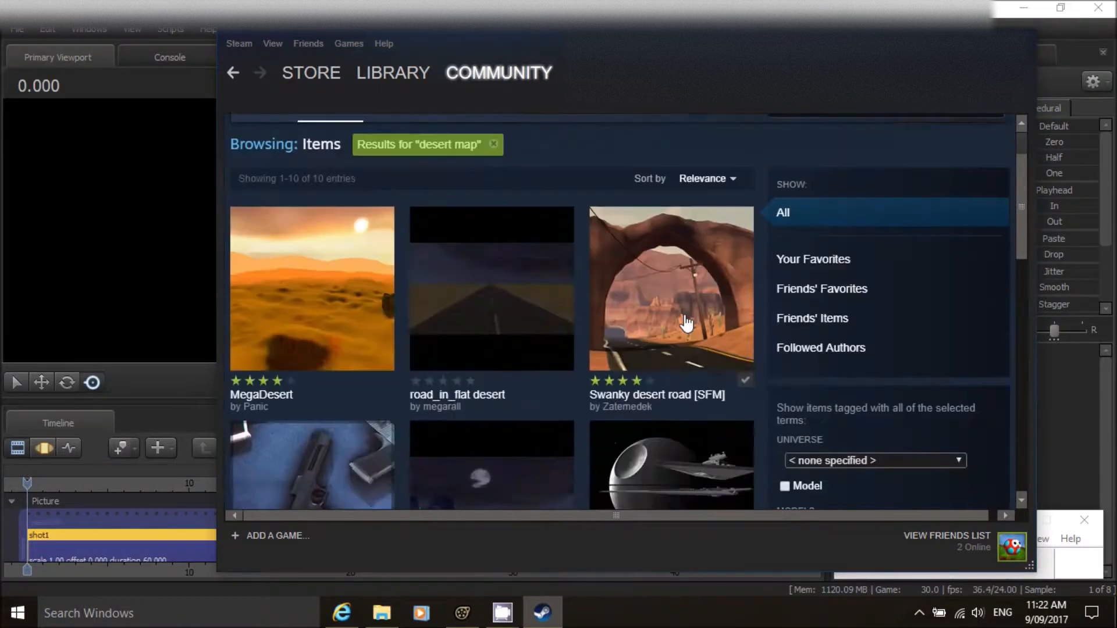
Open the Swanky desert road [SFM] item page and check its preview images and subscription option.
{"action": "left_click", "coordinate": [680, 233]}
{"action": "scroll", "coordinate": [679, 233], "scroll_direction": "down", "scroll_amount": 5}
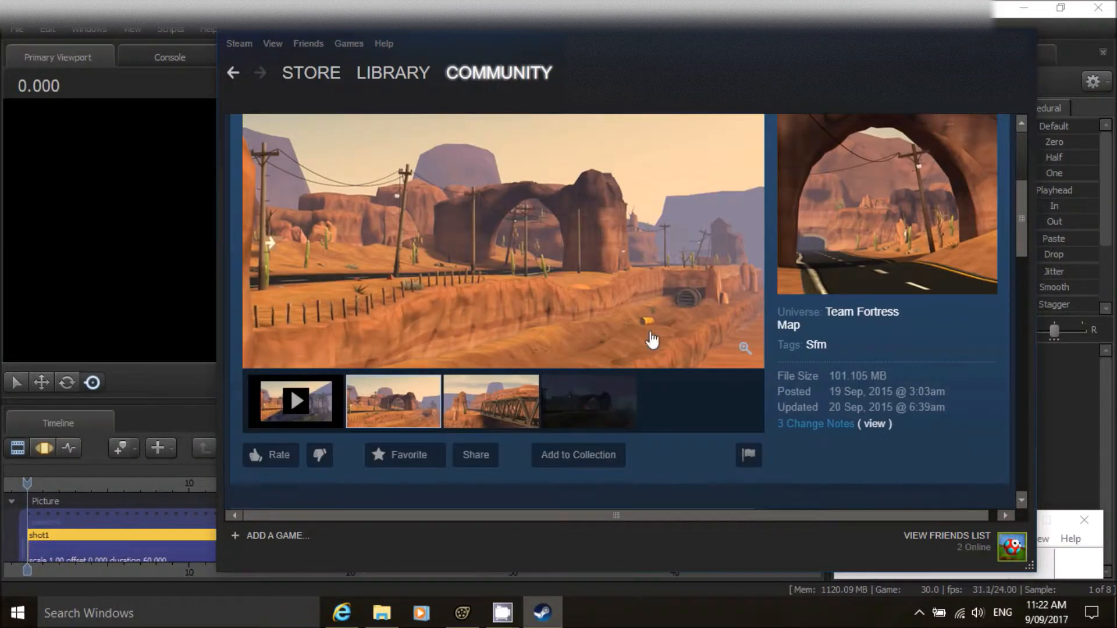
{"action": "left_click", "coordinate": [614, 405]}
{"action": "left_click", "coordinate": [491, 408]}
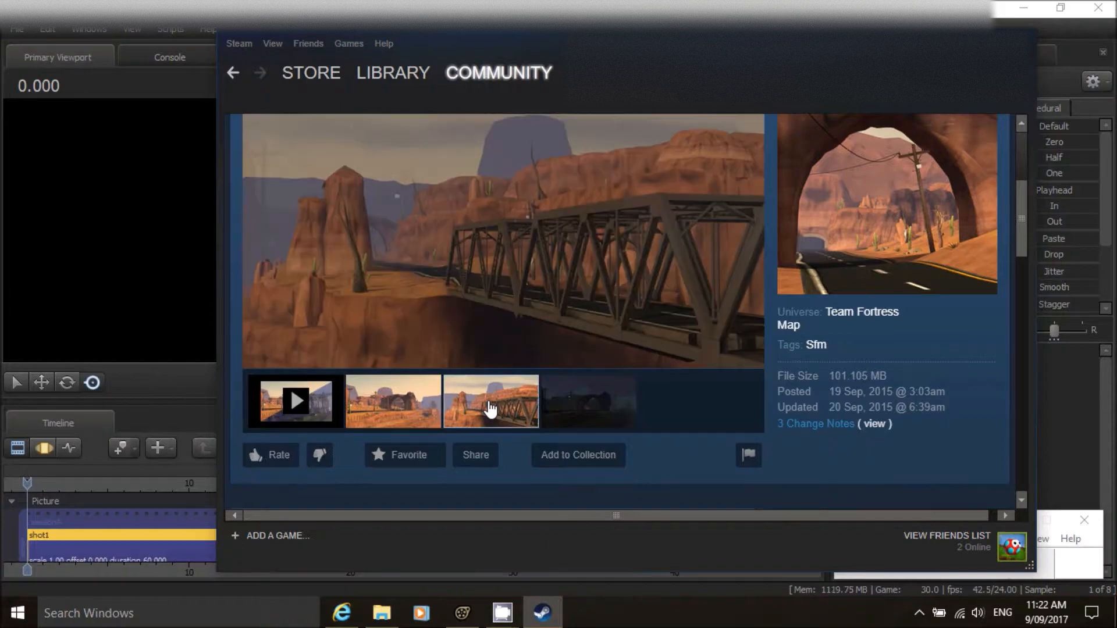
{"action": "left_click", "coordinate": [588, 411]}
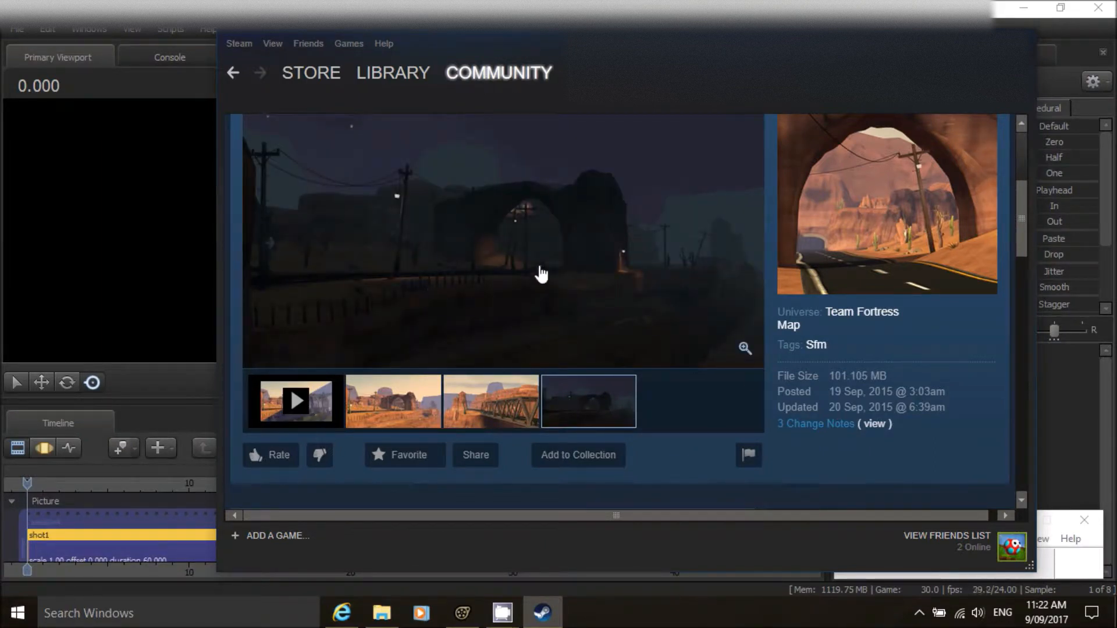
{"action": "scroll", "coordinate": [542, 273], "scroll_direction": "down", "scroll_amount": 4}
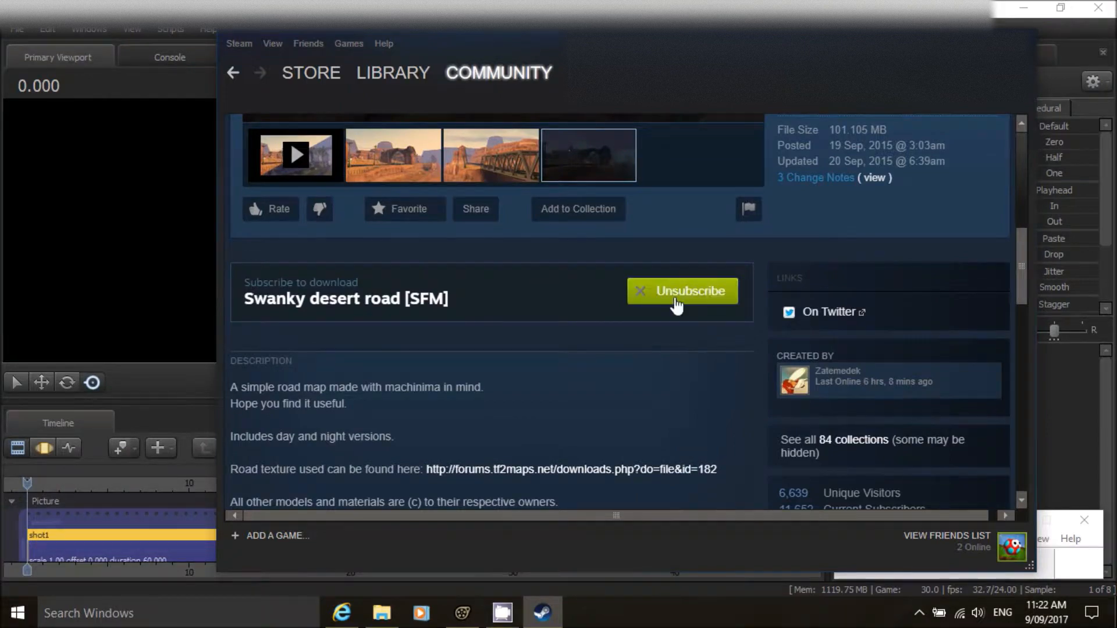
Return to the Workshop results and search for "car".
{"action": "scroll", "coordinate": [601, 247], "scroll_direction": "up", "scroll_amount": 4}
{"action": "left_click", "coordinate": [242, 83]}
{"action": "scroll", "coordinate": [802, 234], "scroll_direction": "up", "scroll_amount": 4}
{"action": "left_click_drag", "start_coordinate": [838, 268], "coordinate": [669, 294]}
{"action": "type", "text": "car"}
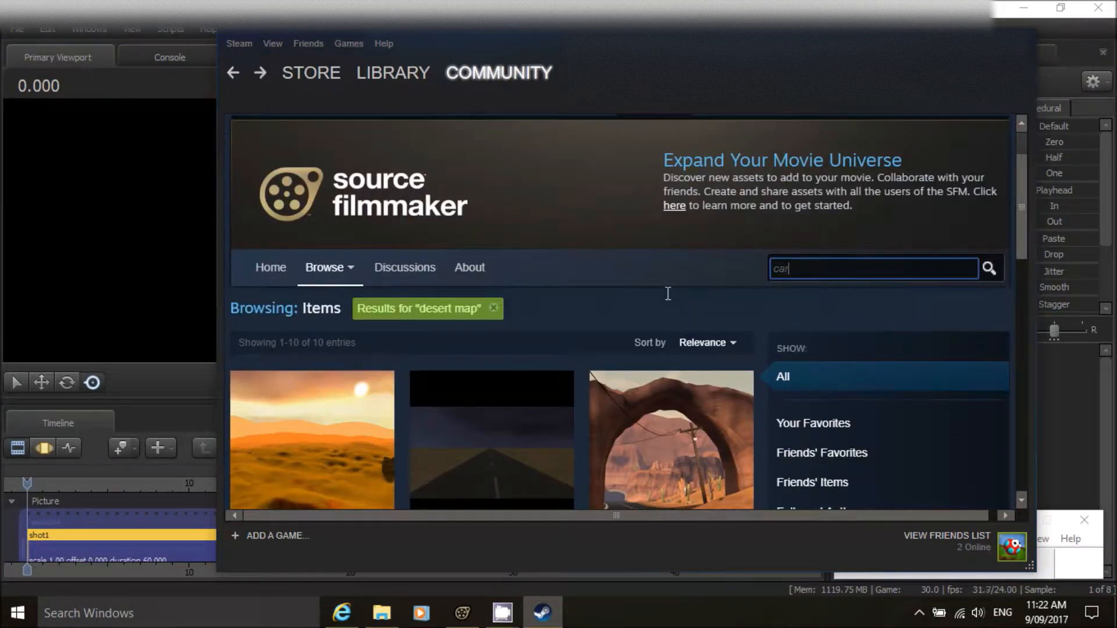
{"action": "key", "text": "Return"}
{"action": "scroll", "coordinate": [674, 297], "scroll_direction": "down", "scroll_amount": 4}
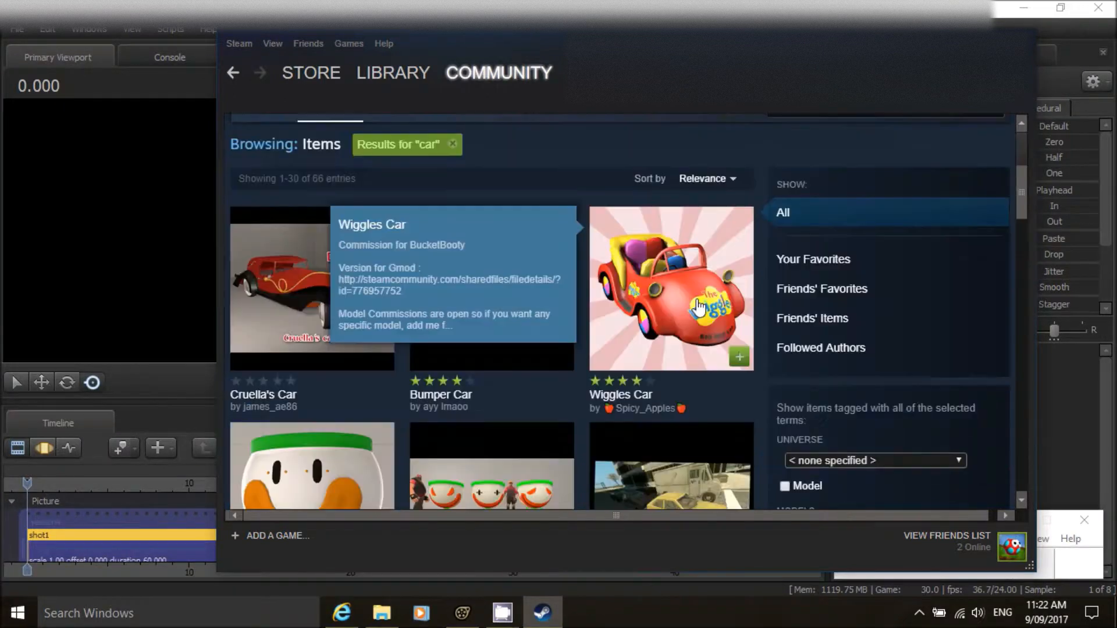
Browse to page 2 of the car results and open the 1941 Packard Super 8 Sedan page to check its subscription.
{"action": "scroll", "coordinate": [762, 284], "scroll_direction": "down", "scroll_amount": 5}
{"action": "scroll", "coordinate": [754, 284], "scroll_direction": "down", "scroll_amount": 15}
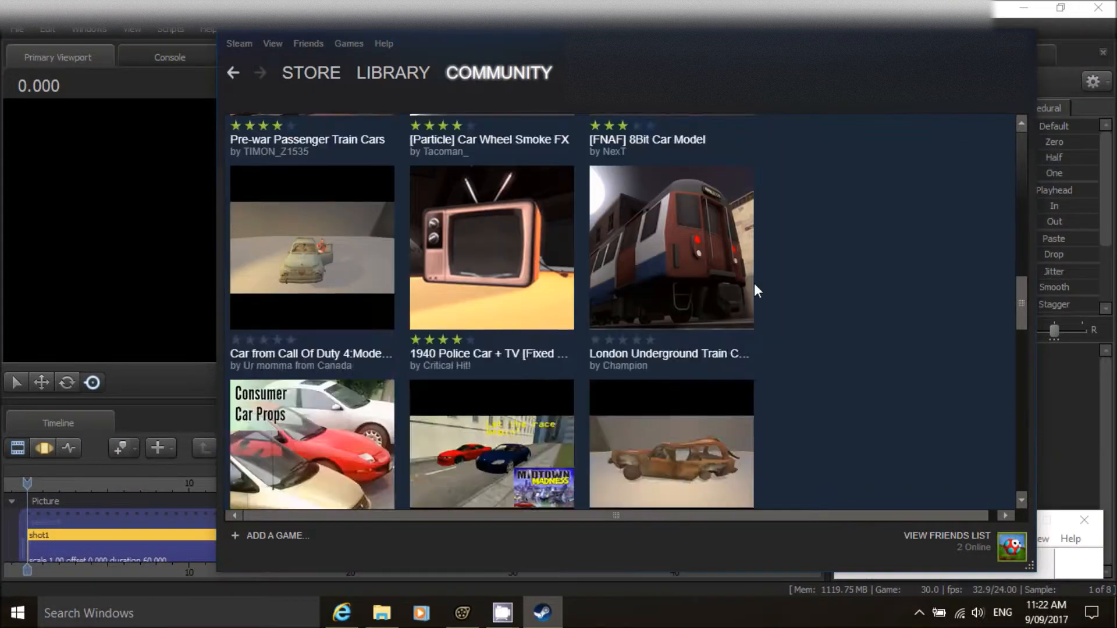
{"action": "scroll", "coordinate": [754, 284], "scroll_direction": "down", "scroll_amount": 2}
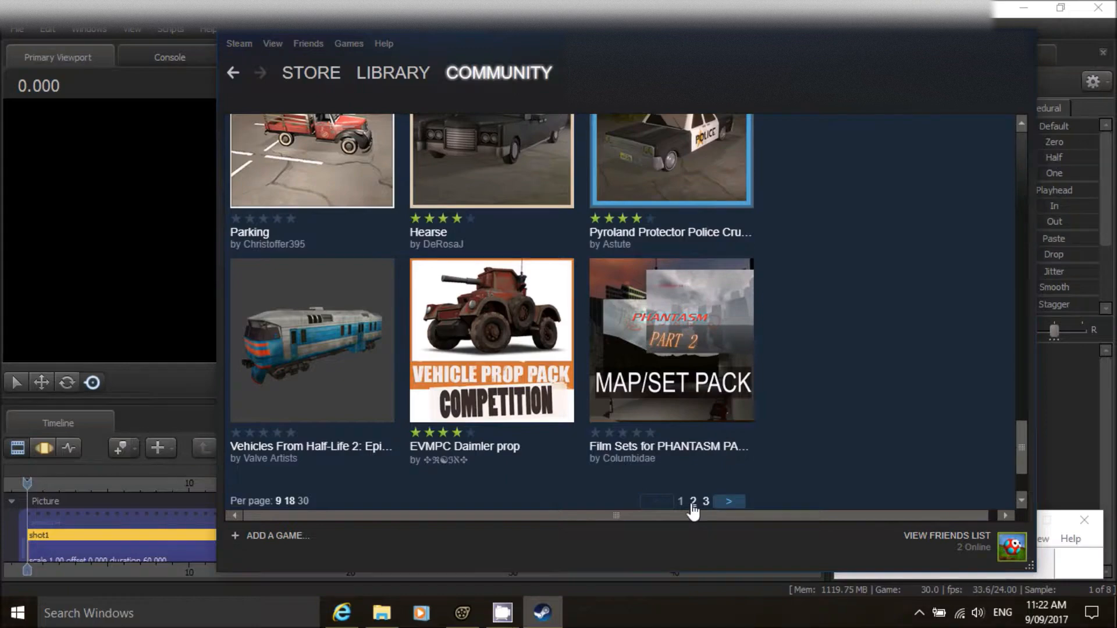
{"action": "left_click", "coordinate": [693, 502]}
{"action": "scroll", "coordinate": [739, 331], "scroll_direction": "down", "scroll_amount": 8}
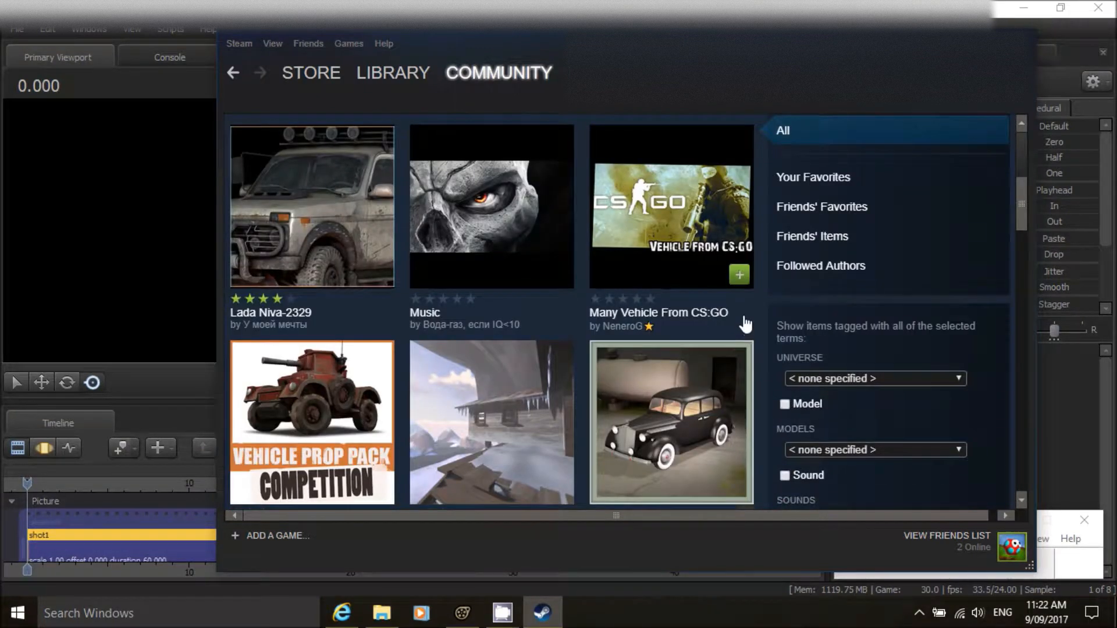
{"action": "left_click", "coordinate": [711, 380]}
{"action": "scroll", "coordinate": [755, 361], "scroll_direction": "down", "scroll_amount": 2}
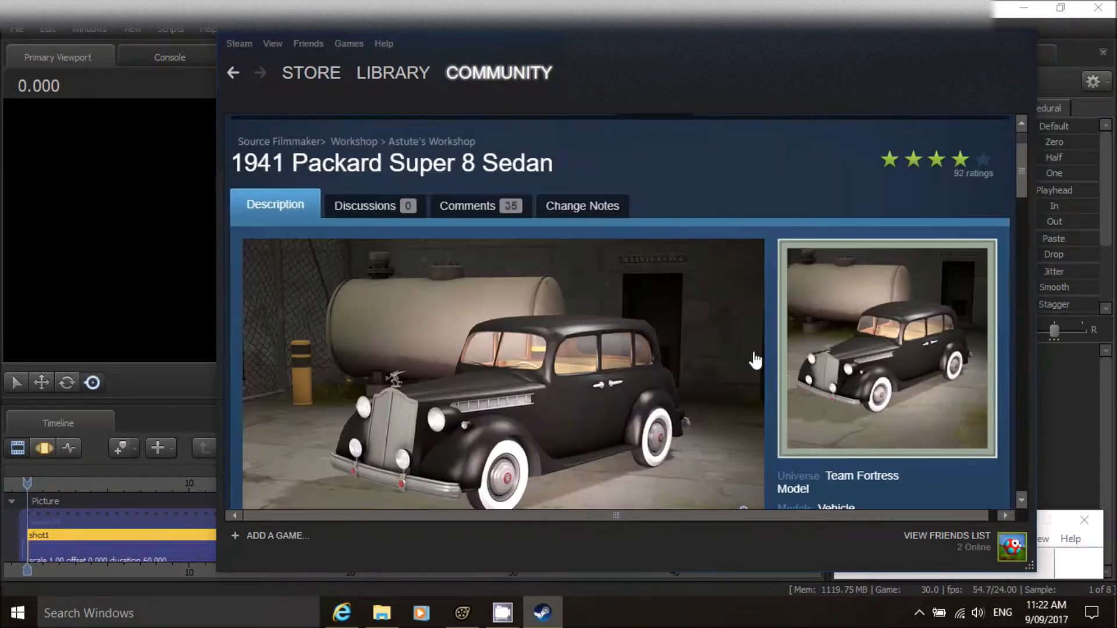
{"action": "scroll", "coordinate": [755, 361], "scroll_direction": "down", "scroll_amount": 6}
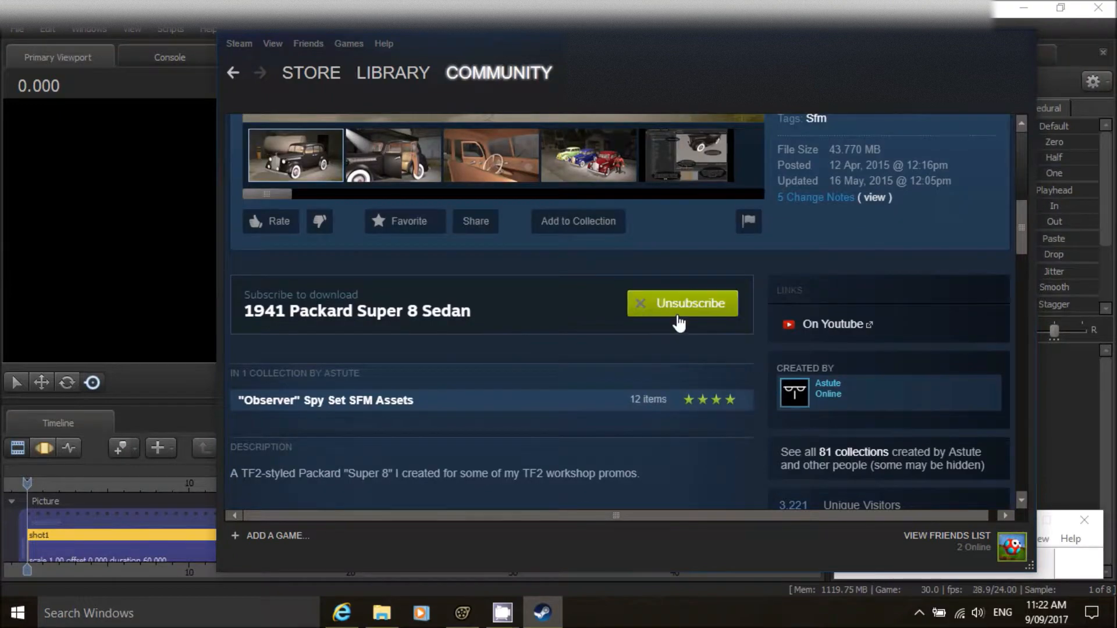
{"action": "scroll", "coordinate": [686, 325], "scroll_direction": "up", "scroll_amount": 3}
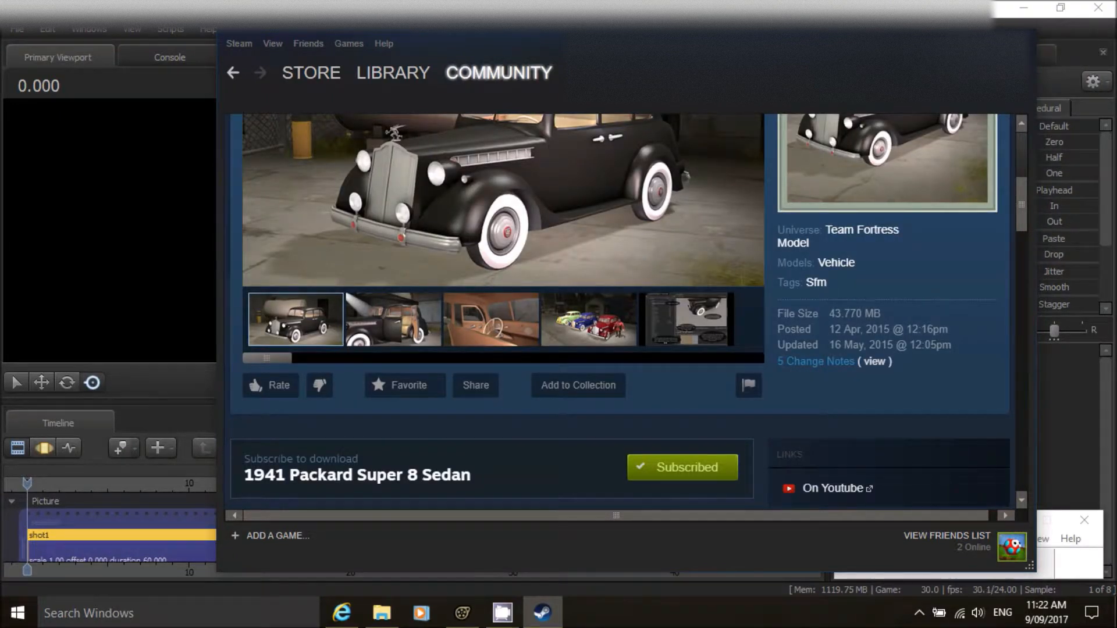
Switch to Source Filmmaker and load the workshop map sfm_swanky_desert_road_night.bsp into the session.
{"action": "left_click", "coordinate": [1027, 32]}
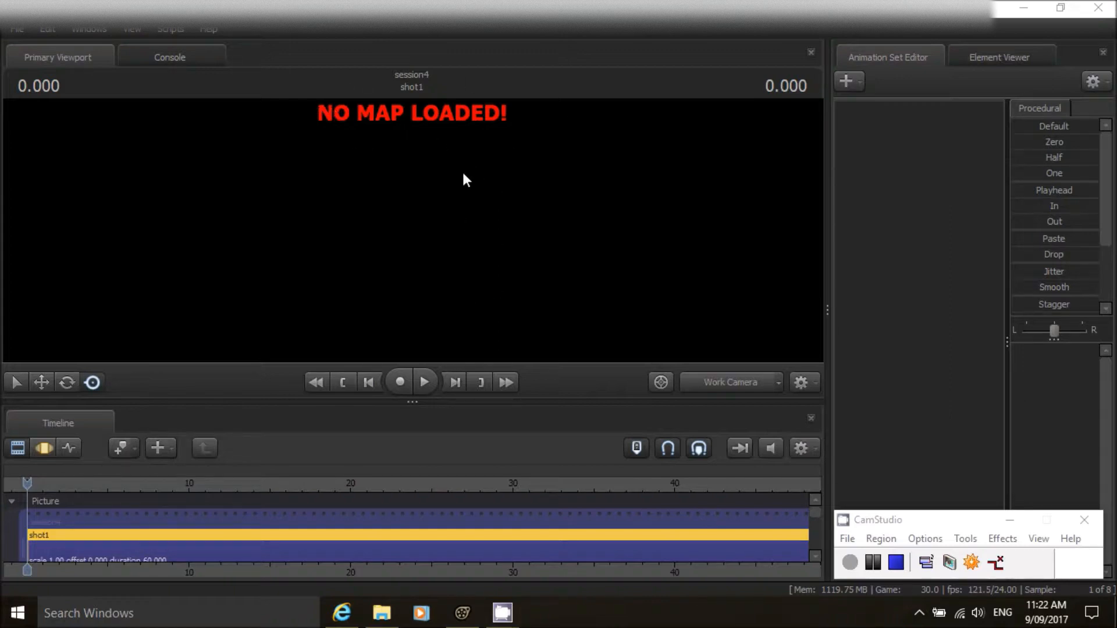
{"action": "right_click", "coordinate": [463, 211]}
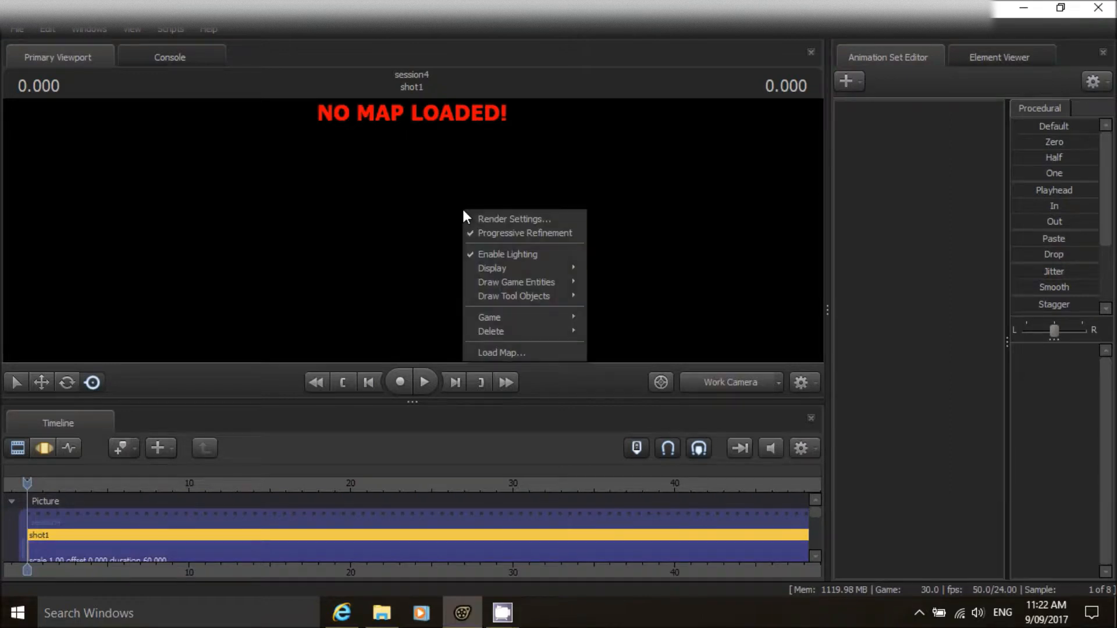
{"action": "left_click", "coordinate": [527, 354]}
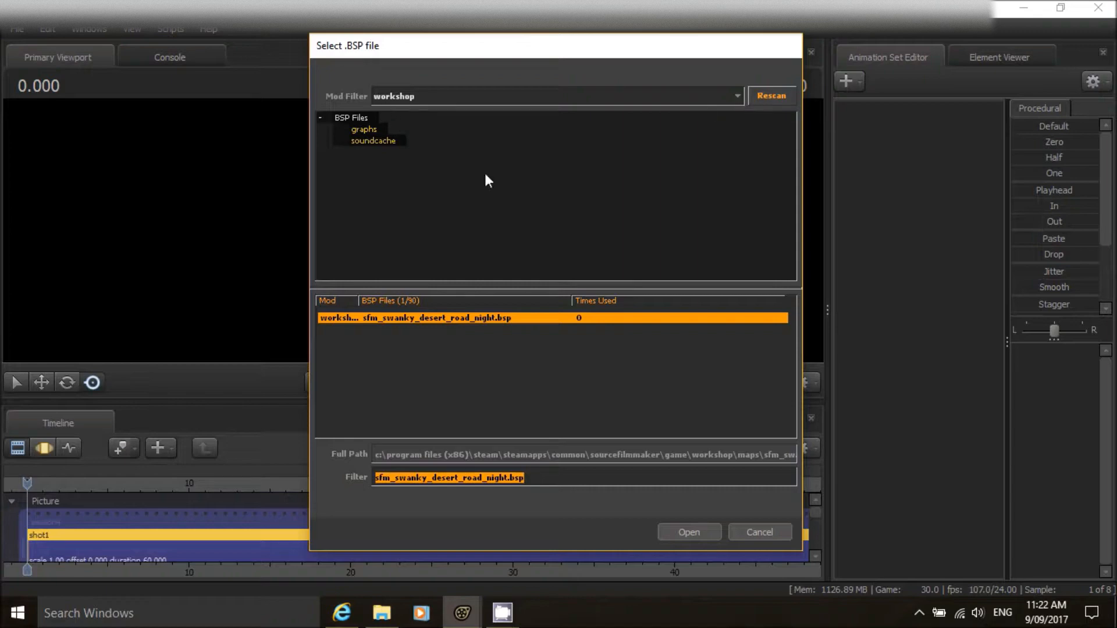
{"action": "left_click", "coordinate": [481, 318]}
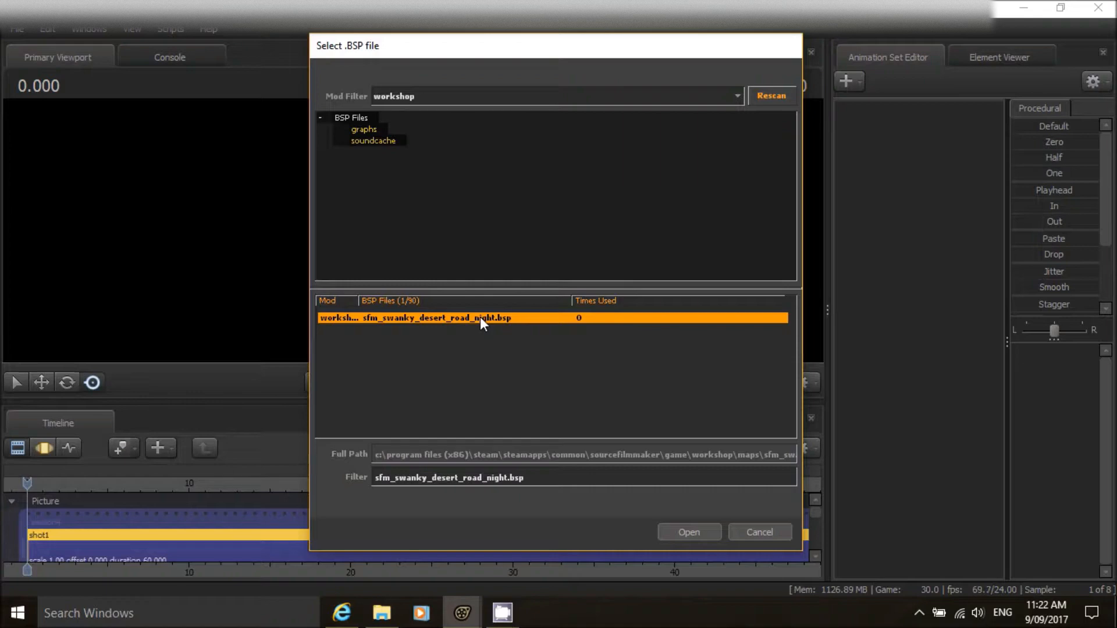
{"action": "left_click", "coordinate": [691, 531]}
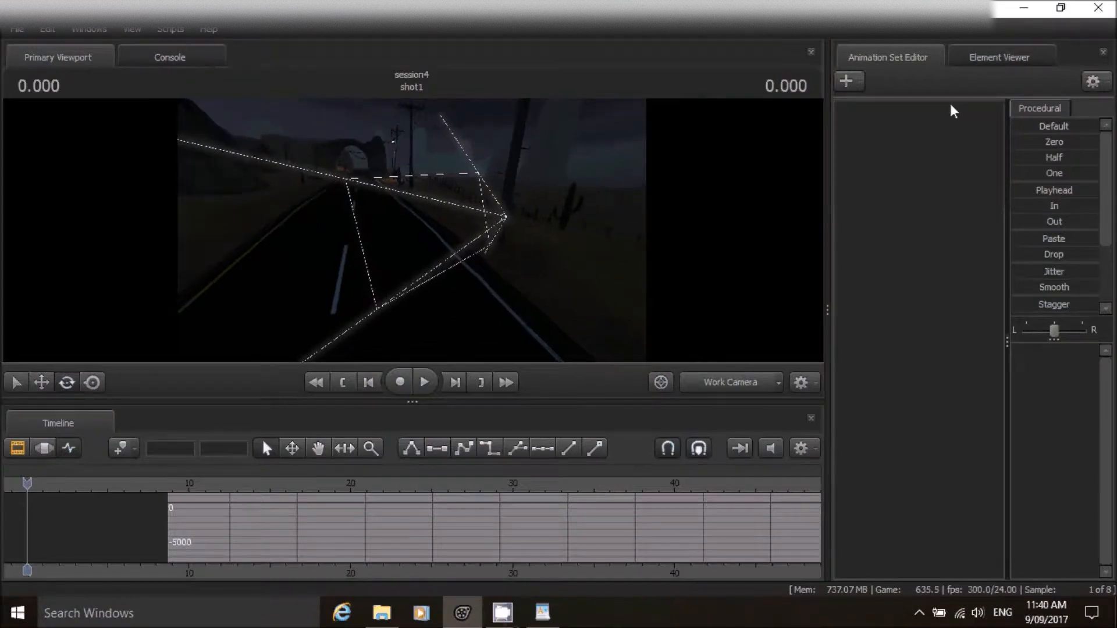
Create an animation set for a new camera in the shot.
{"action": "left_click", "coordinate": [858, 85]}
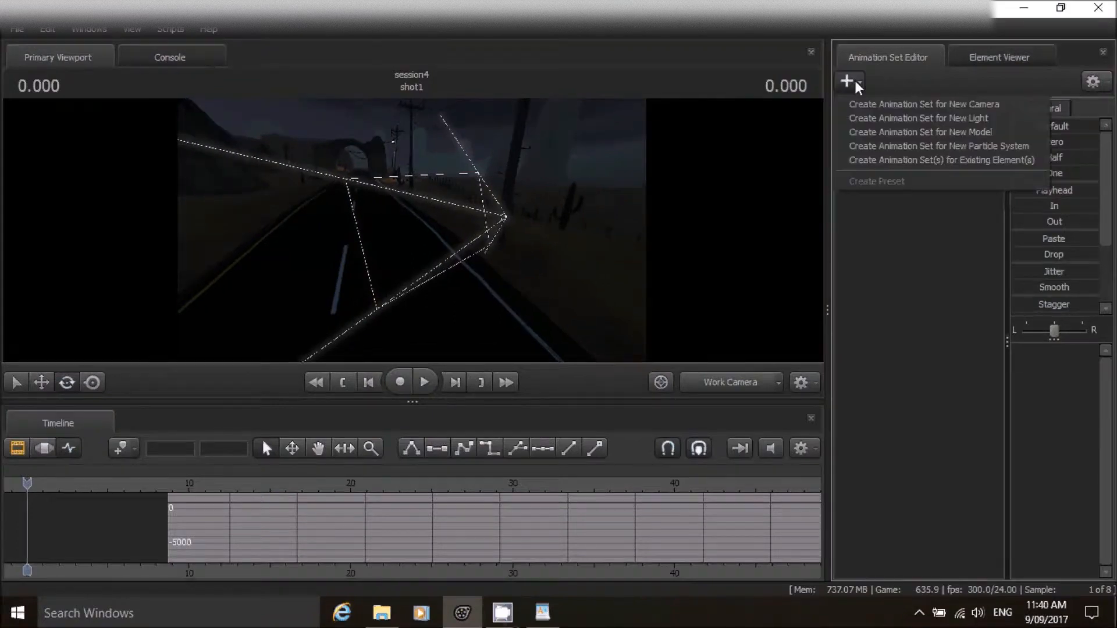
{"action": "left_click", "coordinate": [915, 107]}
{"action": "left_click", "coordinate": [925, 110]}
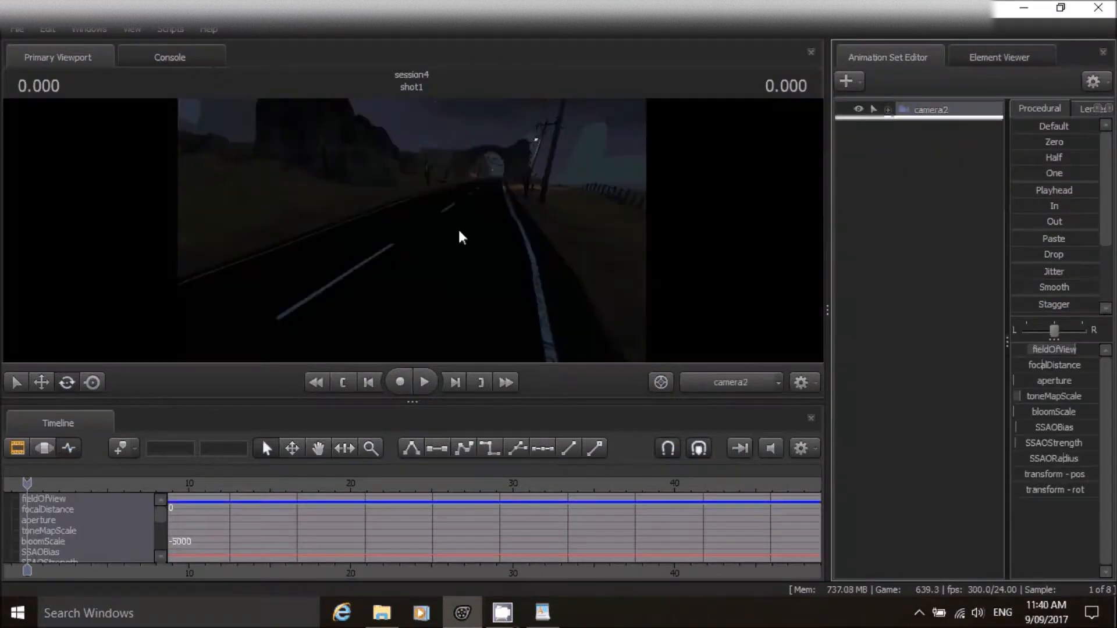
Reframe the new camera's view of the road and switch the viewport to the Work Camera.
{"action": "key", "text": "a"}
{"action": "left_click_drag", "start_coordinate": [412, 231], "coordinate": [349, 227]}
{"action": "left_click_drag", "start_coordinate": [447, 215], "coordinate": [436, 224]}
{"action": "left_click", "coordinate": [727, 384]}
{"action": "left_click_drag", "start_coordinate": [617, 297], "coordinate": [633, 297]}
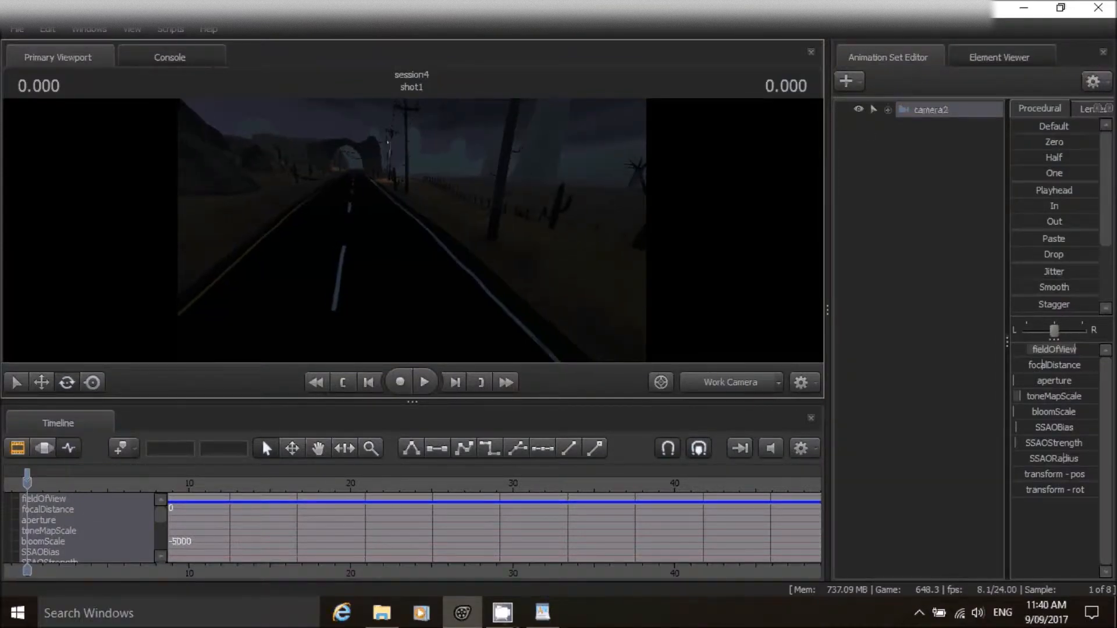
Create an animation set for the black veh_pksedan vehicle model, using the workshop mod filter.
{"action": "left_click", "coordinate": [850, 92]}
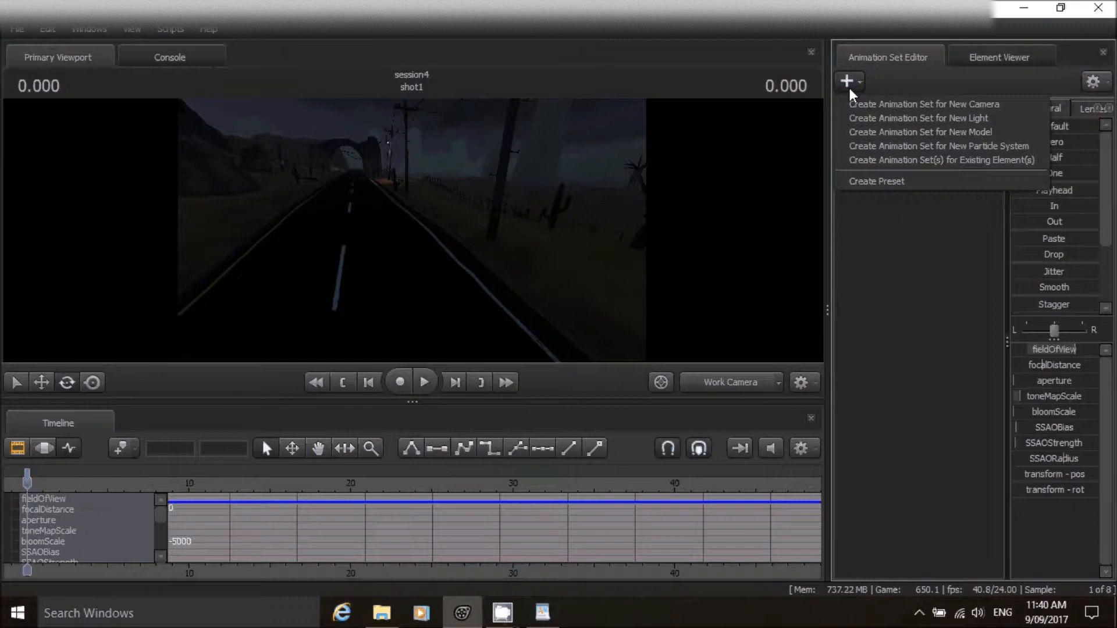
{"action": "left_click", "coordinate": [892, 130]}
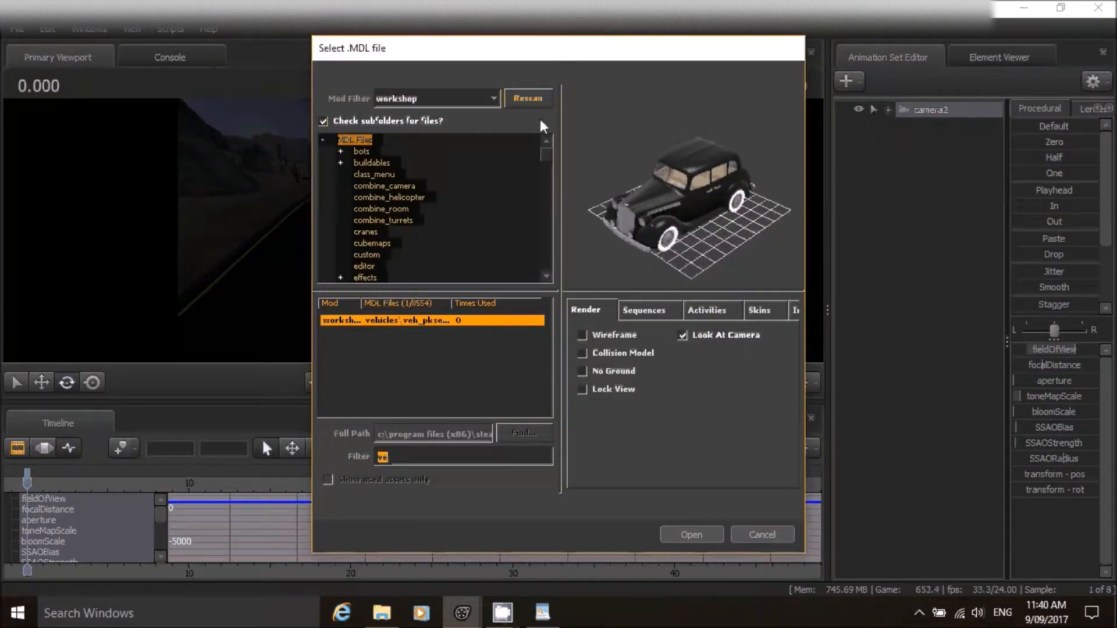
{"action": "left_click", "coordinate": [494, 100]}
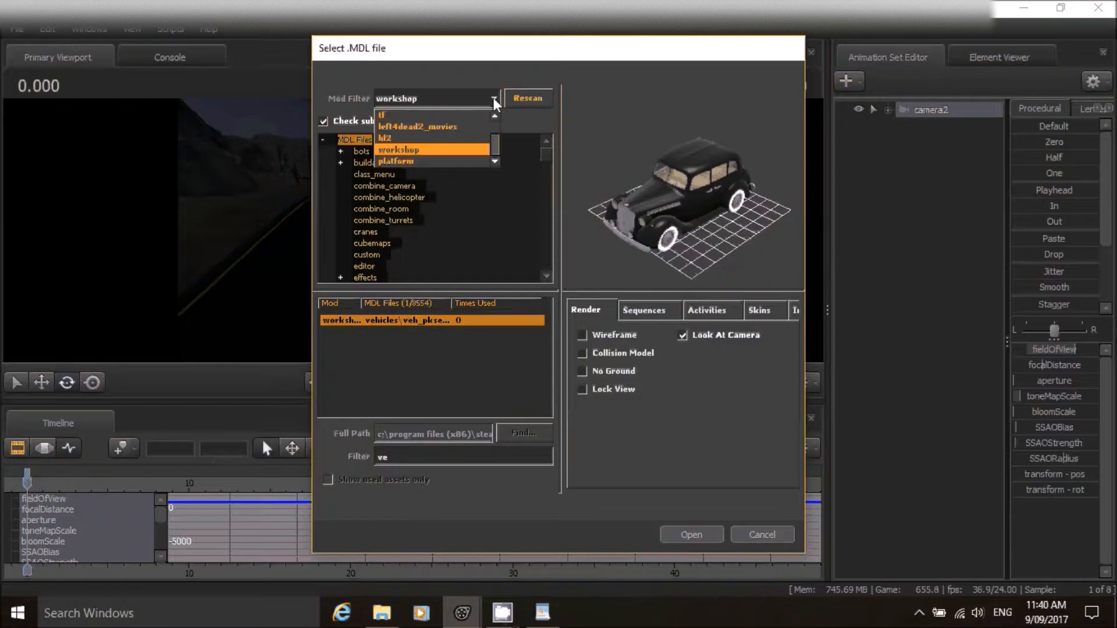
{"action": "left_click", "coordinate": [460, 151]}
{"action": "left_click", "coordinate": [405, 459]}
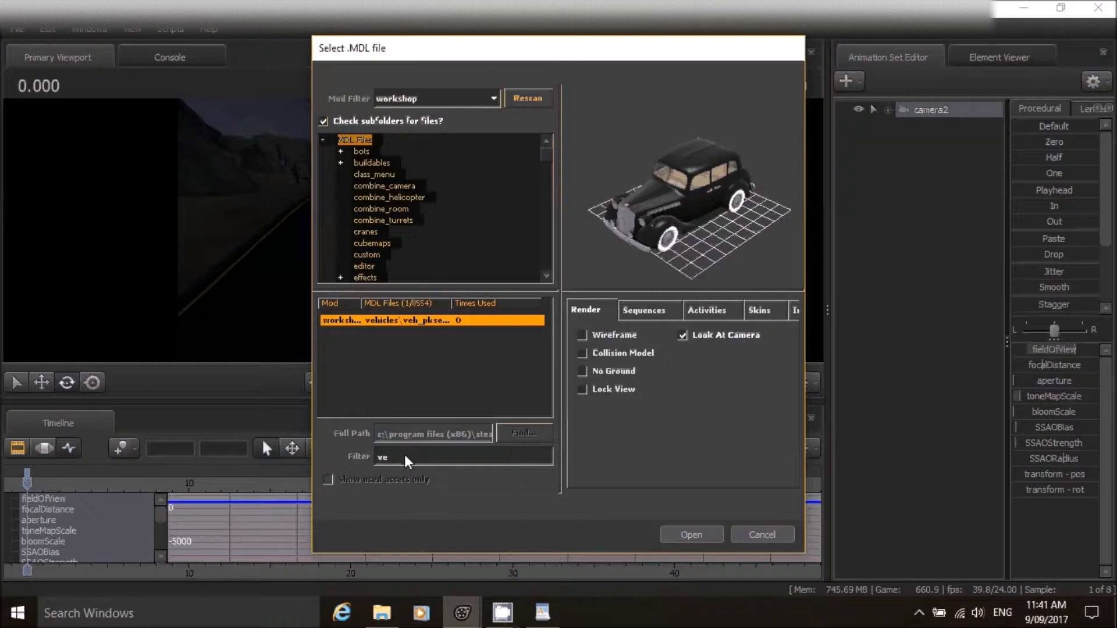
{"action": "left_click_drag", "start_coordinate": [723, 243], "coordinate": [667, 239]}
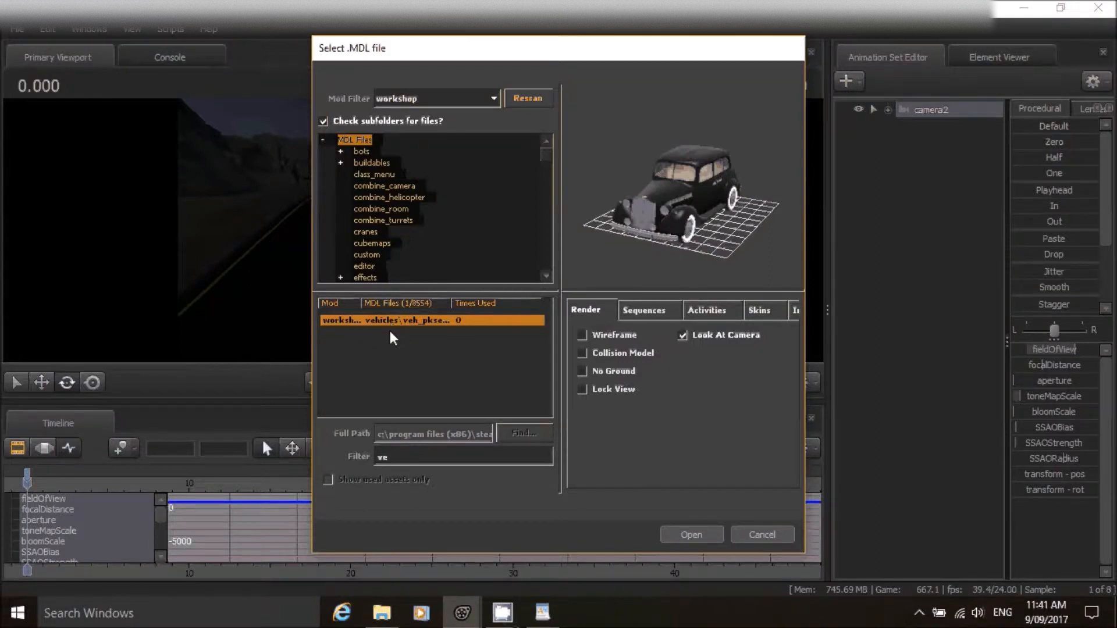
{"action": "left_click_drag", "start_coordinate": [754, 205], "coordinate": [766, 206]}
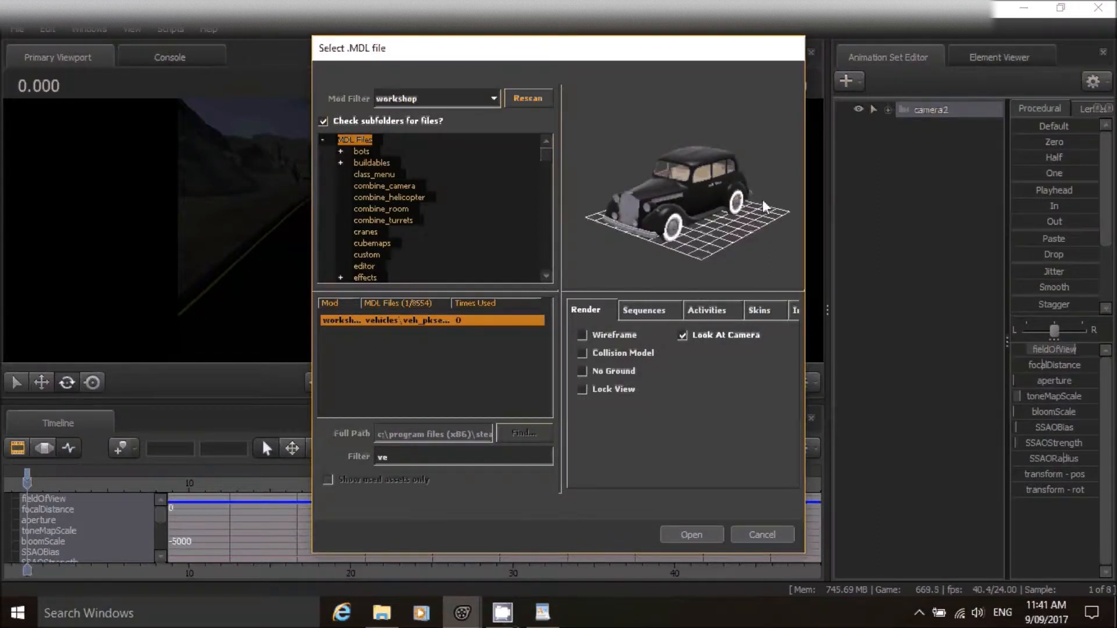
{"action": "left_click", "coordinate": [698, 544]}
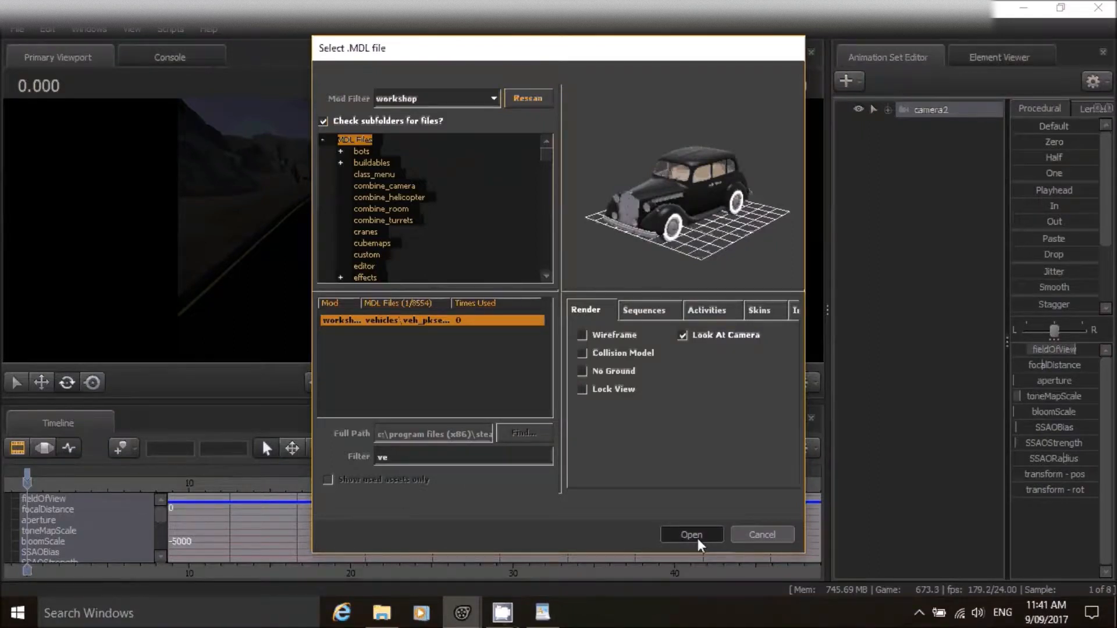
Expand the sedan's animation set and select the rootTransform control in its Body group.
{"action": "left_click_drag", "start_coordinate": [501, 245], "coordinate": [344, 255]}
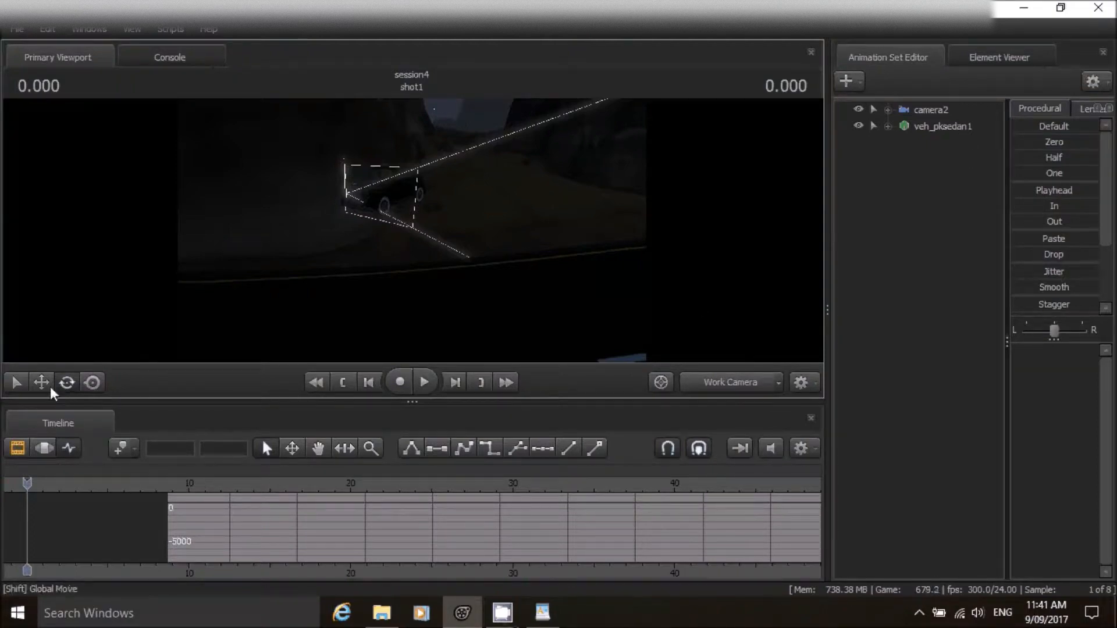
{"action": "left_click", "coordinate": [888, 126]}
{"action": "left_click", "coordinate": [904, 143]}
{"action": "left_click", "coordinate": [947, 160]}
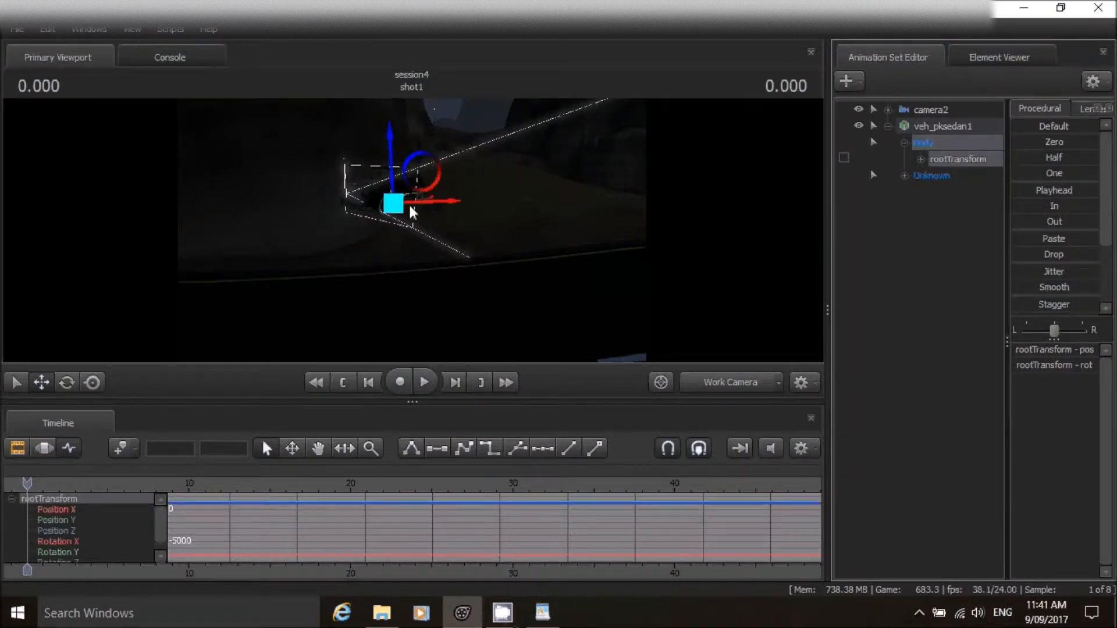
Move the sedan by its rootTransform from the roadside onto the road.
{"action": "left_click_drag", "start_coordinate": [420, 200], "coordinate": [561, 291]}
{"action": "left_click_drag", "start_coordinate": [484, 283], "coordinate": [556, 268]}
{"action": "left_click_drag", "start_coordinate": [411, 230], "coordinate": [393, 245]}
{"action": "right_click", "coordinate": [394, 243]}
{"action": "left_click", "coordinate": [314, 301]}
{"action": "left_click_drag", "start_coordinate": [314, 302], "coordinate": [252, 332]}
Rotate the sedan by its rootTransform so it lines up with the direction of the road.
{"action": "left_click", "coordinate": [67, 382]}
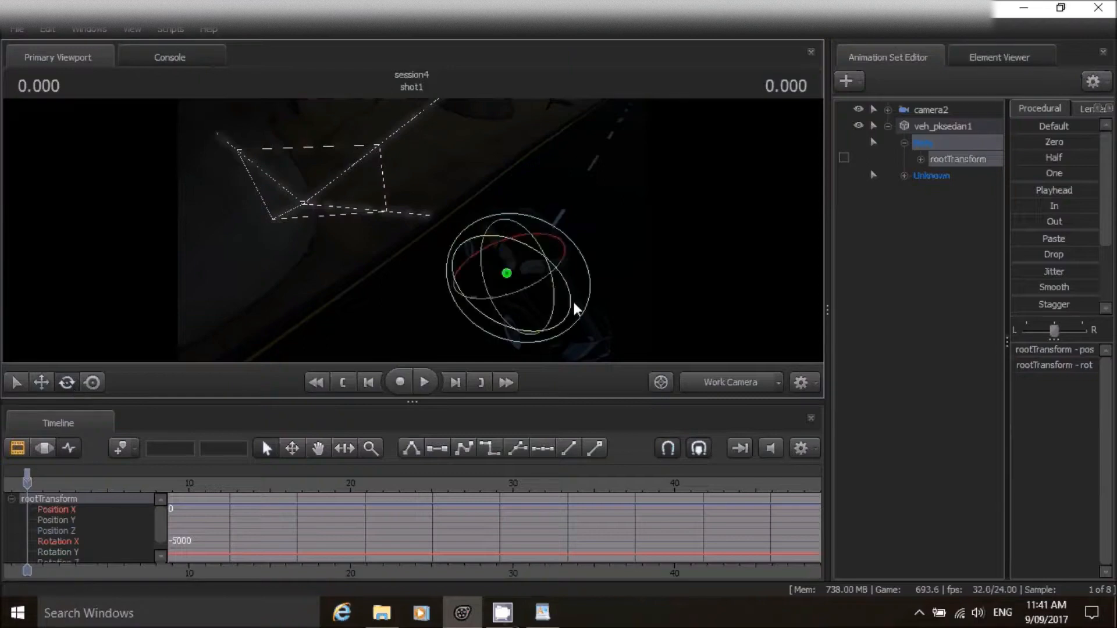
{"action": "left_click_drag", "start_coordinate": [576, 309], "coordinate": [527, 318]}
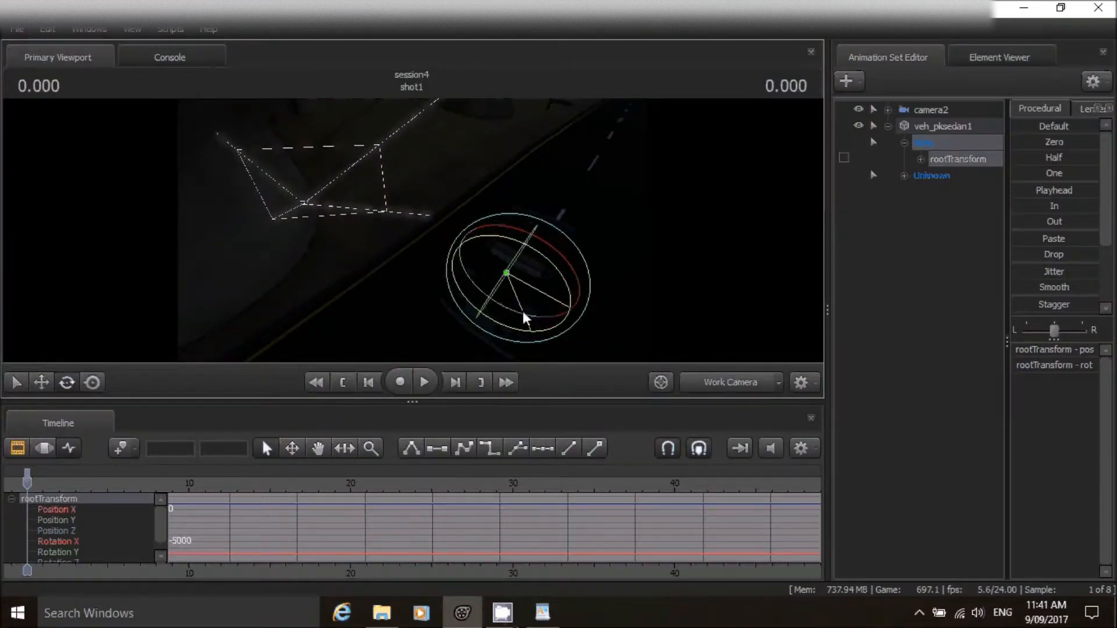
{"action": "right_click", "coordinate": [531, 319]}
{"action": "left_click", "coordinate": [661, 247]}
{"action": "left_click_drag", "start_coordinate": [414, 232], "coordinate": [335, 277]}
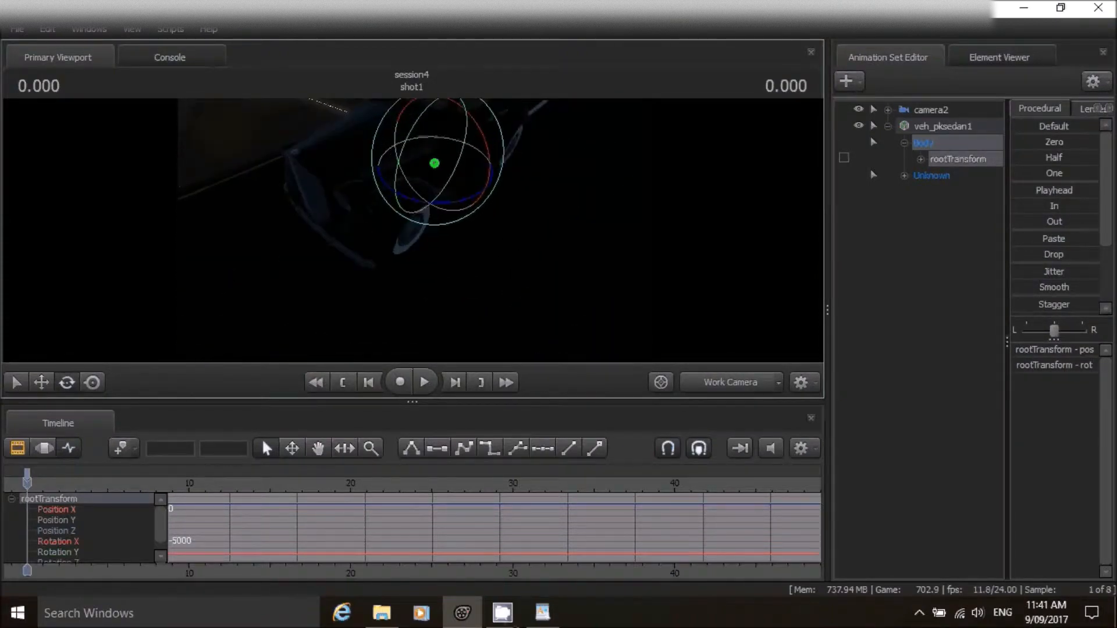
Create animation sets for two new lights and hide the second one.
{"action": "left_click", "coordinate": [848, 81]}
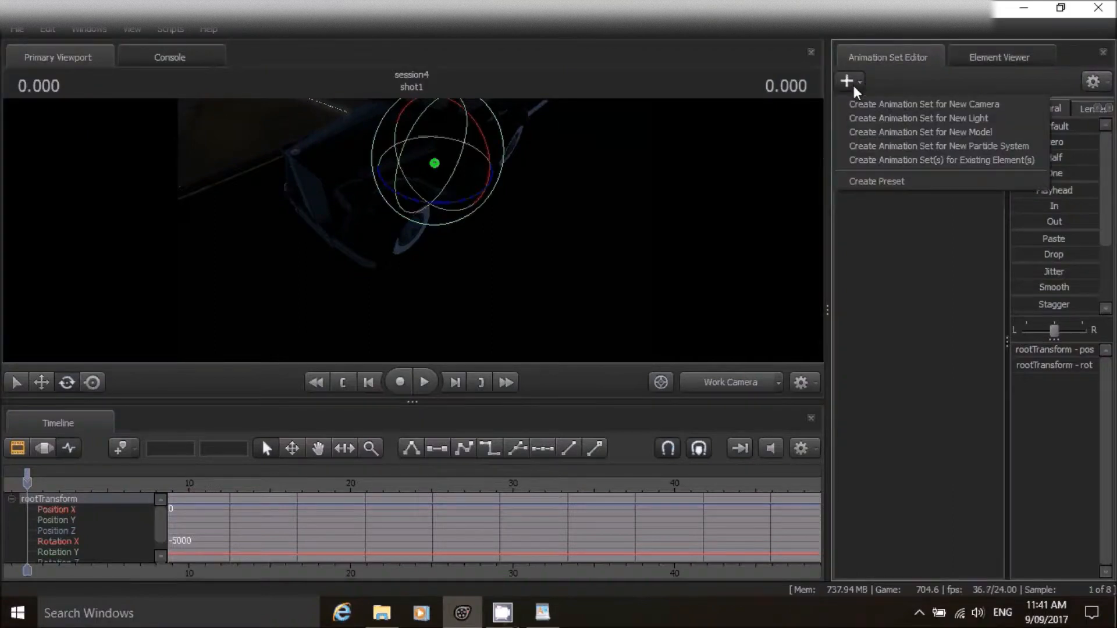
{"action": "left_click", "coordinate": [907, 119]}
{"action": "left_click", "coordinate": [848, 81]}
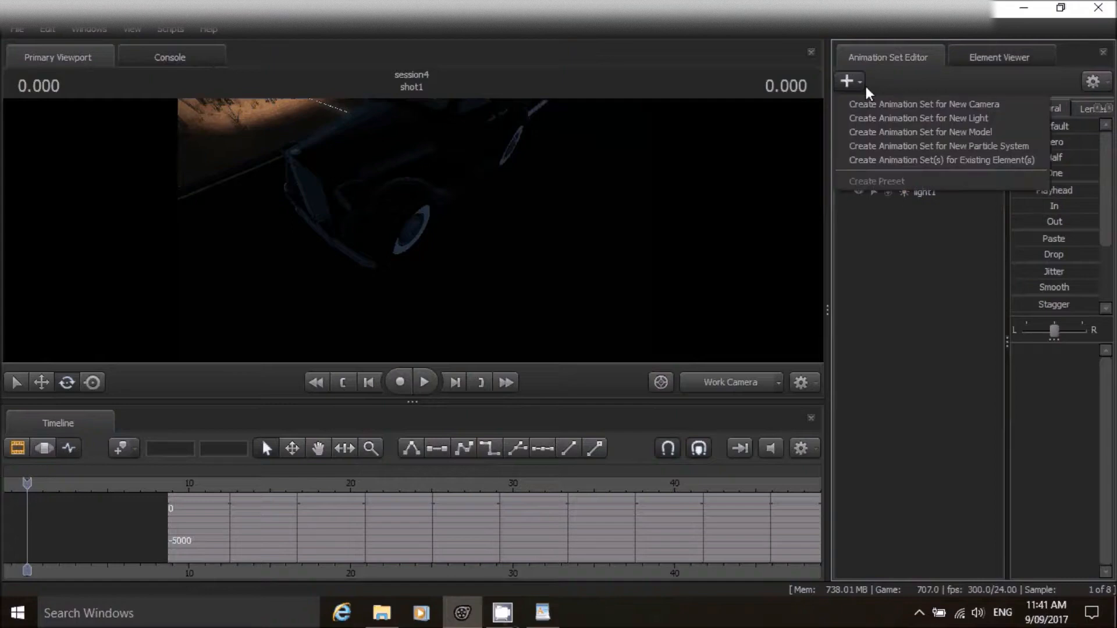
{"action": "left_click", "coordinate": [911, 120]}
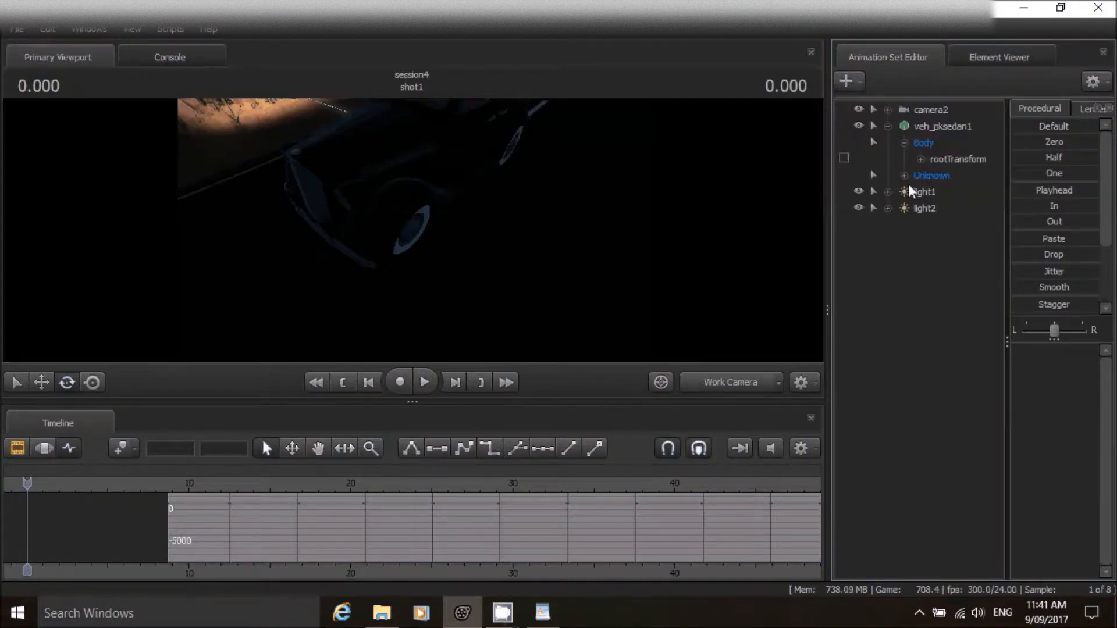
{"action": "left_click", "coordinate": [860, 207]}
Position light1 at the front of the sedan and aim it along the road as a headlight.
{"action": "left_click_drag", "start_coordinate": [459, 199], "coordinate": [436, 163]}
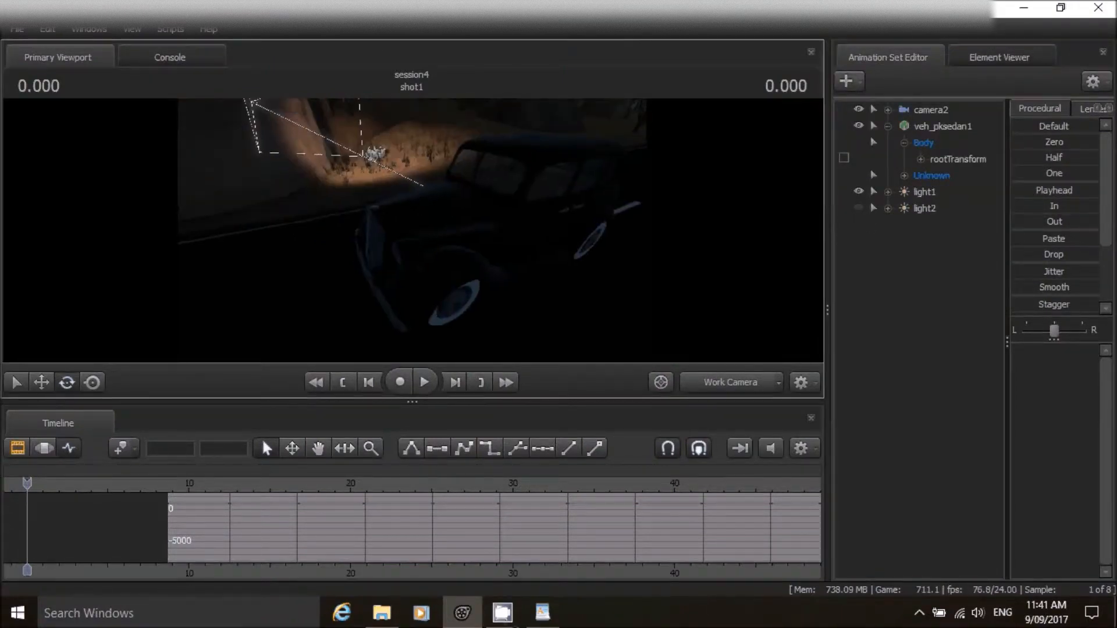
{"action": "left_click", "coordinate": [927, 194]}
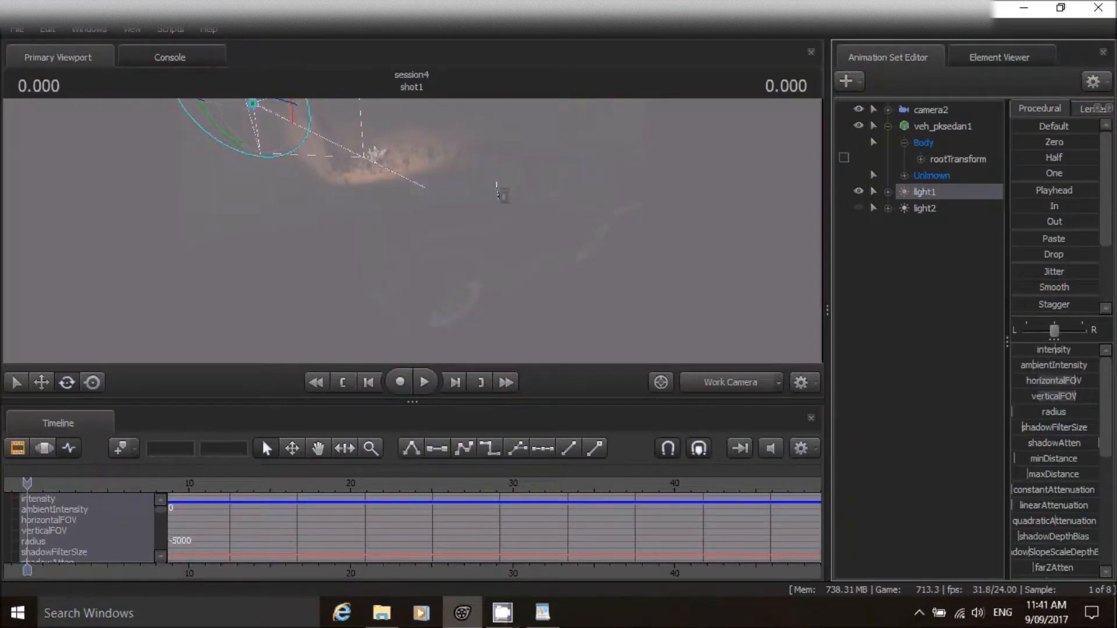
{"action": "left_click_drag", "start_coordinate": [496, 182], "coordinate": [641, 221]}
{"action": "key", "text": "w"}
{"action": "key", "text": "w"}
{"action": "key", "text": "w"}
{"action": "key", "text": "d"}
{"action": "key", "text": "w"}
{"action": "key", "text": "w"}
{"action": "left_click_drag", "start_coordinate": [563, 258], "coordinate": [557, 259]}
{"action": "left_click", "coordinate": [721, 388]}
{"action": "key", "text": "s"}
{"action": "left_click_drag", "start_coordinate": [634, 279], "coordinate": [544, 224]}
{"action": "key", "text": "d"}
{"action": "key", "text": "s"}
{"action": "key", "text": "d"}
{"action": "key", "text": "d"}
{"action": "key", "text": "w"}
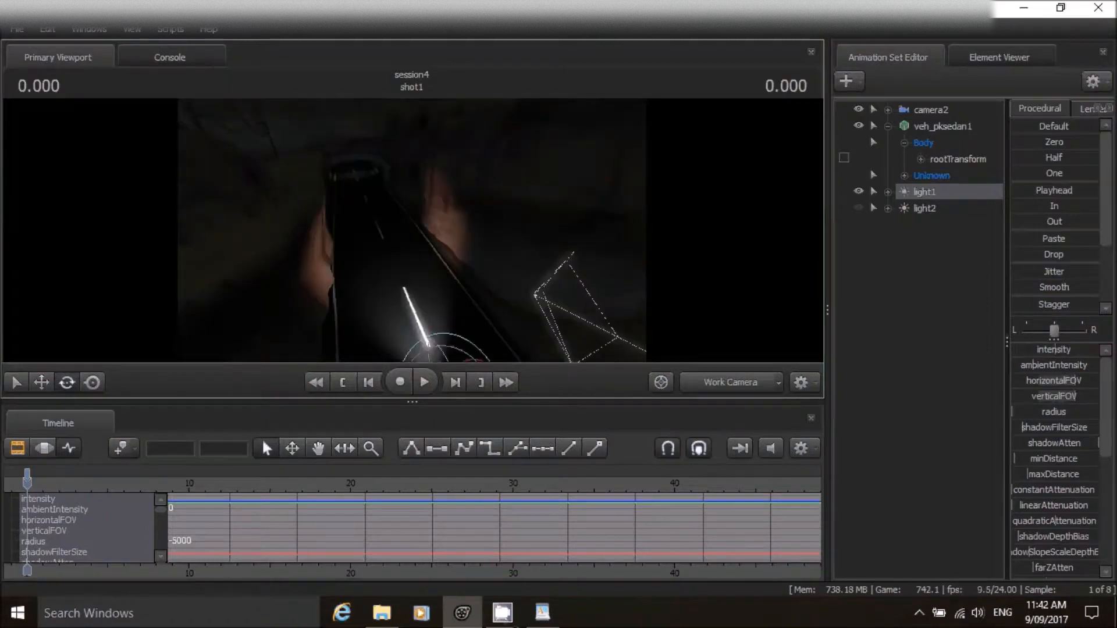
Enable volumetrics on light1 and lower its intensity.
{"action": "right_click", "coordinate": [905, 195]}
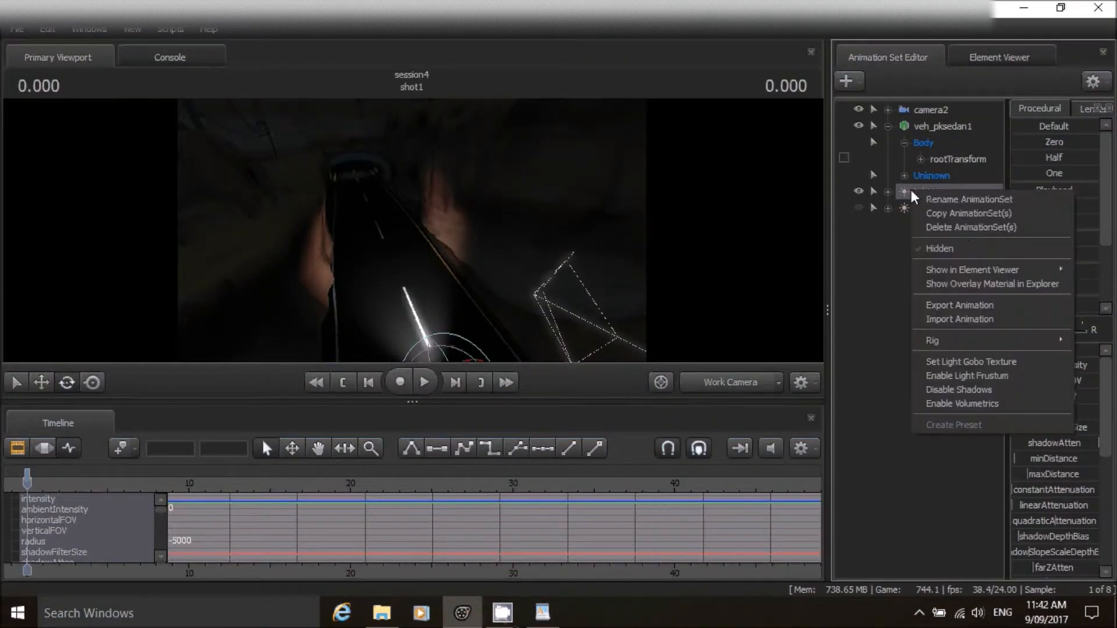
{"action": "left_click", "coordinate": [947, 403]}
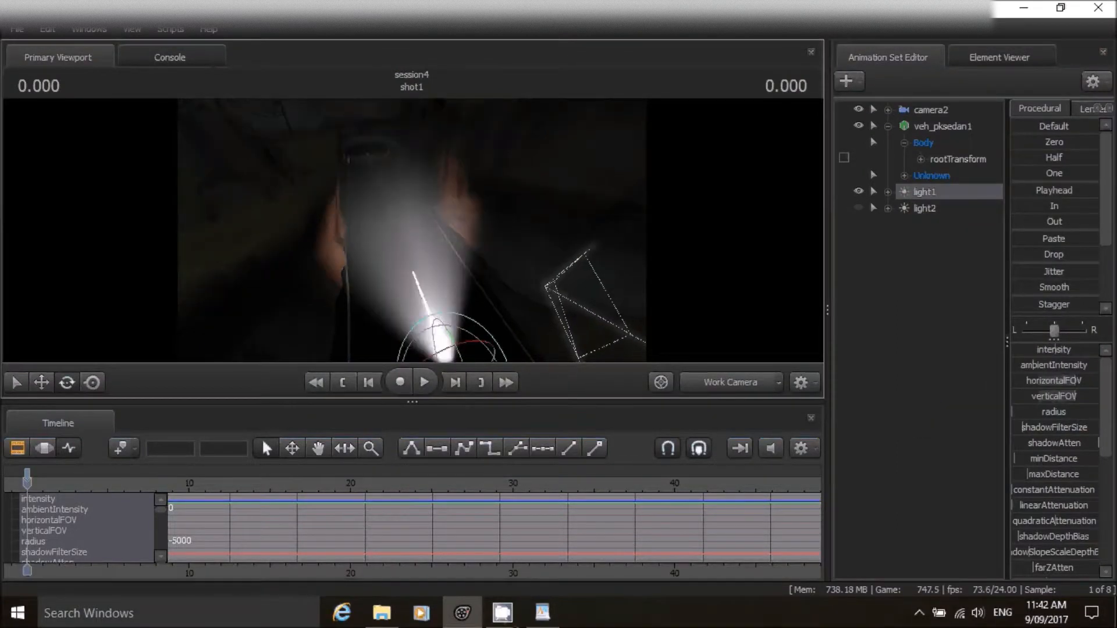
{"action": "left_click_drag", "start_coordinate": [412, 231], "coordinate": [442, 207]}
{"action": "left_click_drag", "start_coordinate": [411, 230], "coordinate": [654, 249]}
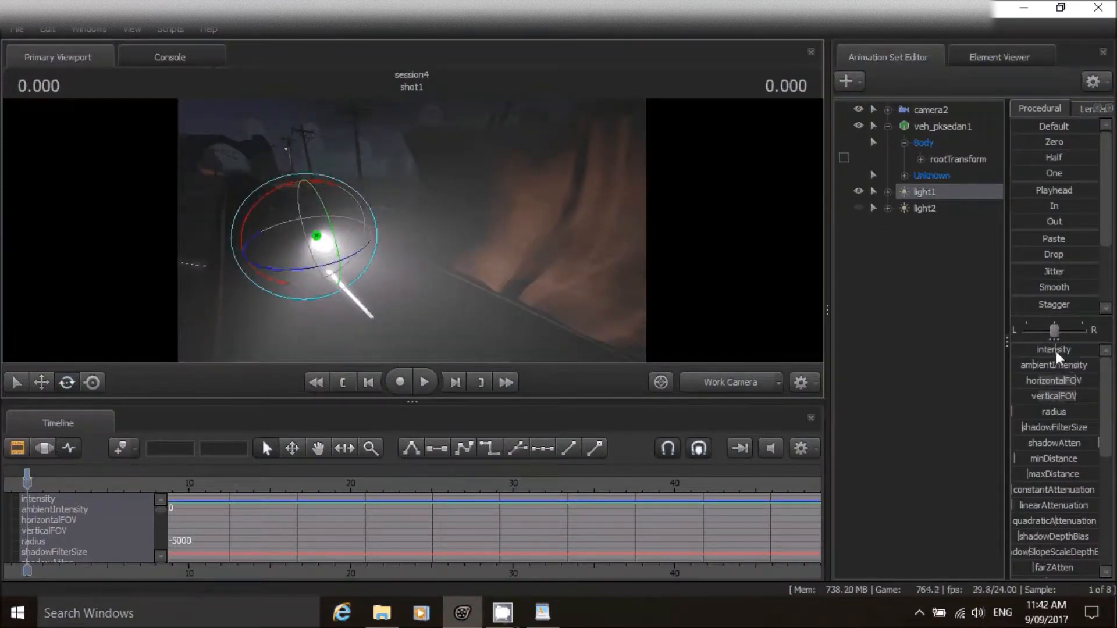
{"action": "left_click_drag", "start_coordinate": [1053, 349], "coordinate": [1025, 349]}
{"action": "left_click_drag", "start_coordinate": [412, 230], "coordinate": [471, 226]}
Try to duplicate the light1 animation set and move the copy sideways toward the sedan's other headlight.
{"action": "right_click", "coordinate": [922, 189]}
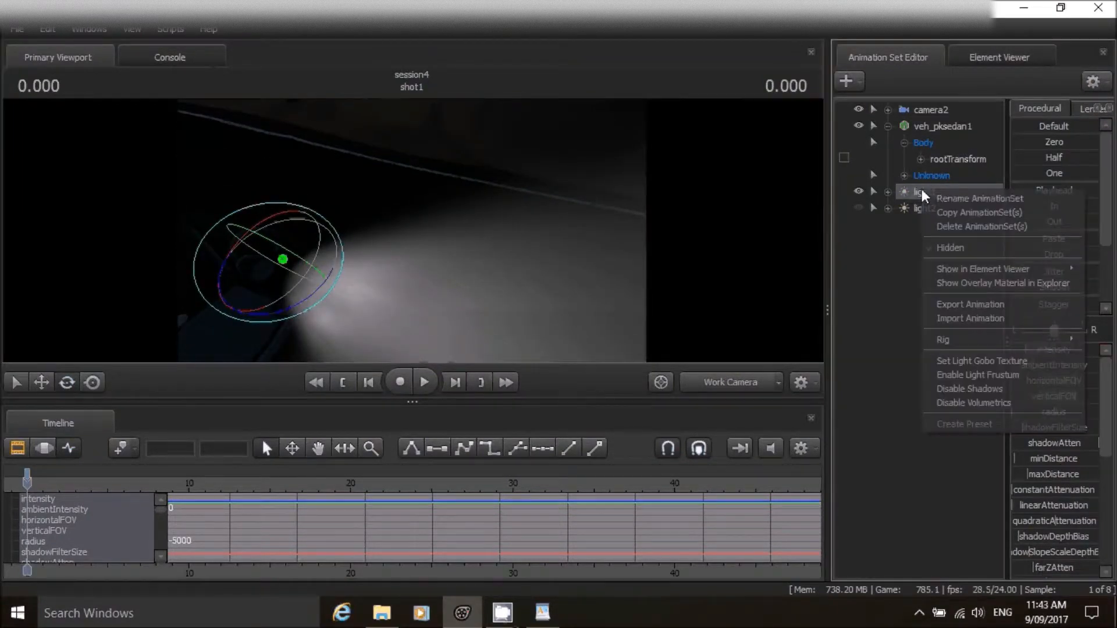
{"action": "left_click", "coordinate": [948, 213]}
{"action": "right_click", "coordinate": [920, 246]}
{"action": "left_click", "coordinate": [955, 326]}
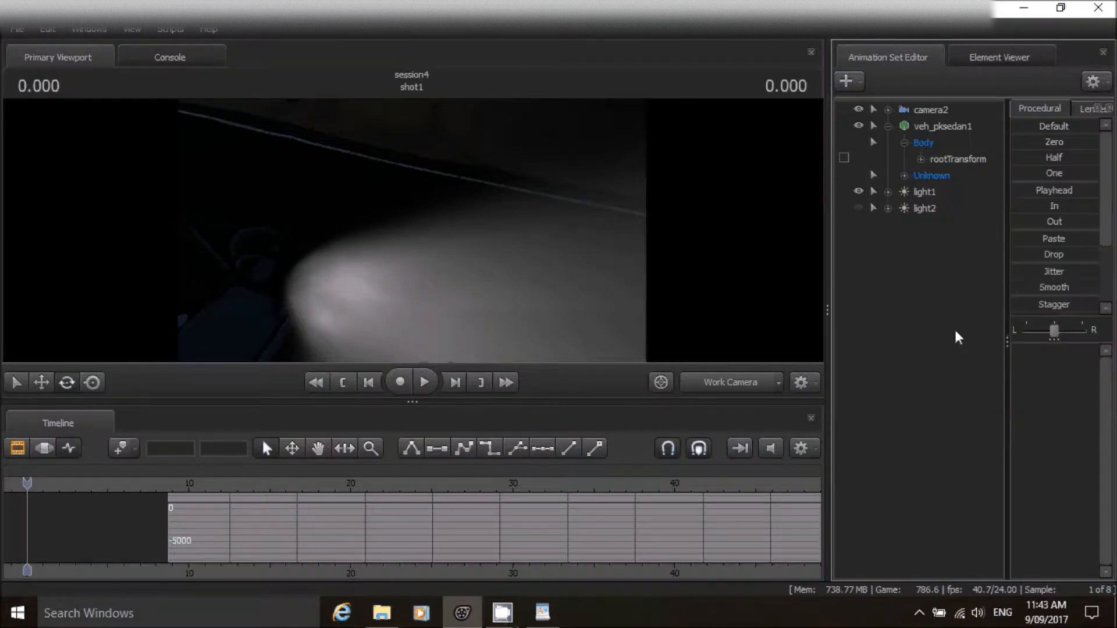
{"action": "left_click_drag", "start_coordinate": [609, 181], "coordinate": [411, 222]}
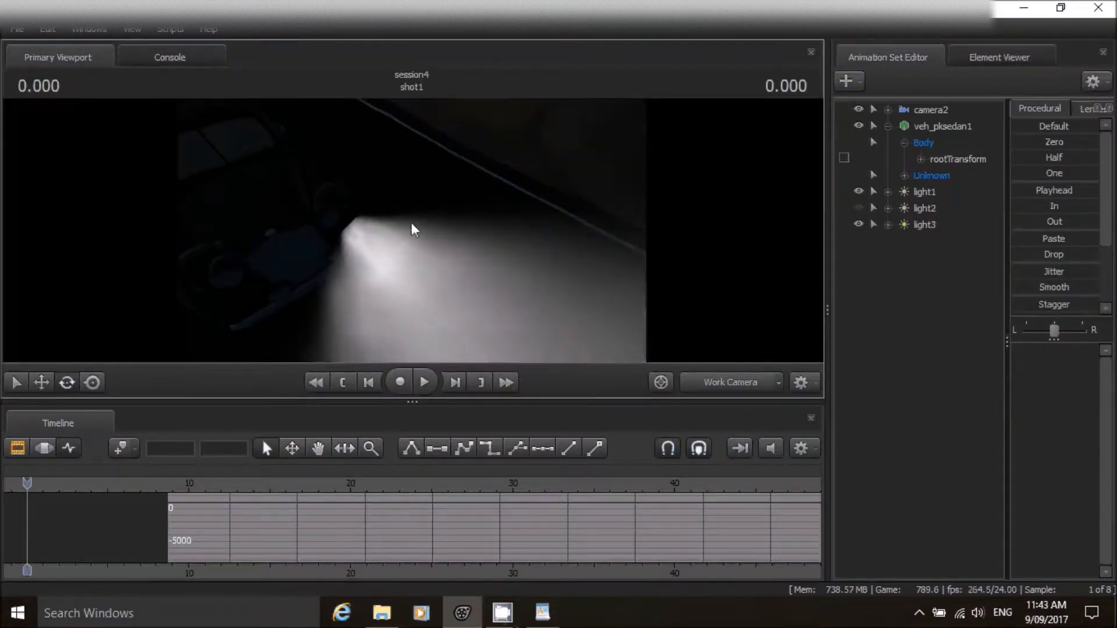
{"action": "left_click", "coordinate": [925, 225]}
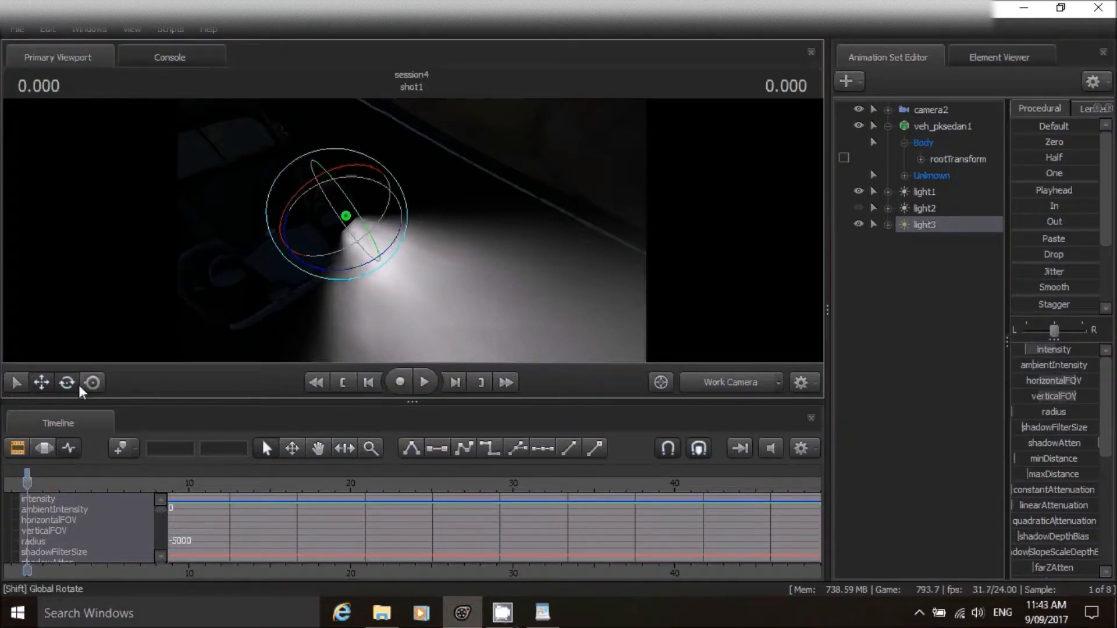
{"action": "left_click", "coordinate": [37, 382]}
{"action": "left_click_drag", "start_coordinate": [295, 251], "coordinate": [187, 242]}
{"action": "key", "text": "a"}
{"action": "left_click_drag", "start_coordinate": [412, 230], "coordinate": [402, 202]}
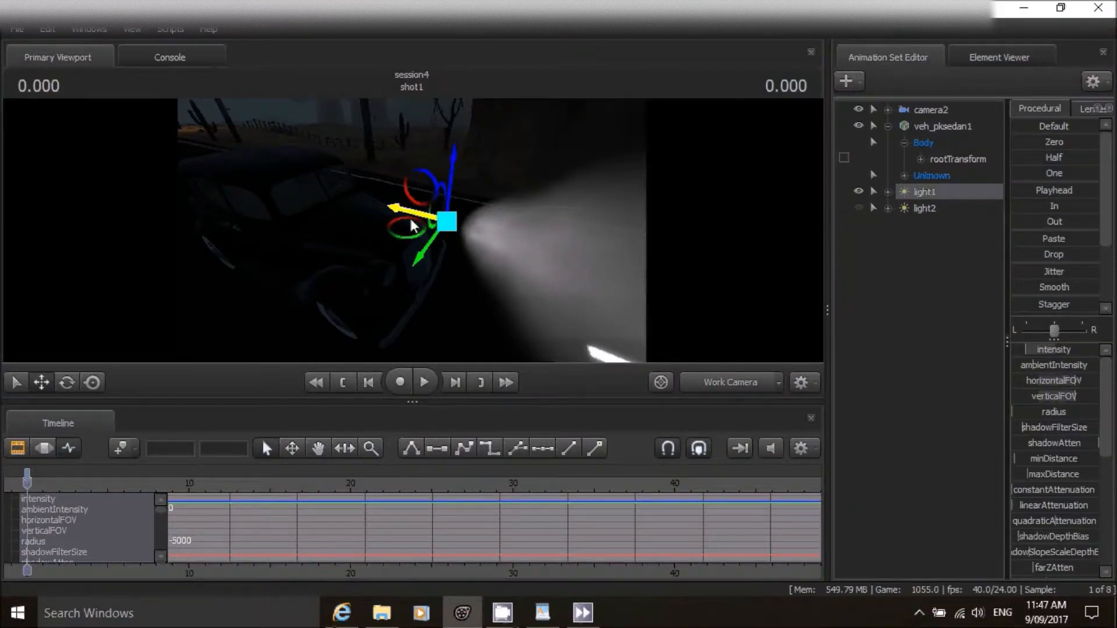
Move light1 onto the sedan's headlight and reduce its verticalFOV to narrow the beam.
{"action": "left_click_drag", "start_coordinate": [449, 201], "coordinate": [386, 230]}
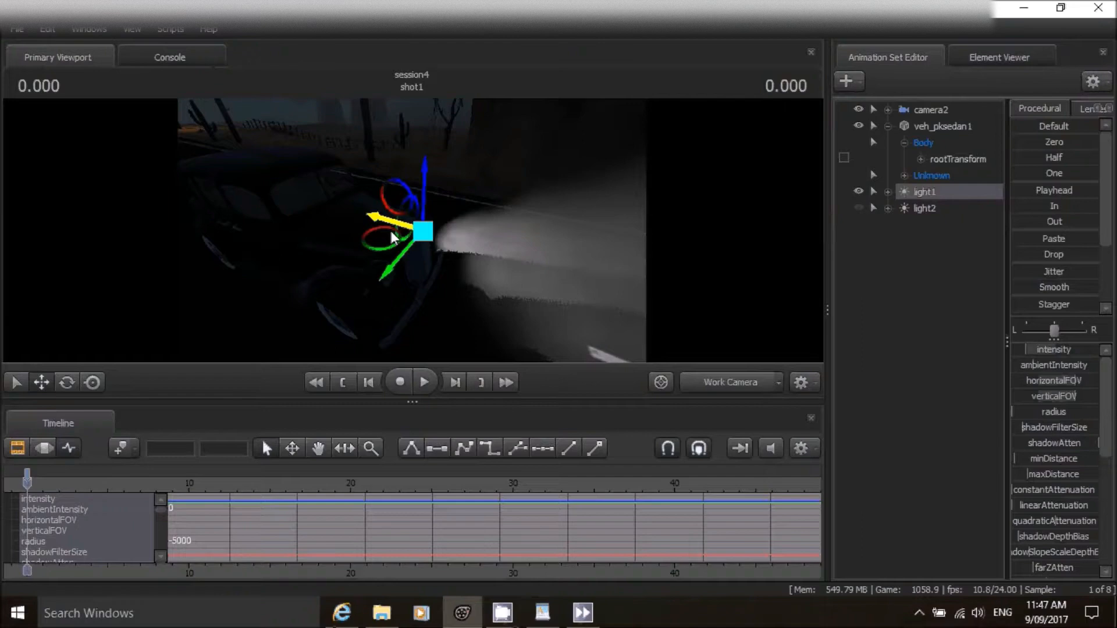
{"action": "left_click_drag", "start_coordinate": [425, 198], "coordinate": [427, 239]}
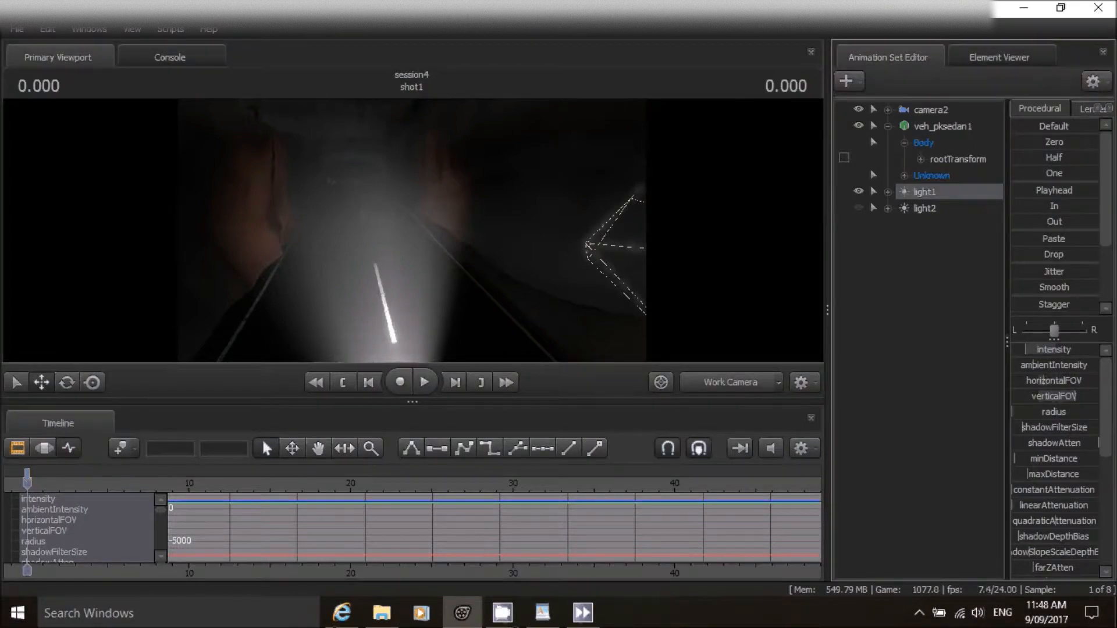
{"action": "left_click_drag", "start_coordinate": [1073, 395], "coordinate": [1052, 396]}
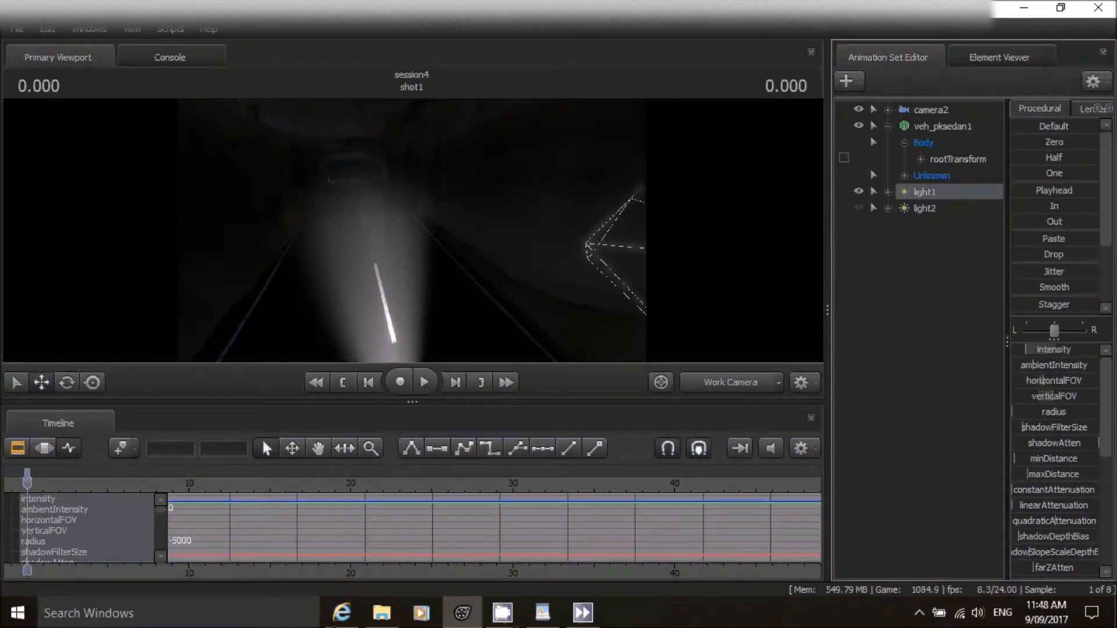
Rotate light1 slightly so its beam points straight down the road.
{"action": "key", "text": "s"}
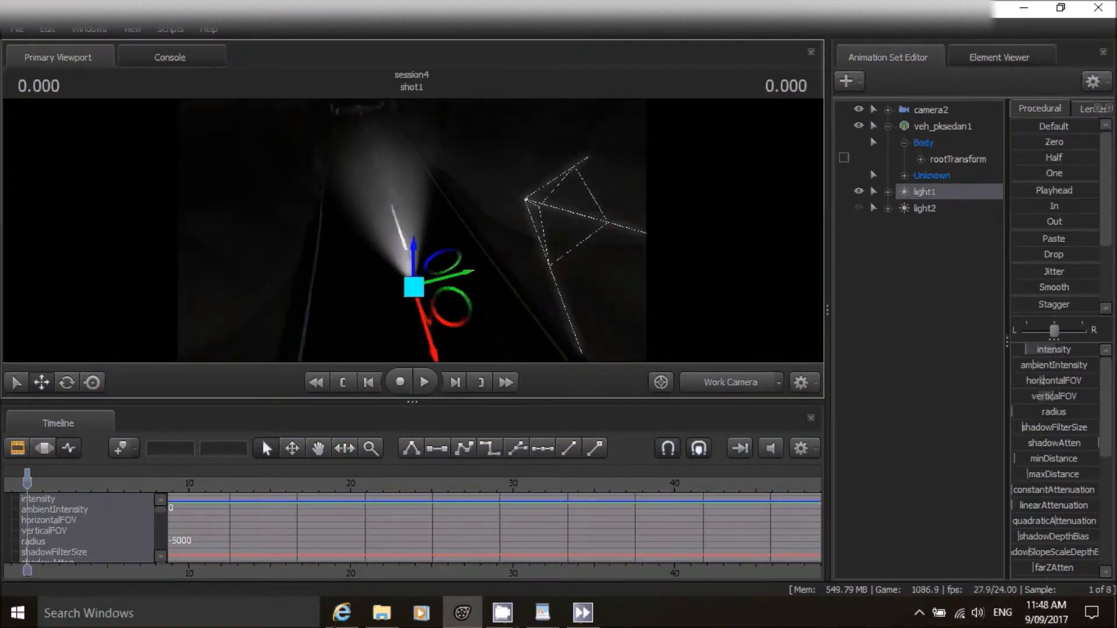
{"action": "key", "text": "w"}
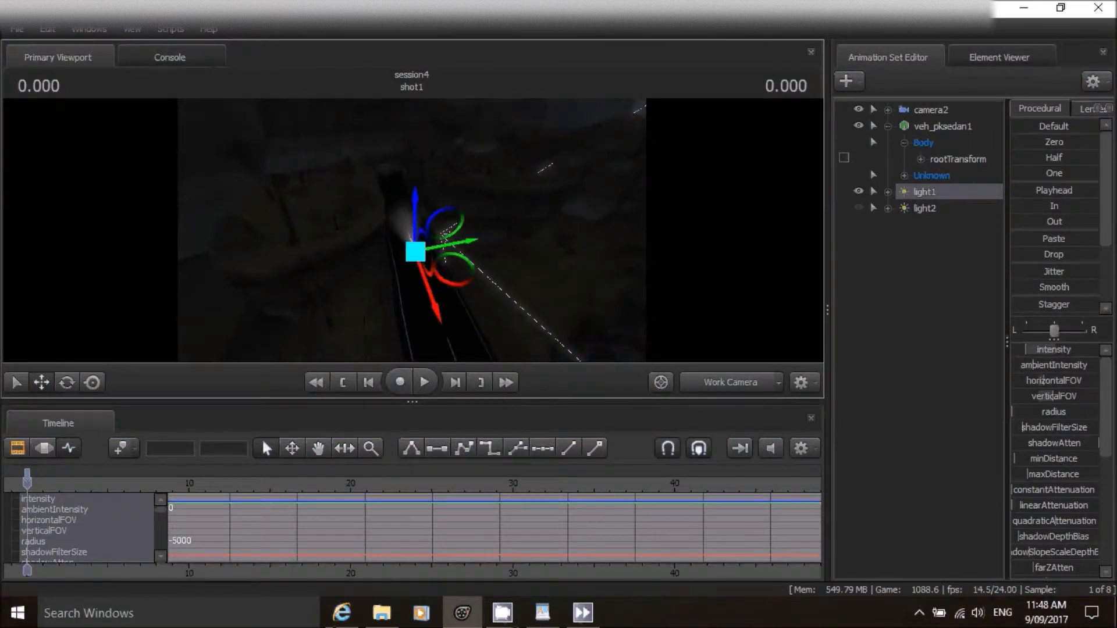
{"action": "key", "text": "w"}
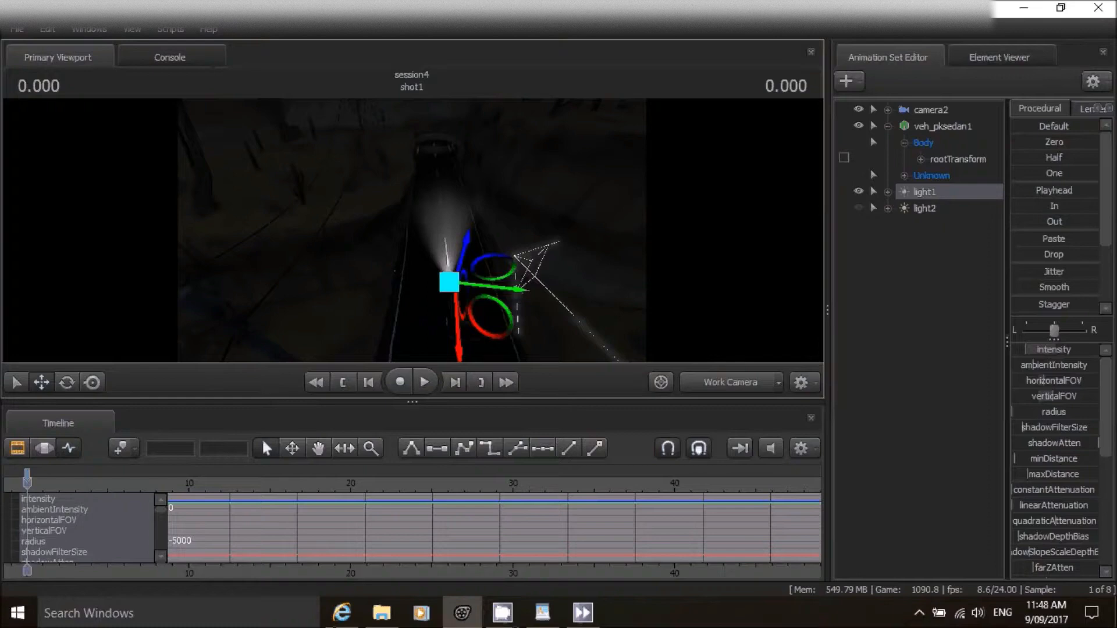
{"action": "key", "text": "w"}
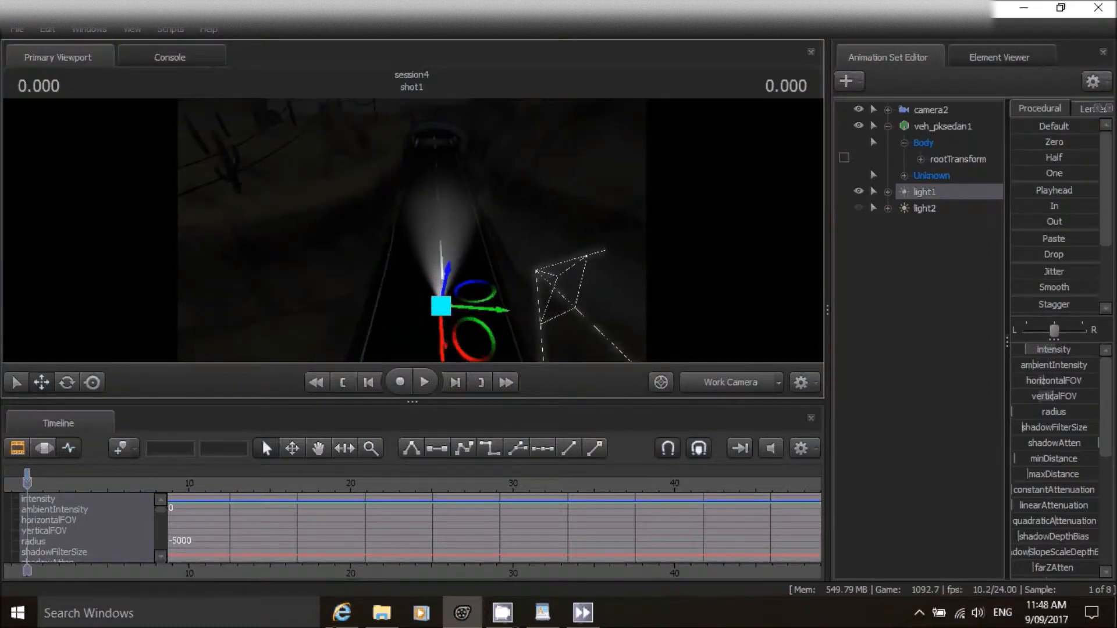
{"action": "left_click", "coordinate": [90, 383]}
{"action": "mouse_move", "coordinate": [403, 267]}
{"action": "left_mouse_down"}
{"action": "mouse_move", "coordinate": [393, 268]}
{"action": "mouse_move", "coordinate": [406, 268]}
{"action": "left_mouse_up"}
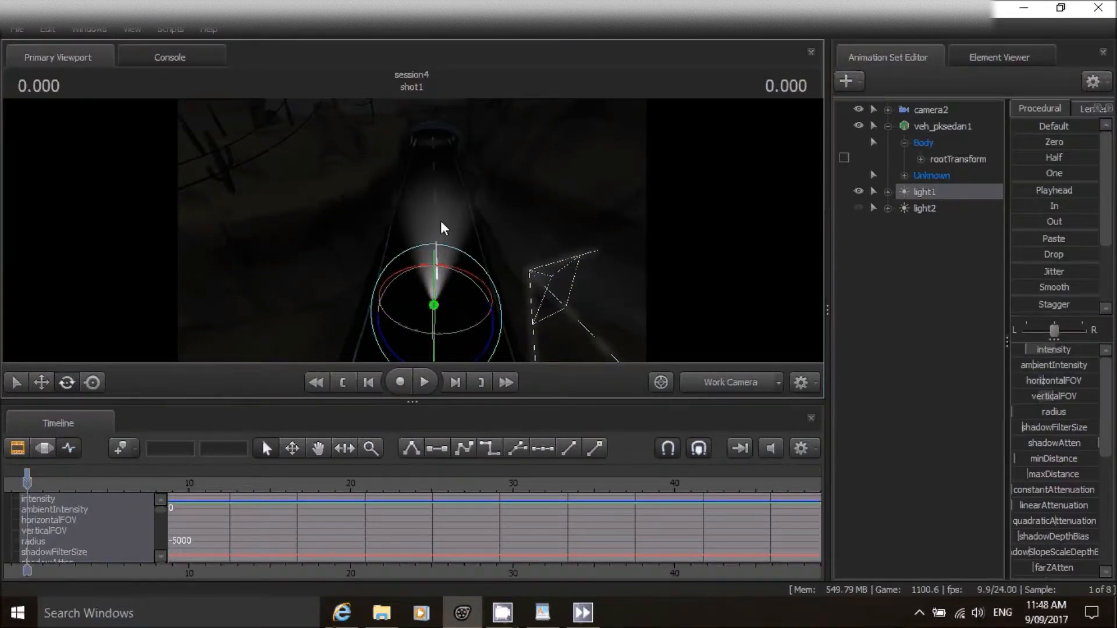
Copy the light1 animation set and paste it as a second headlight.
{"action": "left_click_drag", "start_coordinate": [762, 187], "coordinate": [815, 183]}
{"action": "key", "text": "a"}
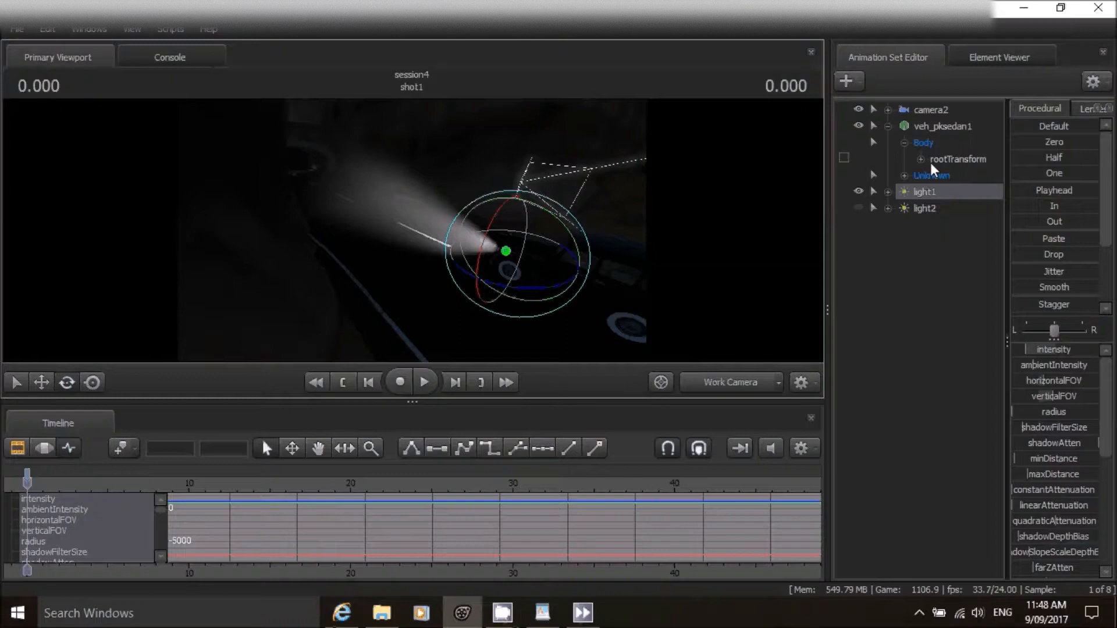
{"action": "right_click", "coordinate": [921, 192]}
{"action": "left_click", "coordinate": [958, 219]}
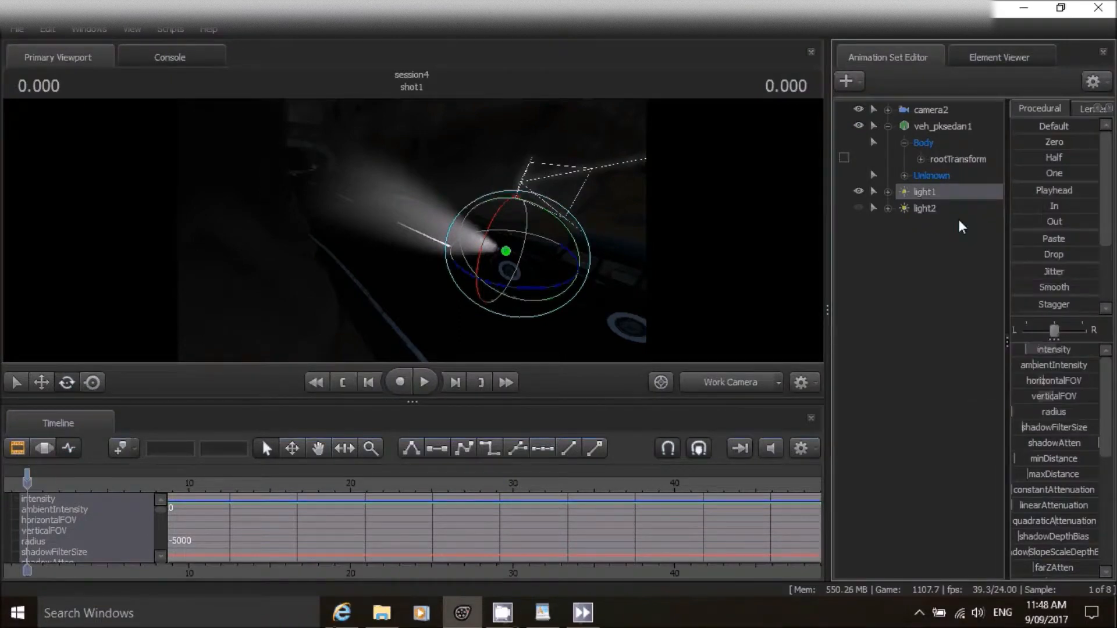
{"action": "right_click", "coordinate": [938, 250]}
{"action": "left_click", "coordinate": [965, 288]}
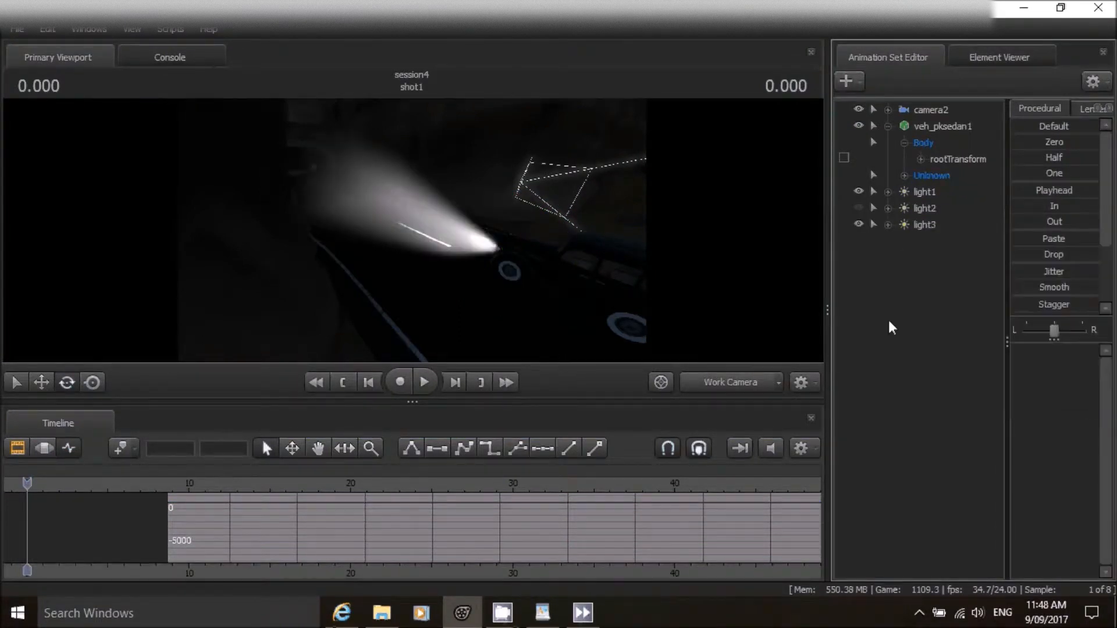
Move the pasted light3 sideways from light1 onto the sedan's other headlight.
{"action": "left_click_drag", "start_coordinate": [412, 230], "coordinate": [465, 227]}
{"action": "left_click", "coordinate": [41, 383]}
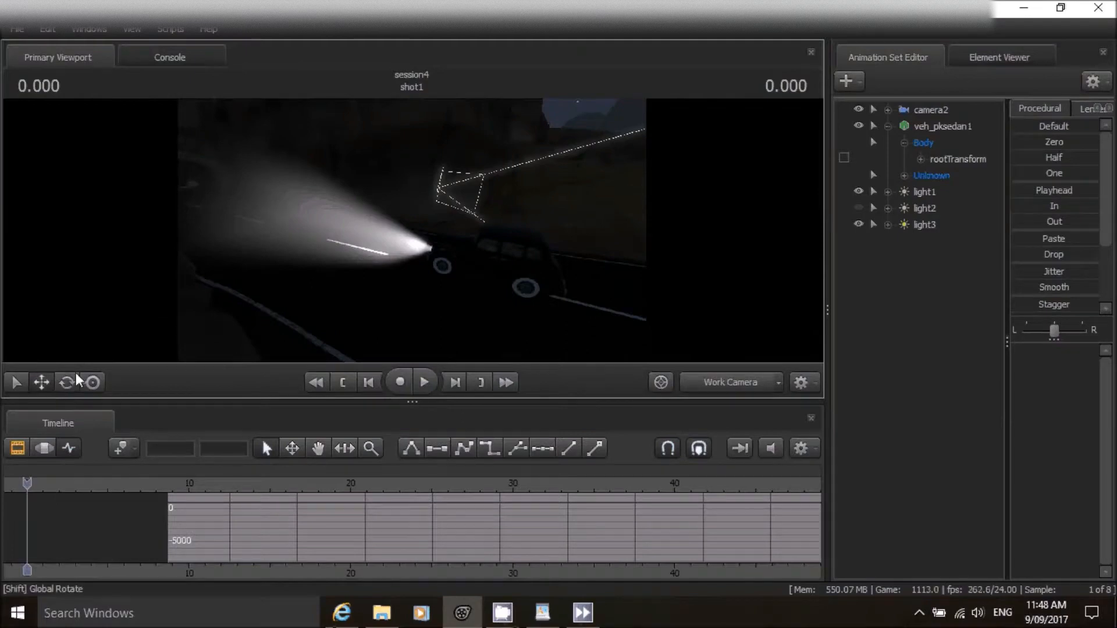
{"action": "left_click_drag", "start_coordinate": [438, 287], "coordinate": [728, 215]}
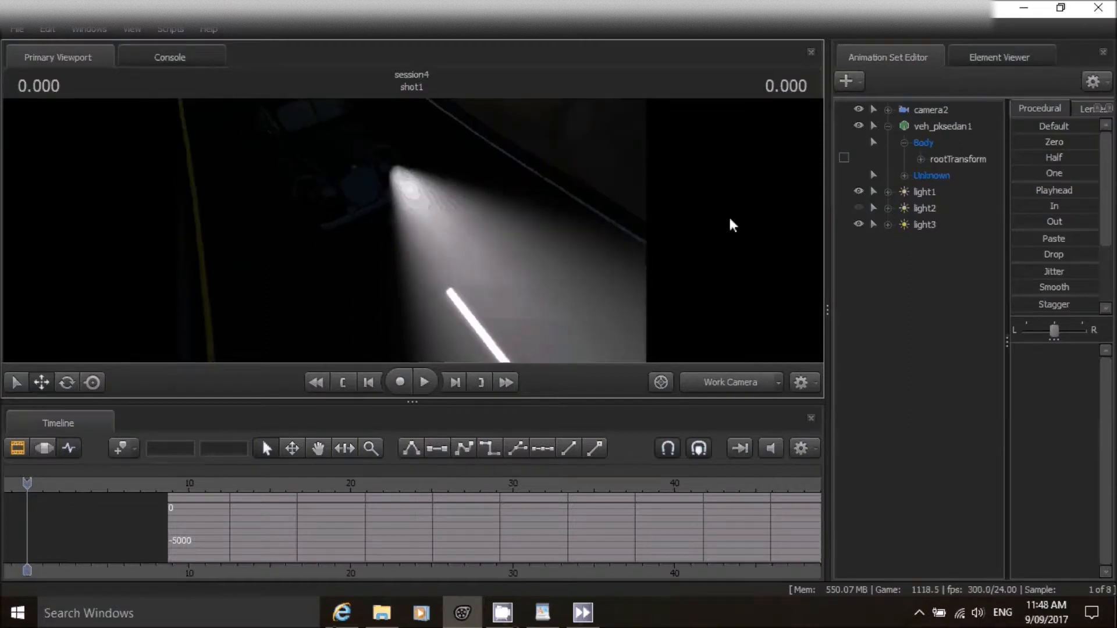
{"action": "left_click", "coordinate": [902, 227]}
{"action": "left_click_drag", "start_coordinate": [346, 176], "coordinate": [277, 200]}
{"action": "left_click_drag", "start_coordinate": [452, 228], "coordinate": [748, 204]}
{"action": "mouse_move", "coordinate": [417, 229]}
{"action": "left_mouse_down"}
{"action": "mouse_move", "coordinate": [360, 232]}
{"action": "mouse_move", "coordinate": [407, 230]}
{"action": "left_mouse_up"}
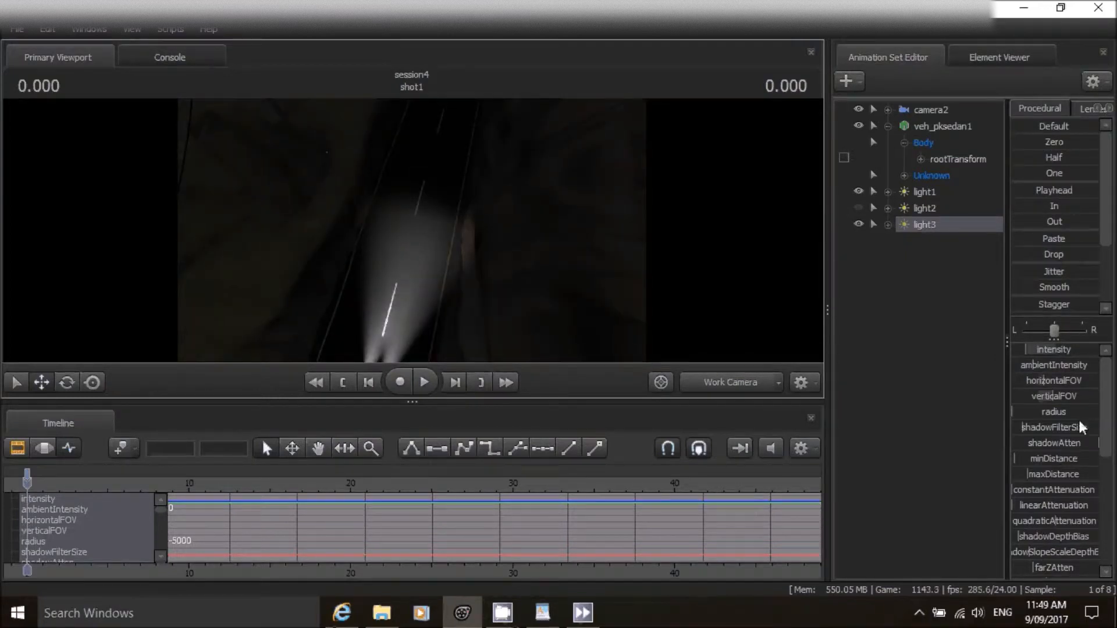
Increase the maxDistance of both headlight lights, light3 and light1.
{"action": "scroll", "coordinate": [1078, 417], "scroll_direction": "down", "scroll_amount": 1}
{"action": "left_click_drag", "start_coordinate": [1027, 424], "coordinate": [1063, 425]}
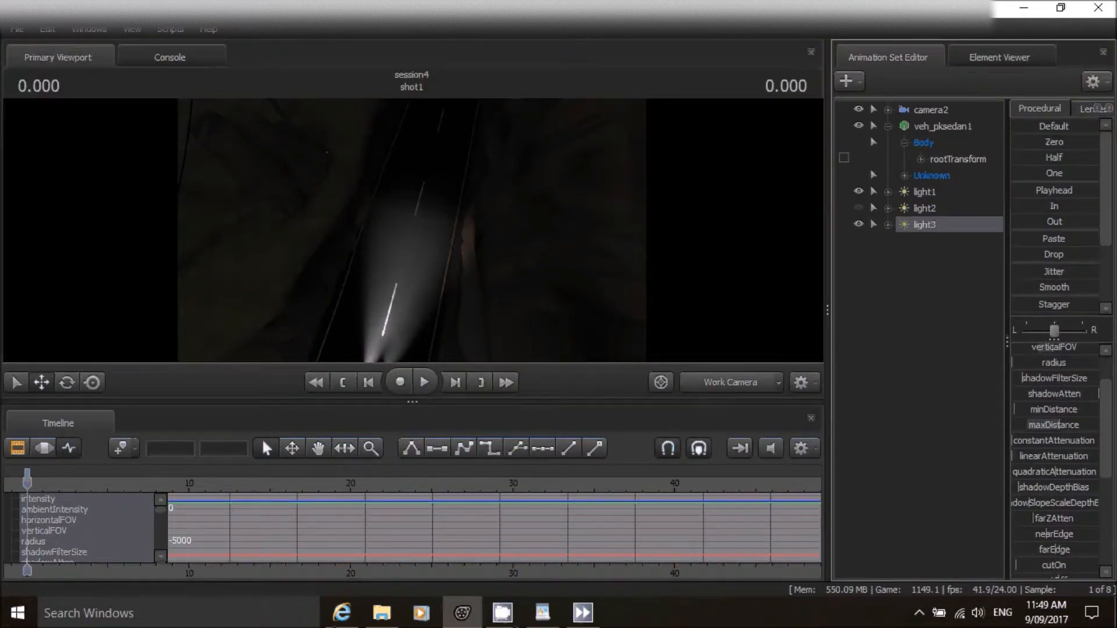
{"action": "mouse_move", "coordinate": [1064, 425]}
{"action": "left_mouse_down"}
{"action": "mouse_move", "coordinate": [1088, 425]}
{"action": "mouse_move", "coordinate": [1051, 424]}
{"action": "left_mouse_up"}
{"action": "left_click", "coordinate": [926, 194]}
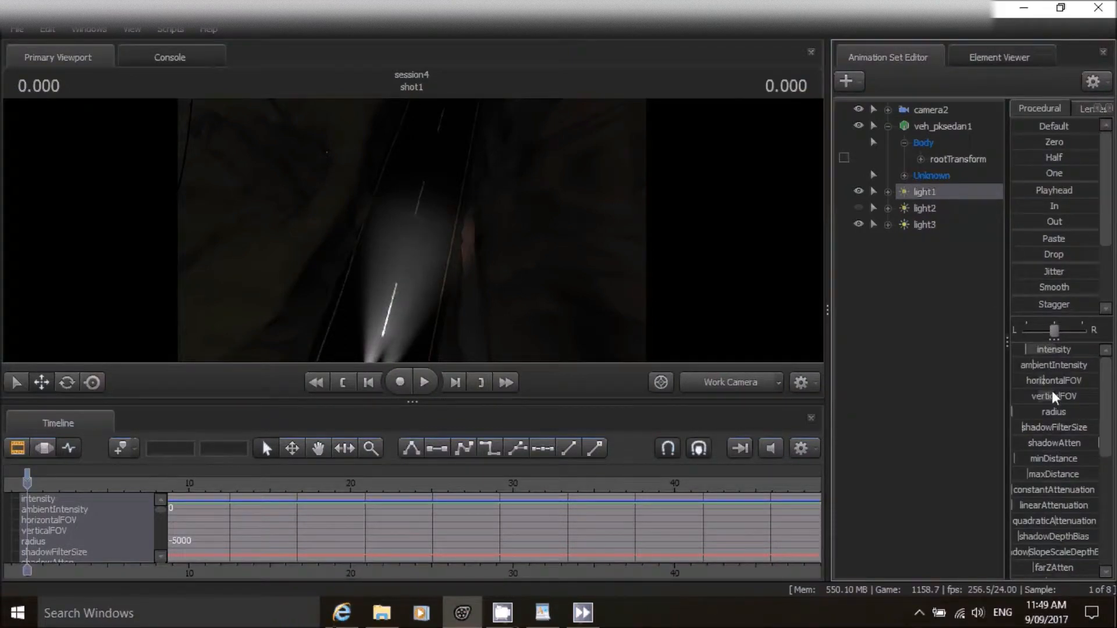
{"action": "left_click_drag", "start_coordinate": [1040, 474], "coordinate": [1063, 474]}
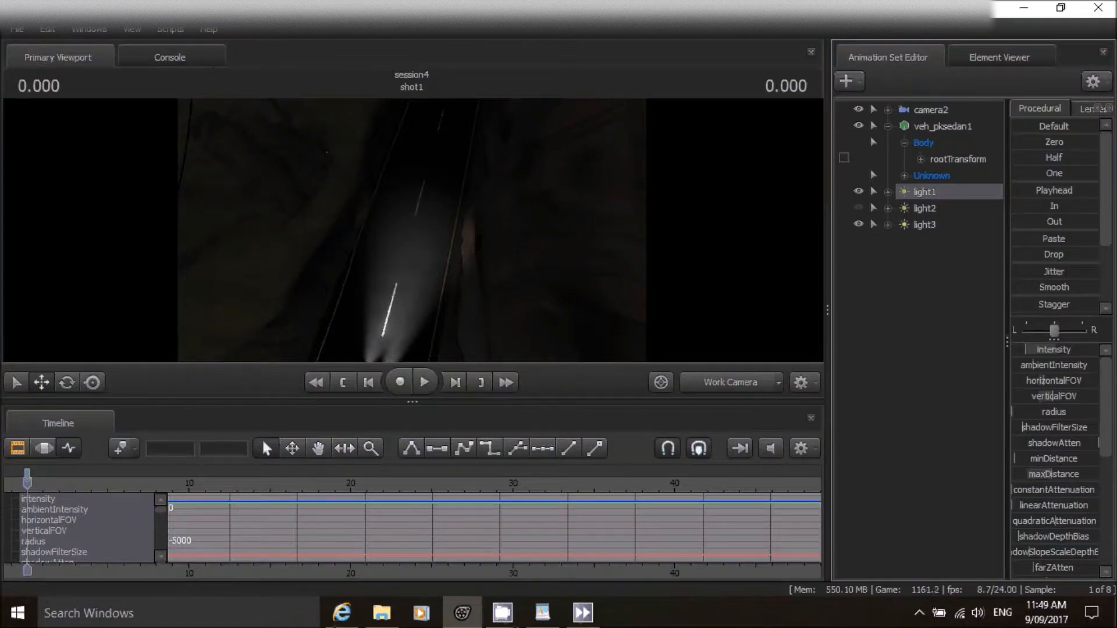
{"action": "left_click_drag", "start_coordinate": [781, 346], "coordinate": [621, 332]}
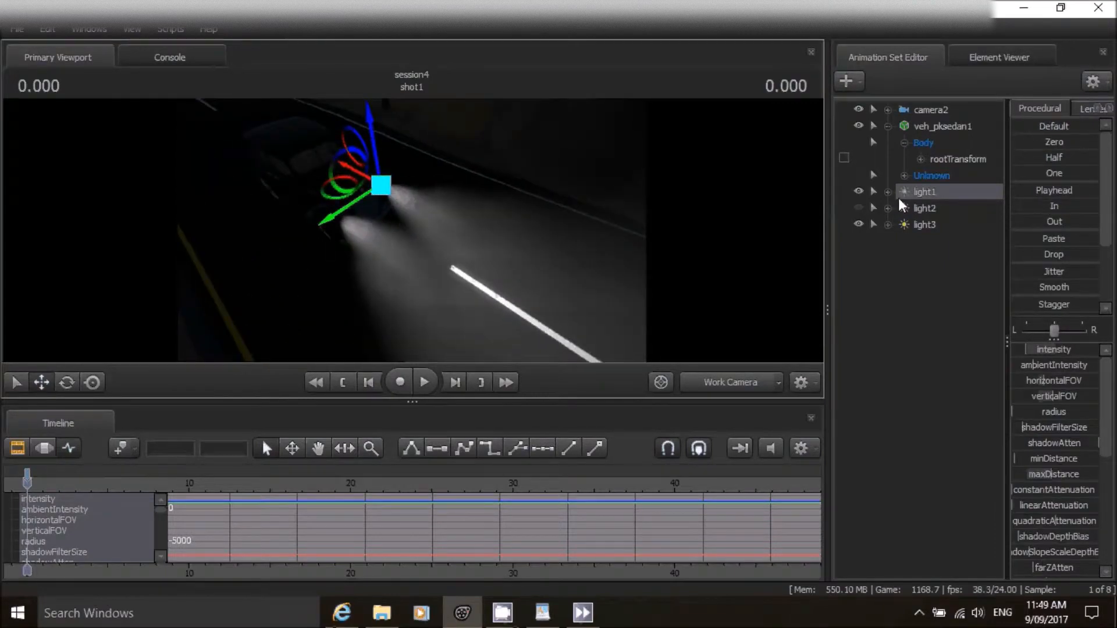
Select light2 and hide light3 and light1.
{"action": "left_click", "coordinate": [929, 208]}
{"action": "left_click", "coordinate": [859, 224]}
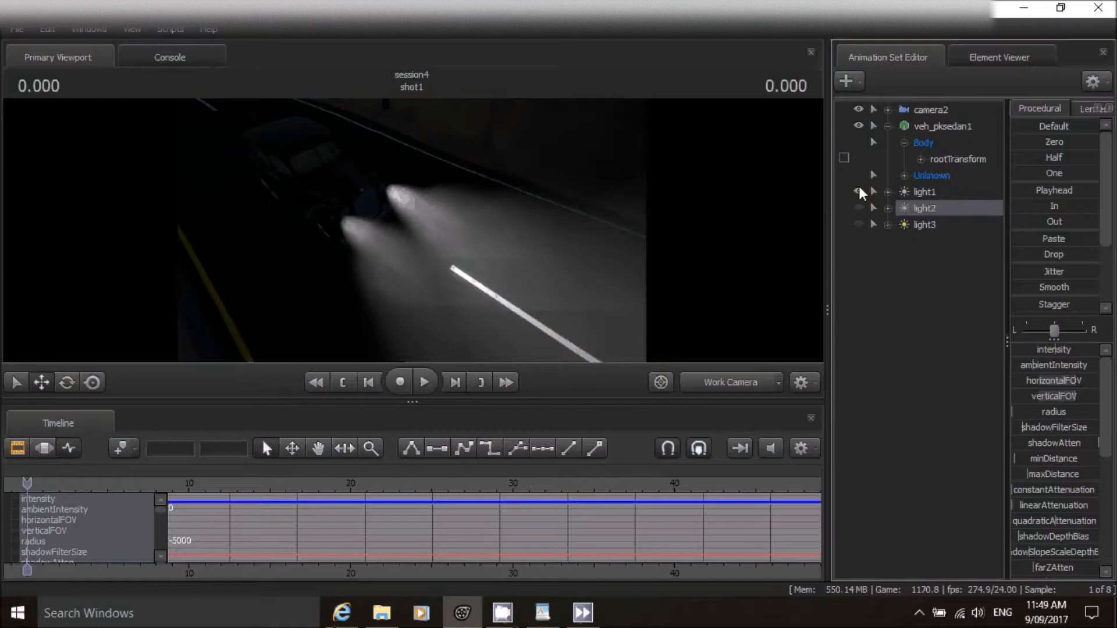
{"action": "left_click", "coordinate": [854, 191]}
{"action": "left_click_drag", "start_coordinate": [524, 232], "coordinate": [495, 233]}
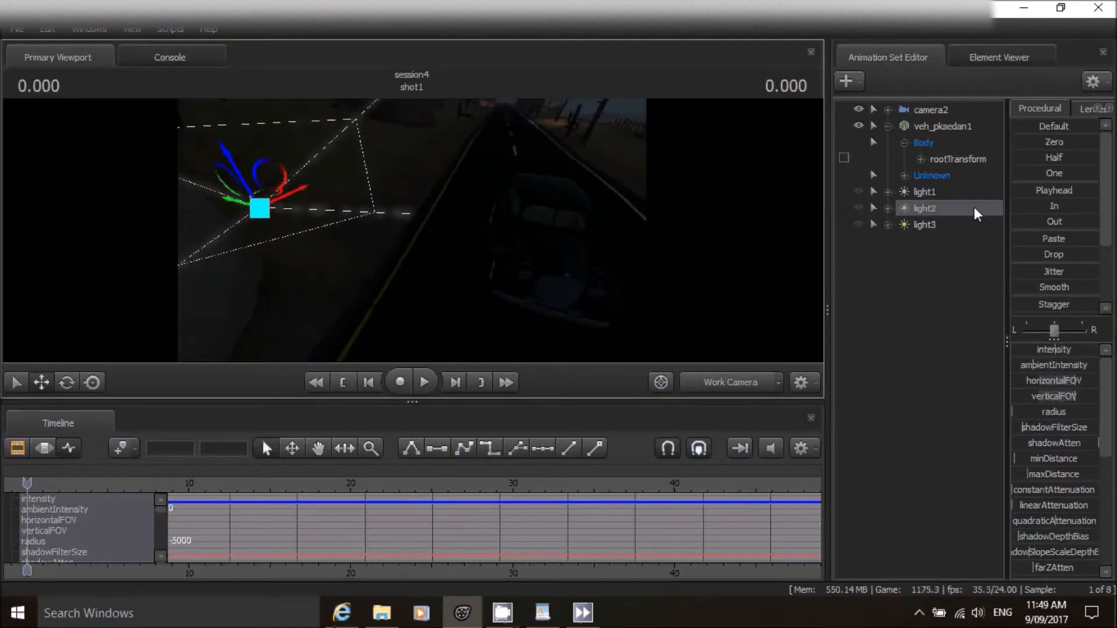
Look through light2, place it at the front of the sedan facing down the road, and make it visible.
{"action": "left_click_drag", "start_coordinate": [974, 207], "coordinate": [447, 214]}
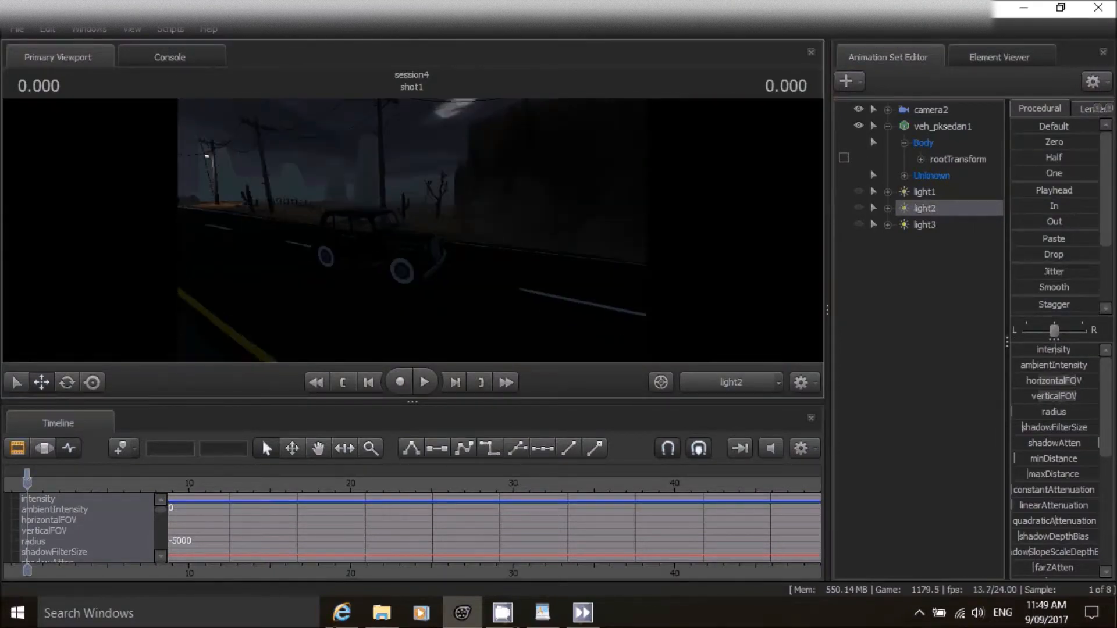
{"action": "key", "text": "w"}
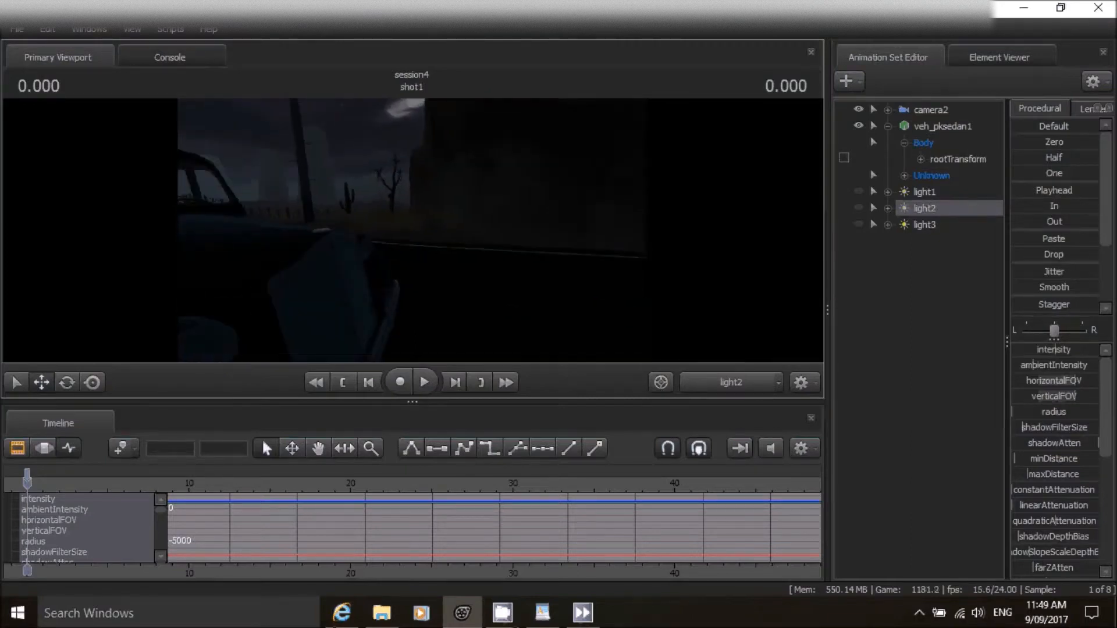
{"action": "key", "text": "w"}
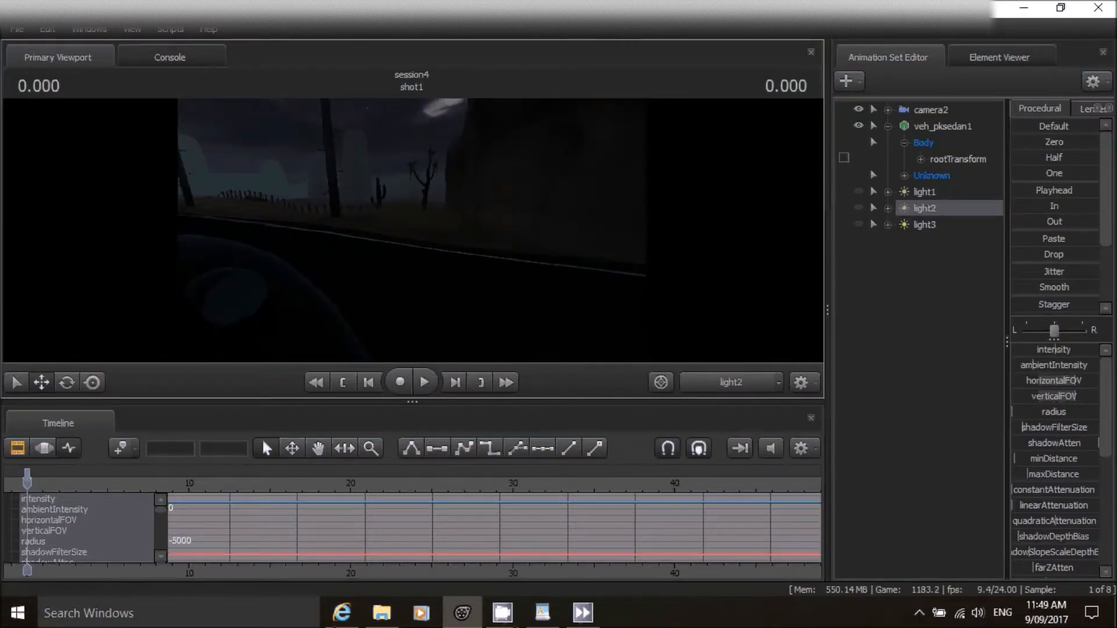
{"action": "key", "text": "w"}
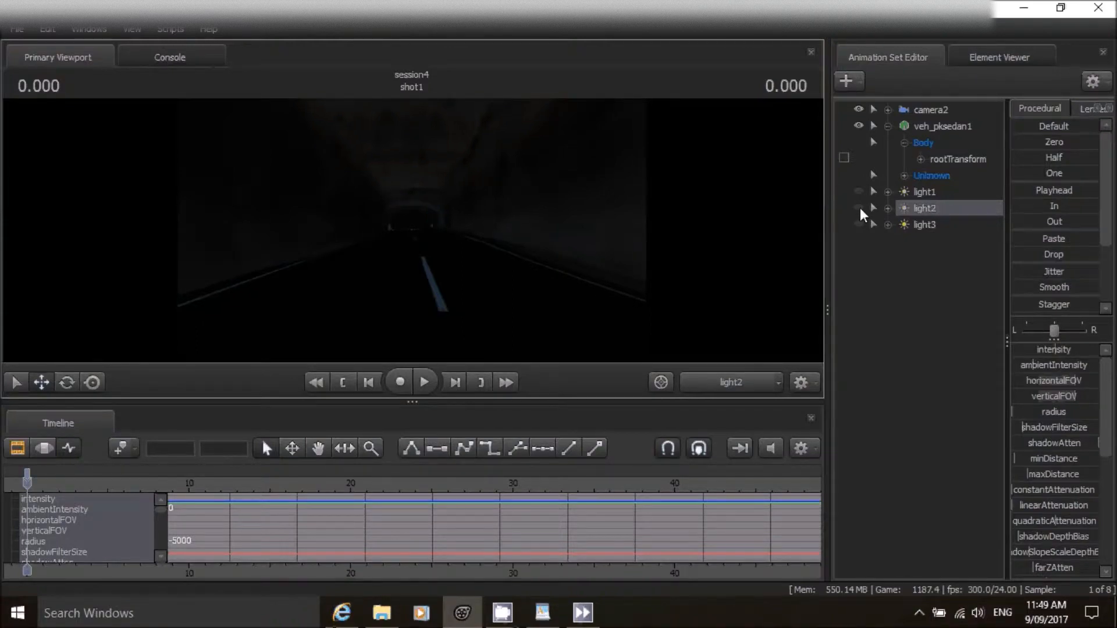
{"action": "left_click", "coordinate": [859, 207]}
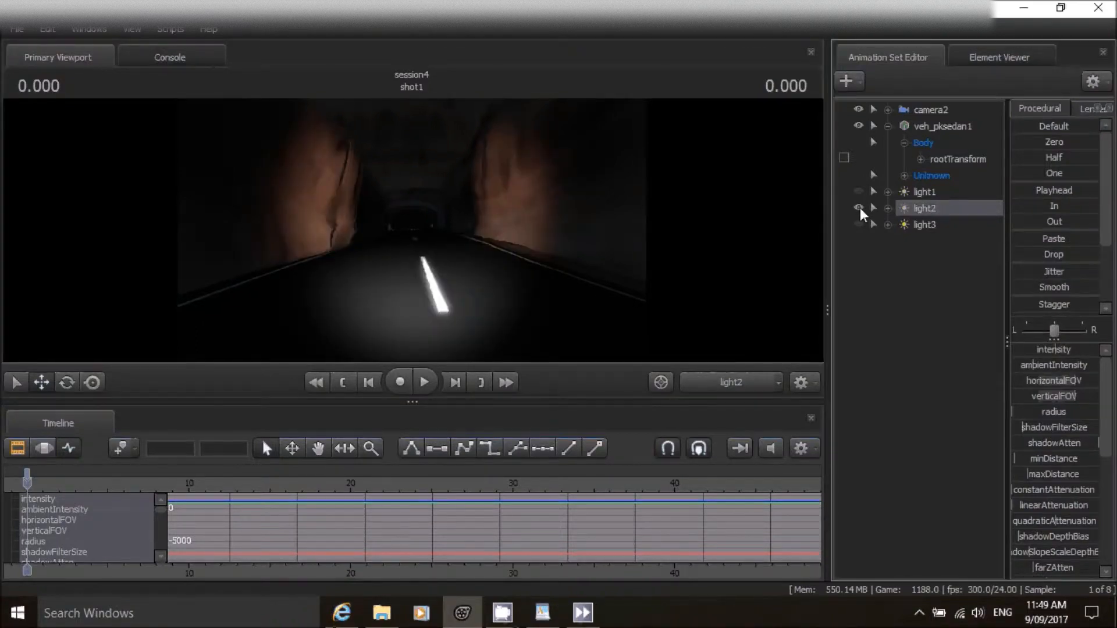
Return the viewport to the Work Camera and frame light2 beside the front of the sedan.
{"action": "left_click", "coordinate": [726, 377]}
{"action": "left_click_drag", "start_coordinate": [652, 279], "coordinate": [676, 263]}
{"action": "key", "text": "s"}
{"action": "key", "text": "d"}
{"action": "key", "text": "a"}
{"action": "key", "text": "w"}
{"action": "left_click_drag", "start_coordinate": [378, 172], "coordinate": [434, 233]}
{"action": "key", "text": "w"}
{"action": "left_click_drag", "start_coordinate": [407, 220], "coordinate": [427, 218]}
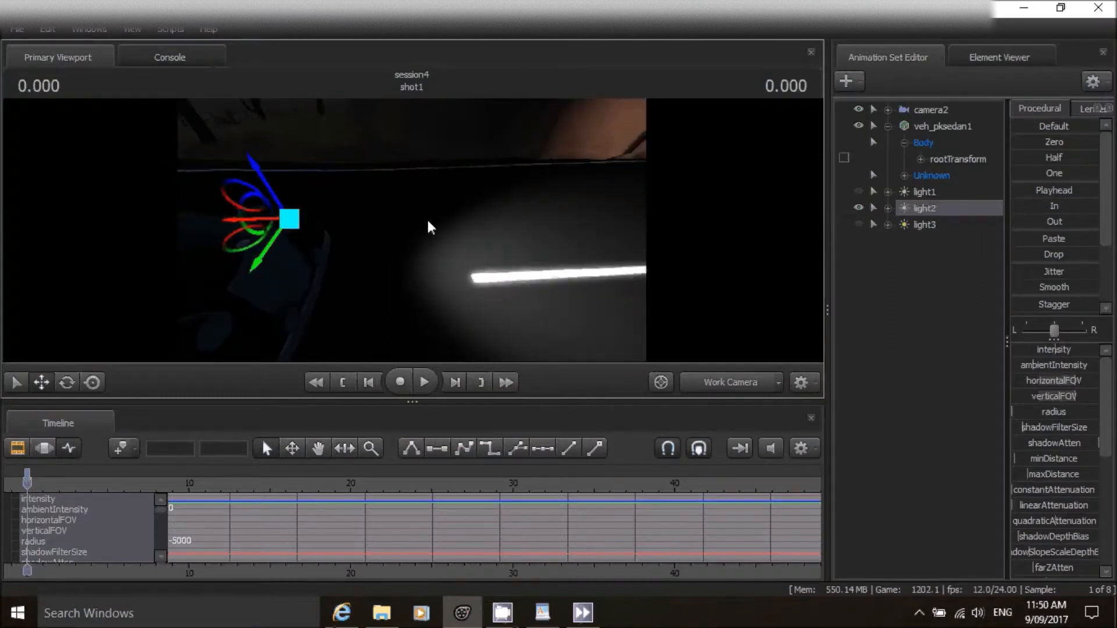
Make light2 volumetric and narrow its horizontal and vertical FOV.
{"action": "right_click", "coordinate": [920, 208]}
{"action": "left_click", "coordinate": [961, 411]}
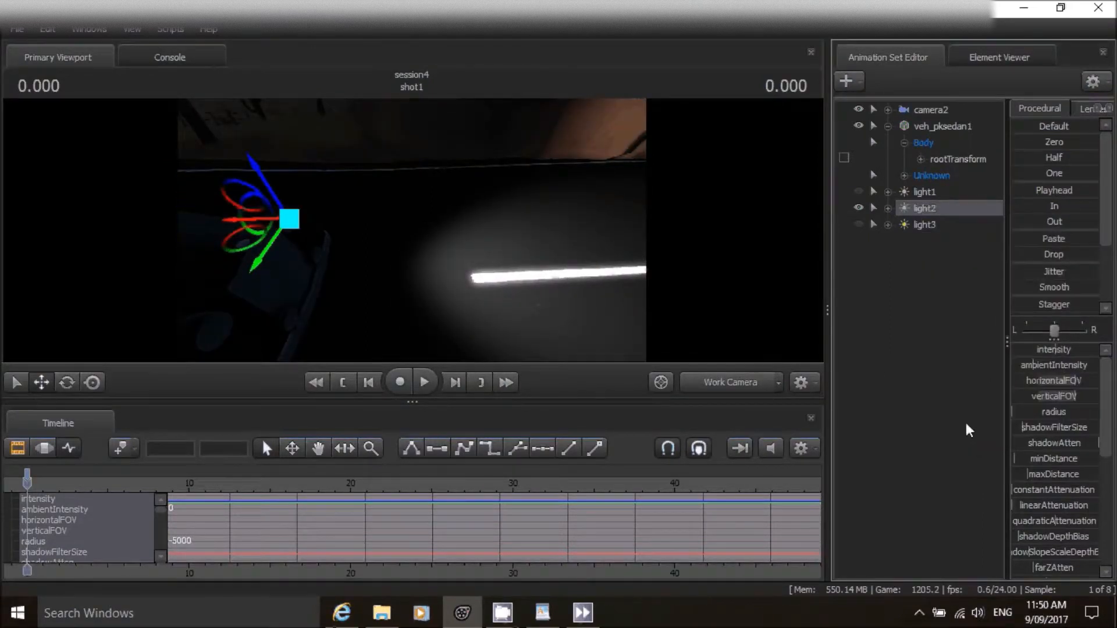
{"action": "left_click_drag", "start_coordinate": [632, 270], "coordinate": [452, 250]}
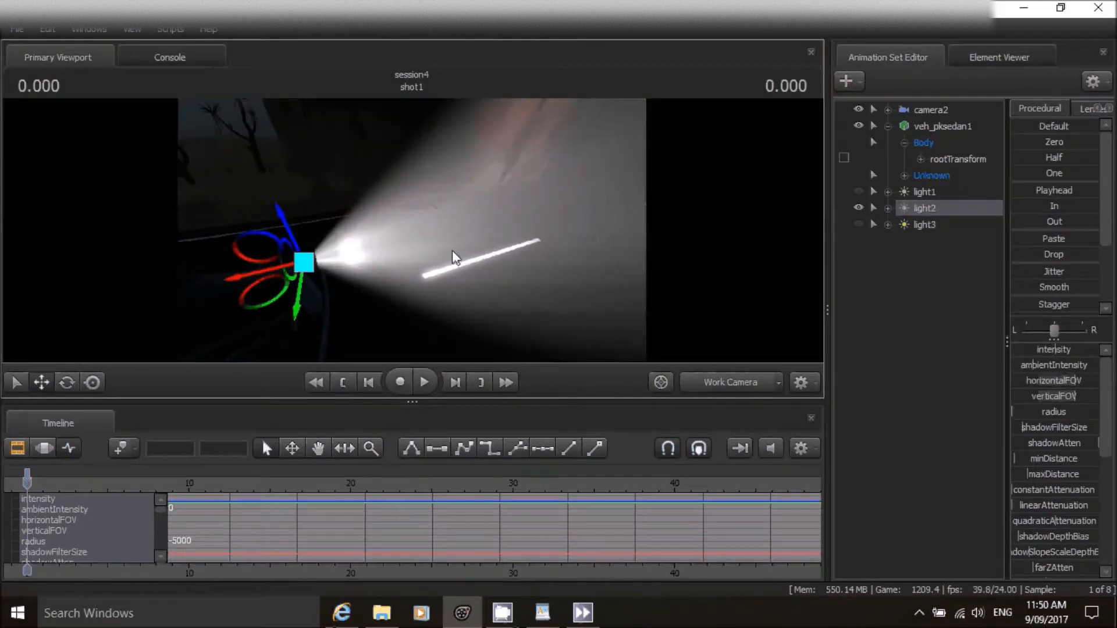
{"action": "left_click_drag", "start_coordinate": [1073, 380], "coordinate": [1041, 396]}
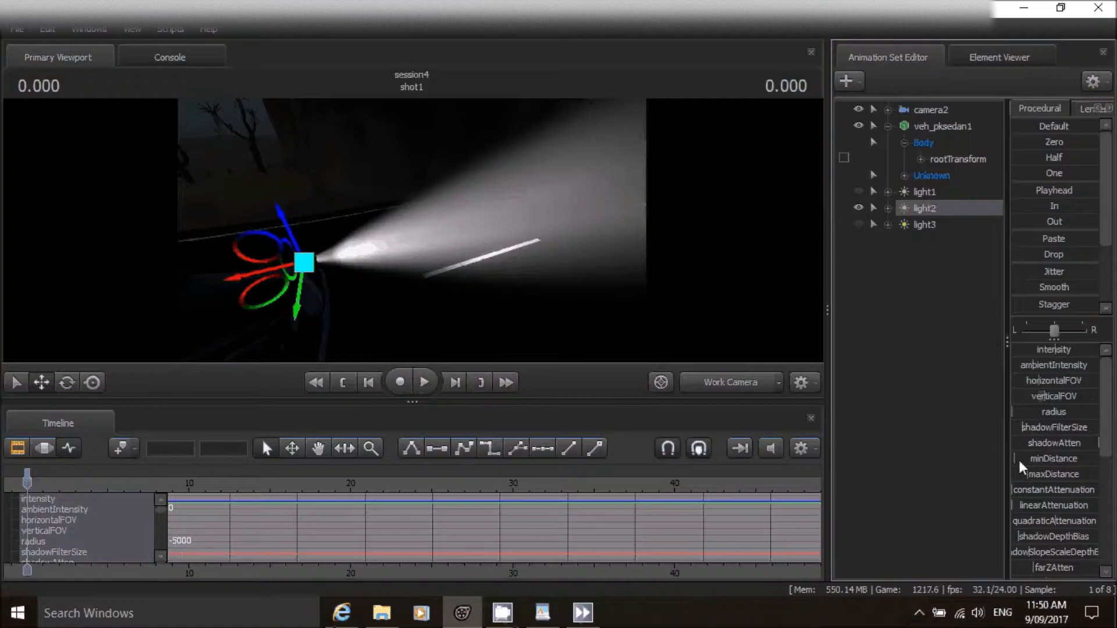
Set light2's maxDistance range to a minimum of 1 and a maximum of 600.
{"action": "right_click", "coordinate": [1048, 474]}
{"action": "left_click", "coordinate": [1056, 497]}
{"action": "key", "text": "Tab"}
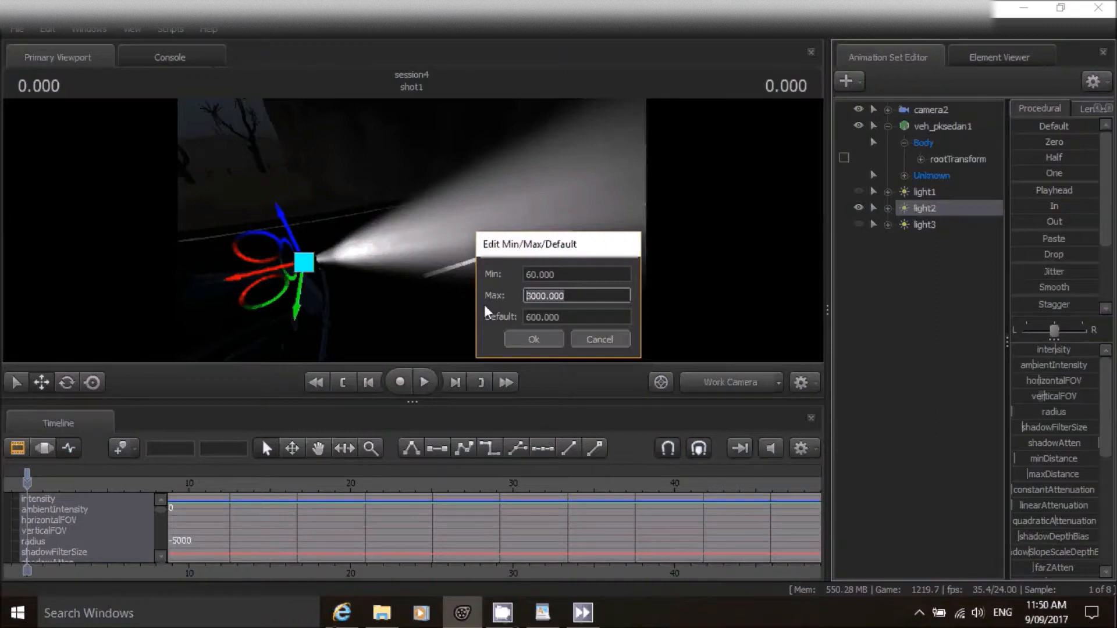
{"action": "type", "text": "600"}
{"action": "key", "text": "shift+Tab"}
{"action": "key", "text": "BackSpace"}
{"action": "type", "text": "0"}
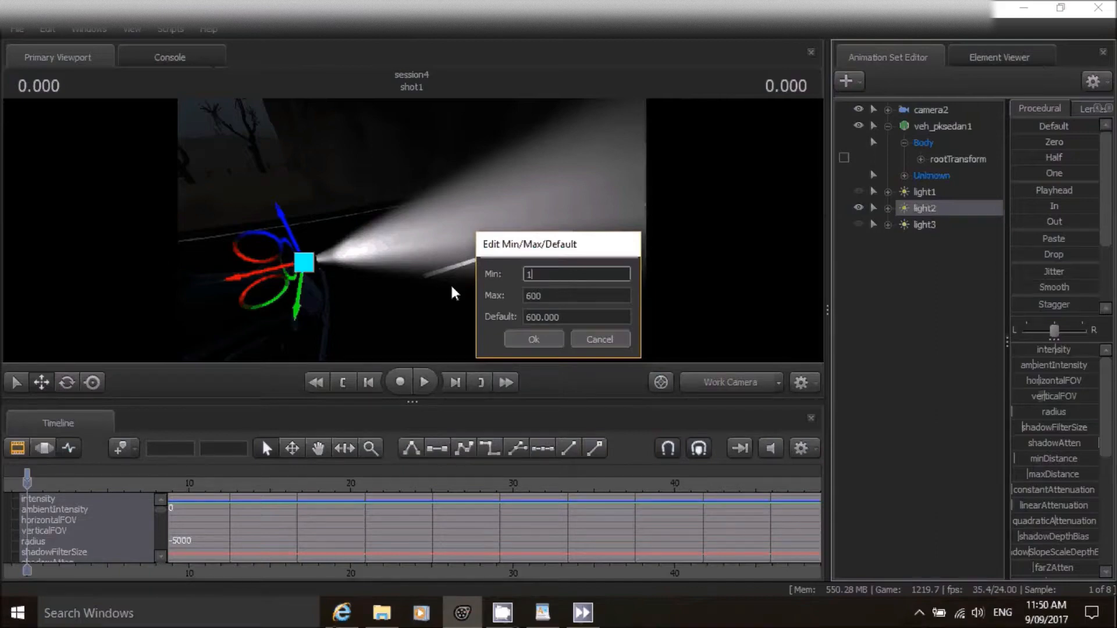
{"action": "key", "text": "Return"}
Lower light2's maxDistance until the beam shrinks to a small glow at the sedan's headlight.
{"action": "left_click_drag", "start_coordinate": [506, 261], "coordinate": [422, 235]}
{"action": "mouse_move", "coordinate": [1082, 474]}
{"action": "left_mouse_down"}
{"action": "mouse_move", "coordinate": [1017, 473]}
{"action": "mouse_move", "coordinate": [1027, 459]}
{"action": "left_mouse_up"}
{"action": "left_click_drag", "start_coordinate": [495, 292], "coordinate": [544, 289]}
{"action": "key", "text": "a"}
{"action": "mouse_move", "coordinate": [320, 196]}
{"action": "left_mouse_down"}
{"action": "mouse_move", "coordinate": [301, 201]}
{"action": "mouse_move", "coordinate": [316, 204]}
{"action": "left_mouse_up"}
{"action": "key", "text": "d"}
{"action": "left_click_drag", "start_coordinate": [407, 245], "coordinate": [262, 244]}
{"action": "key", "text": "d"}
{"action": "left_click_drag", "start_coordinate": [546, 266], "coordinate": [538, 270]}
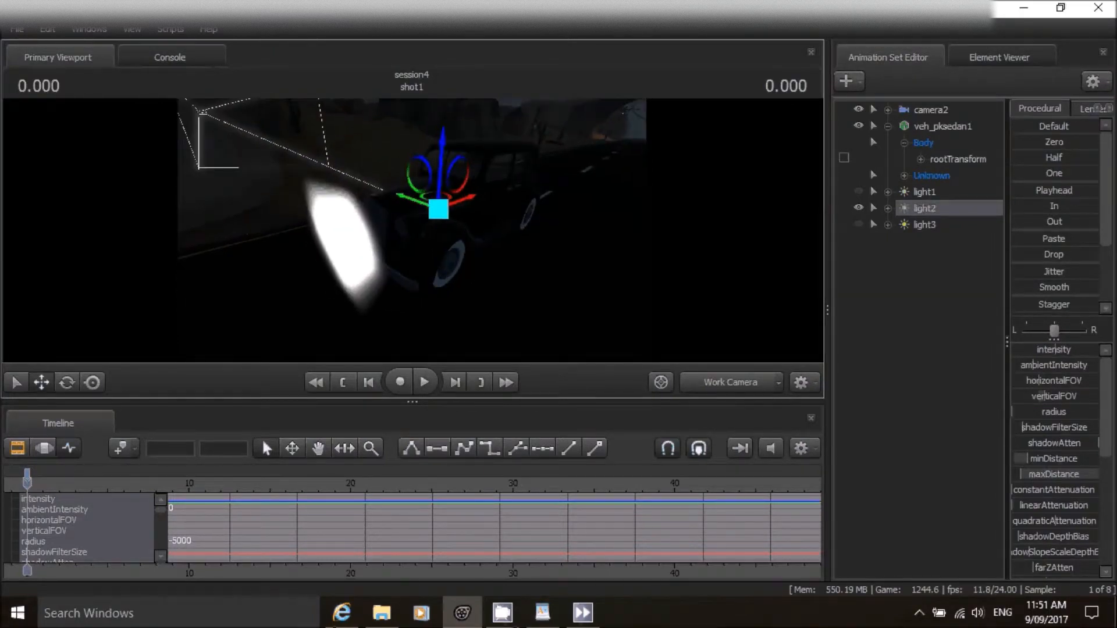
{"action": "mouse_move", "coordinate": [1022, 473]}
{"action": "left_mouse_down"}
{"action": "mouse_move", "coordinate": [1056, 476]}
{"action": "mouse_move", "coordinate": [1012, 473]}
{"action": "left_mouse_up"}
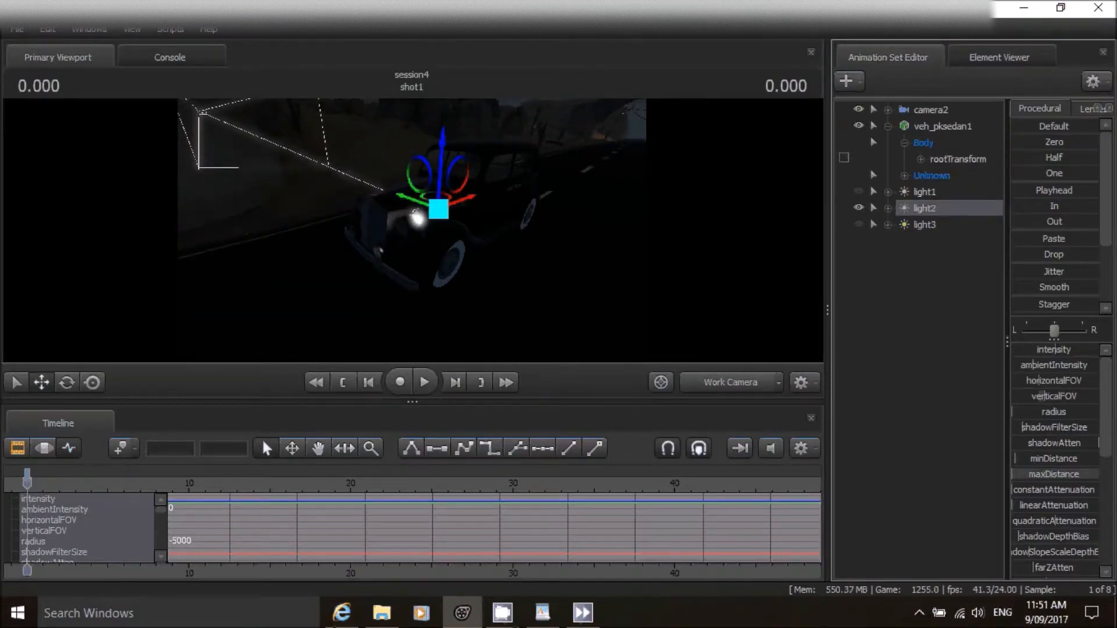
Move light2 so its glow sits on the sedan's headlight.
{"action": "left_click_drag", "start_coordinate": [452, 249], "coordinate": [442, 221]}
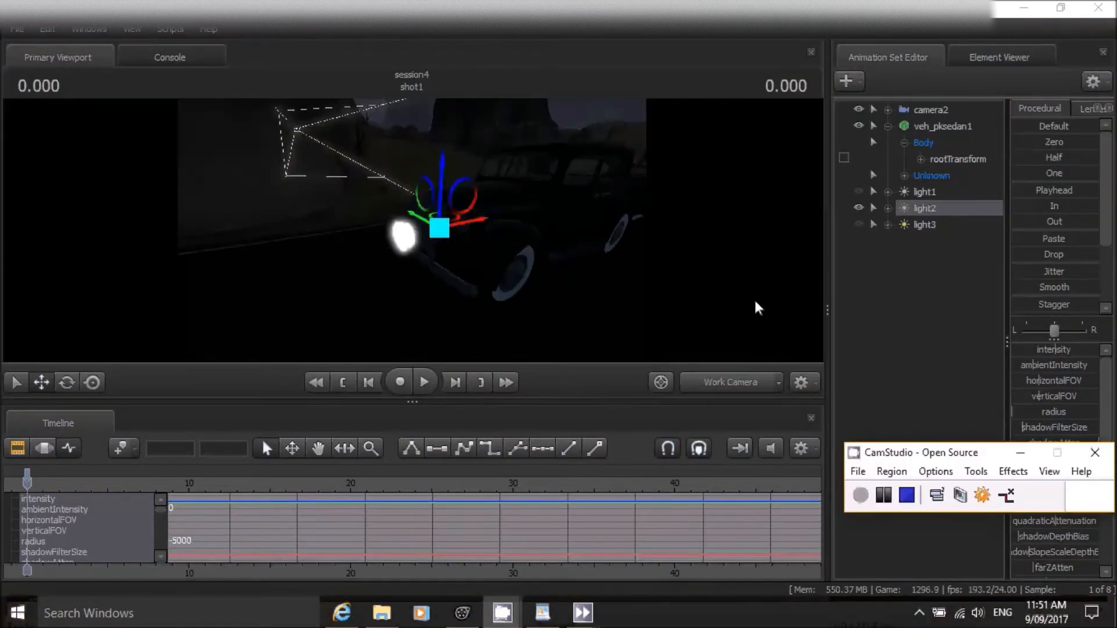
{"action": "left_click_drag", "start_coordinate": [496, 213], "coordinate": [396, 191]}
{"action": "left_click_drag", "start_coordinate": [438, 235], "coordinate": [411, 230]}
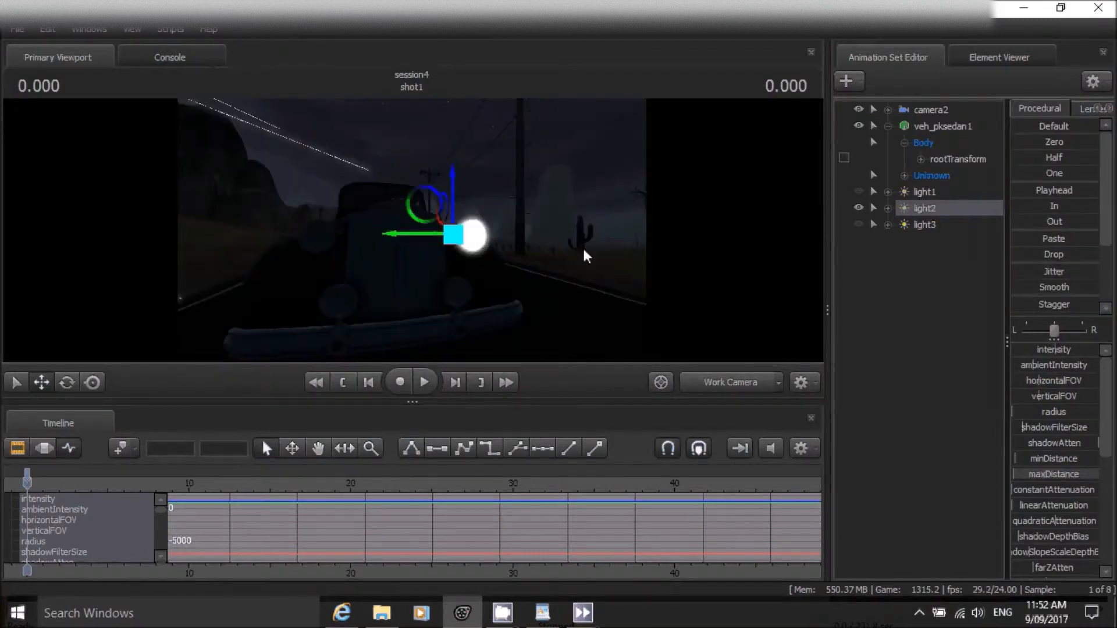
Copy the light2 animation set, paste it, and move the copy sideways onto the sedan's other headlight.
{"action": "left_click", "coordinate": [919, 211]}
{"action": "right_click", "coordinate": [920, 211]}
{"action": "left_click", "coordinate": [913, 256]}
{"action": "right_click", "coordinate": [914, 256]}
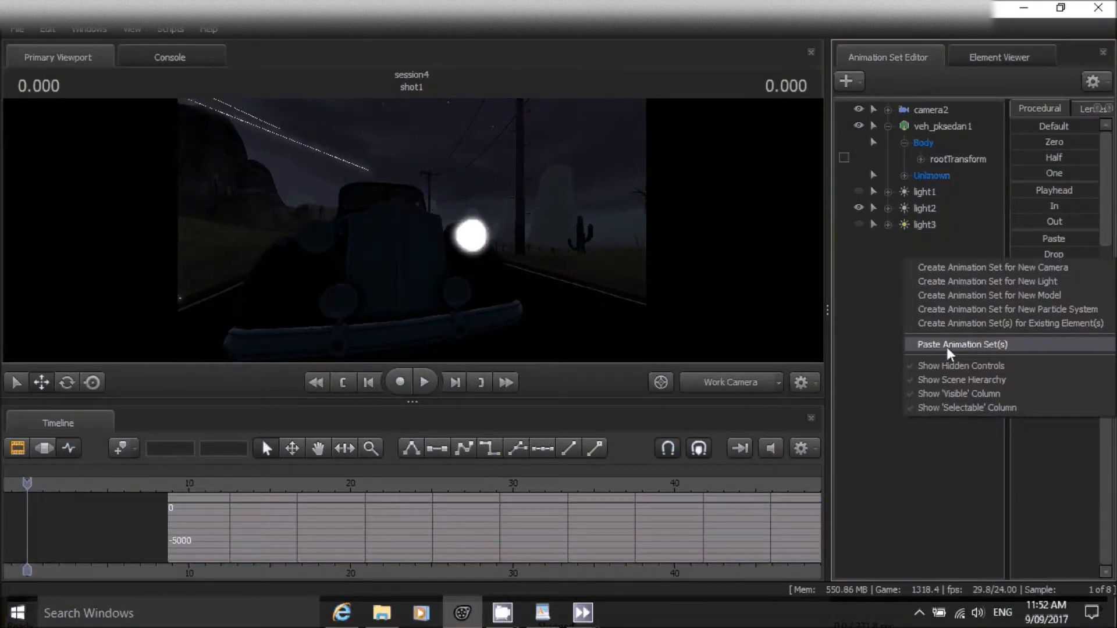
{"action": "left_click", "coordinate": [947, 344]}
{"action": "left_click", "coordinate": [941, 245]}
{"action": "left_click_drag", "start_coordinate": [407, 236], "coordinate": [286, 248]}
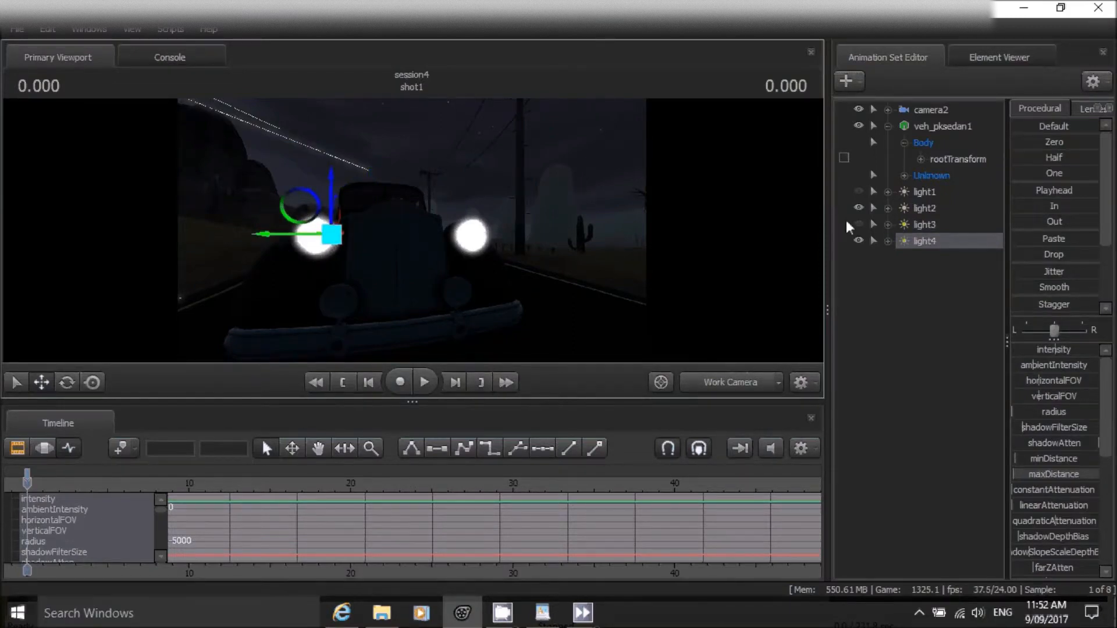
Make light3 and light1 visible again and frame the headlight beam from the side of the sedan.
{"action": "left_click", "coordinate": [858, 224]}
{"action": "left_click", "coordinate": [859, 192]}
{"action": "left_click_drag", "start_coordinate": [412, 230], "coordinate": [547, 239]}
{"action": "key", "text": "s"}
{"action": "key", "text": "a"}
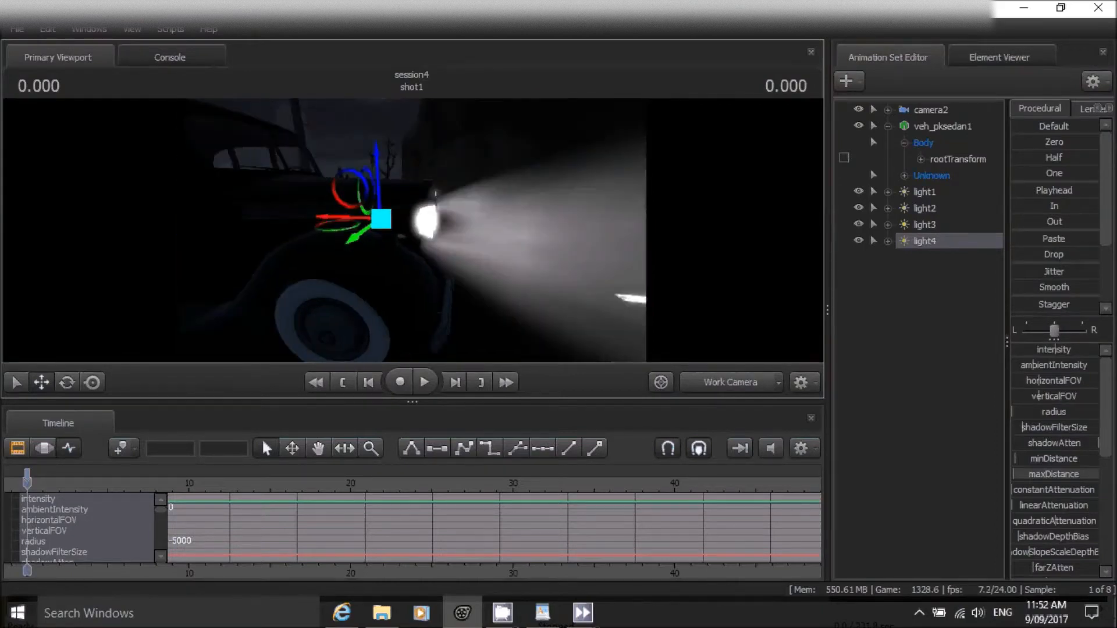
Move light3 sideways so its beam lines up with the headlight glow.
{"action": "left_click", "coordinate": [937, 224]}
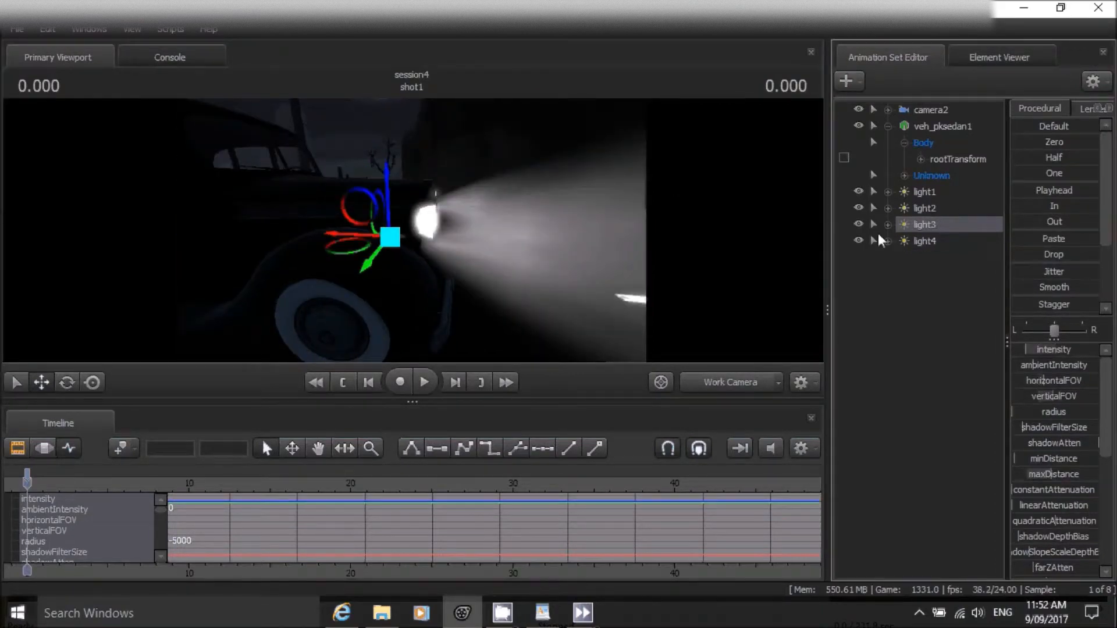
{"action": "mouse_move", "coordinate": [369, 265]}
{"action": "left_mouse_down"}
{"action": "mouse_move", "coordinate": [386, 243]}
{"action": "mouse_move", "coordinate": [375, 250]}
{"action": "left_mouse_up"}
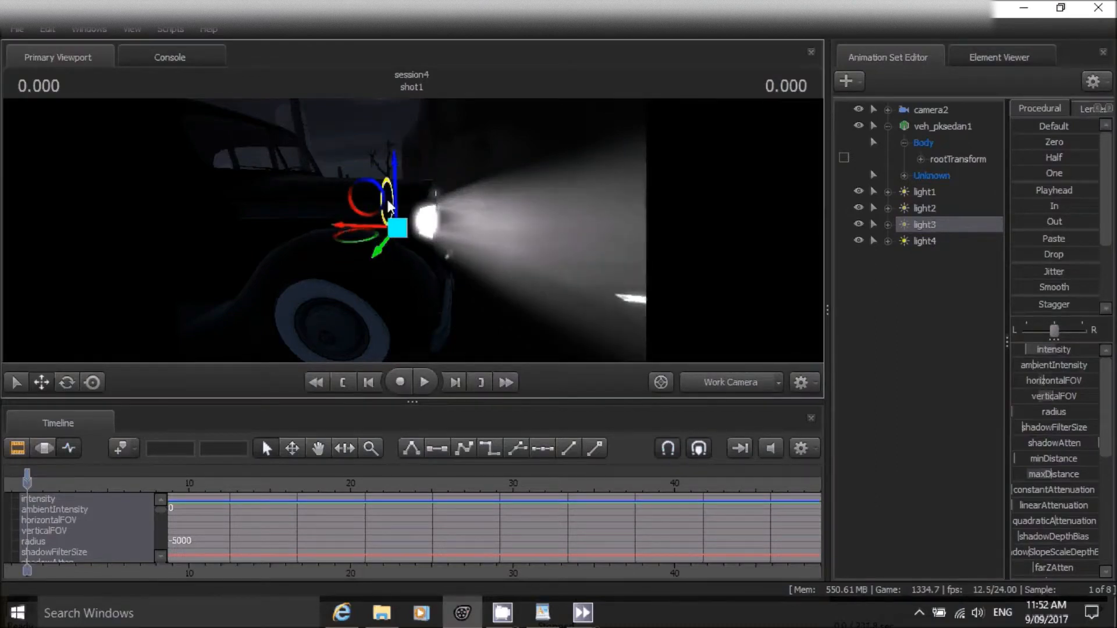
{"action": "left_click_drag", "start_coordinate": [395, 186], "coordinate": [180, 166]}
{"action": "key", "text": "d"}
{"action": "key", "text": "w"}
{"action": "key", "text": "s"}
{"action": "key", "text": "s"}
{"action": "key", "text": "w"}
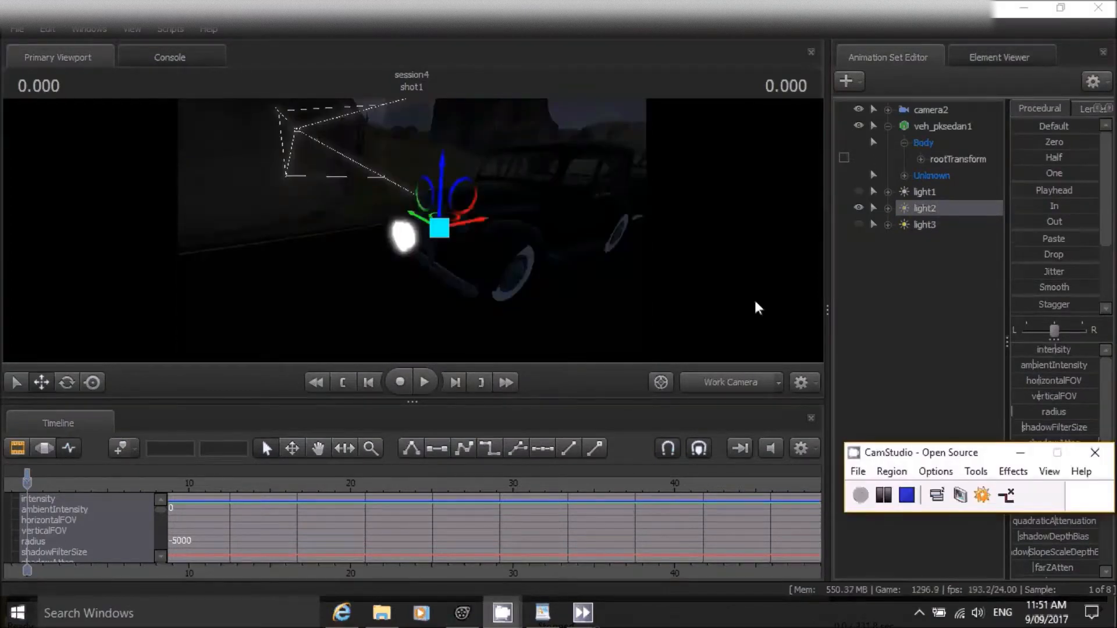
Shift light2 so its glow covers the sedan's headlight.
{"action": "left_click_drag", "start_coordinate": [500, 212], "coordinate": [523, 221]}
{"action": "left_click_drag", "start_coordinate": [372, 174], "coordinate": [397, 192]}
{"action": "left_click_drag", "start_coordinate": [437, 239], "coordinate": [488, 254]}
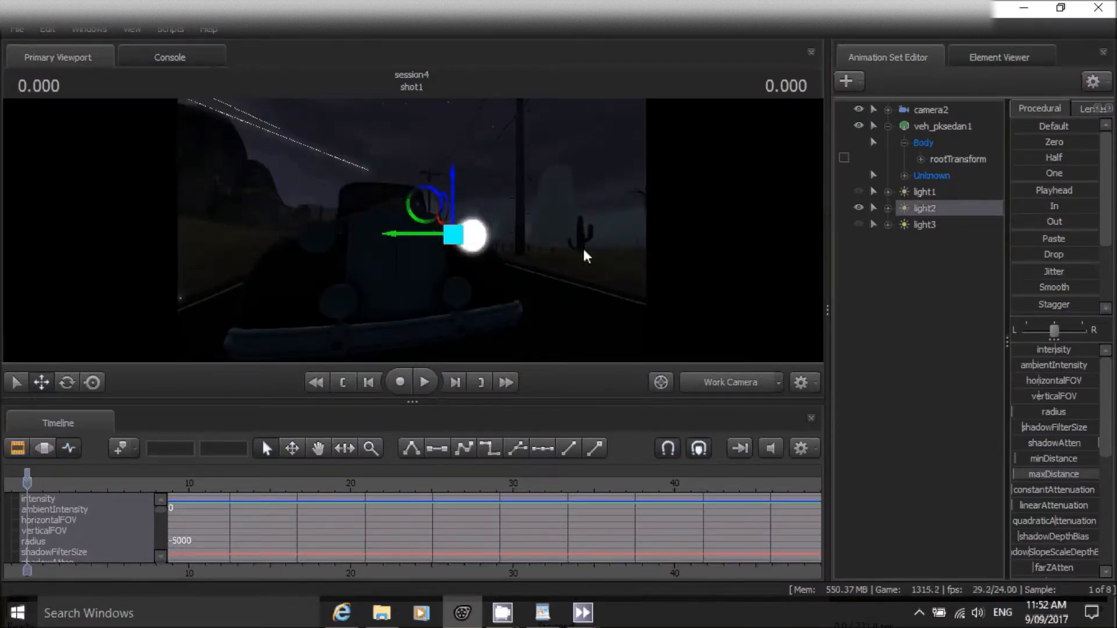
Duplicate light2 by copying and pasting its animation set, and slide the duplicate onto the opposite headlight.
{"action": "right_click", "coordinate": [919, 211]}
{"action": "left_click", "coordinate": [952, 235]}
{"action": "right_click", "coordinate": [911, 258]}
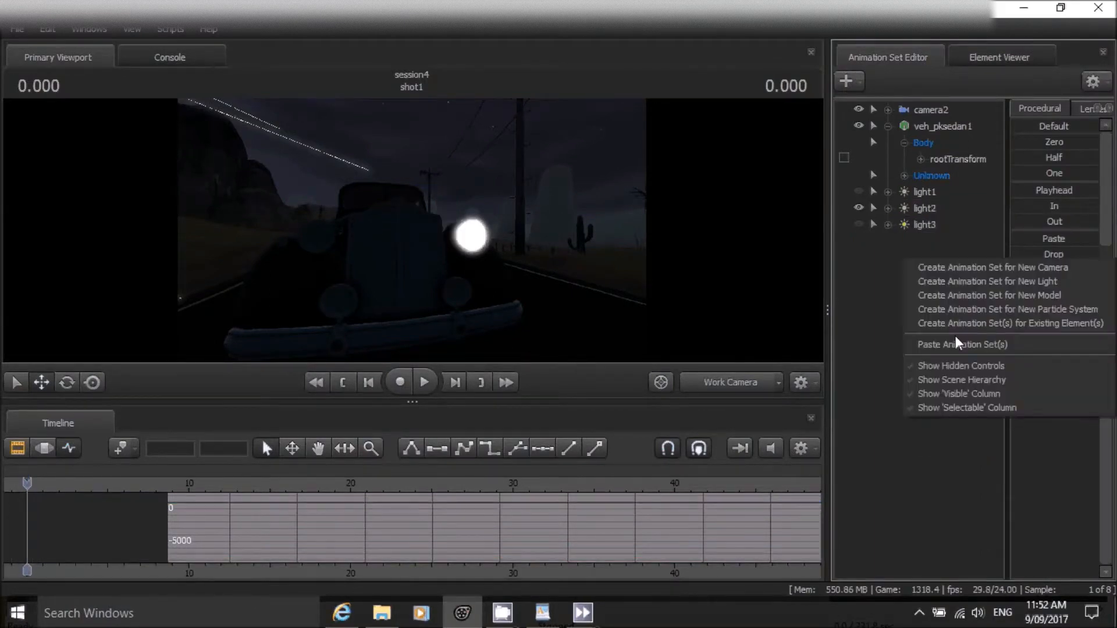
{"action": "left_click", "coordinate": [947, 347]}
{"action": "left_click", "coordinate": [931, 242]}
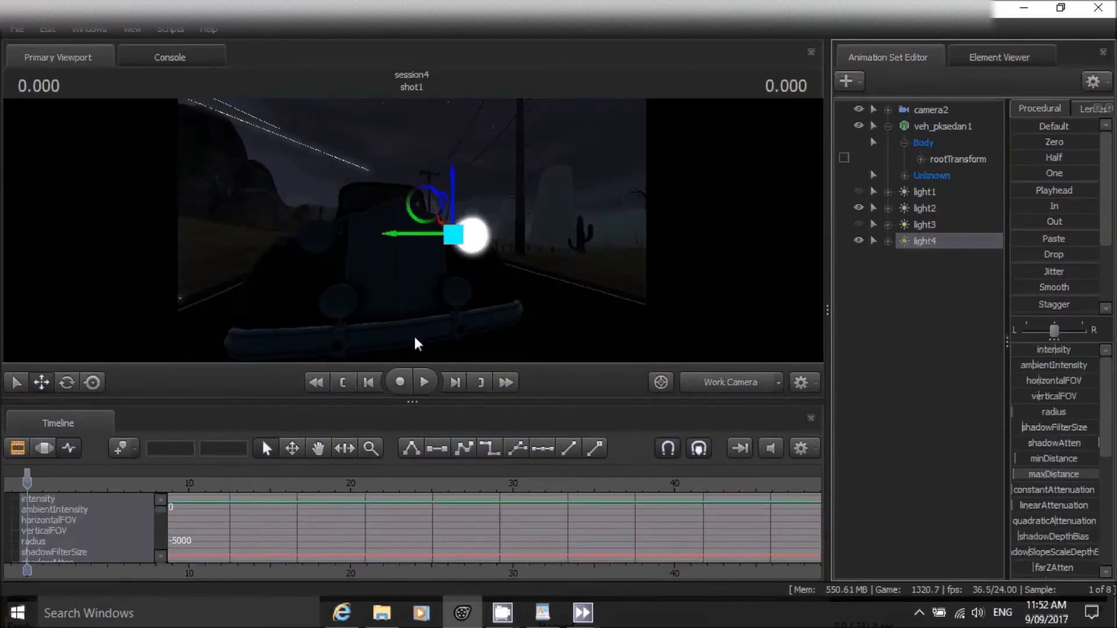
{"action": "left_click_drag", "start_coordinate": [409, 236], "coordinate": [288, 250]}
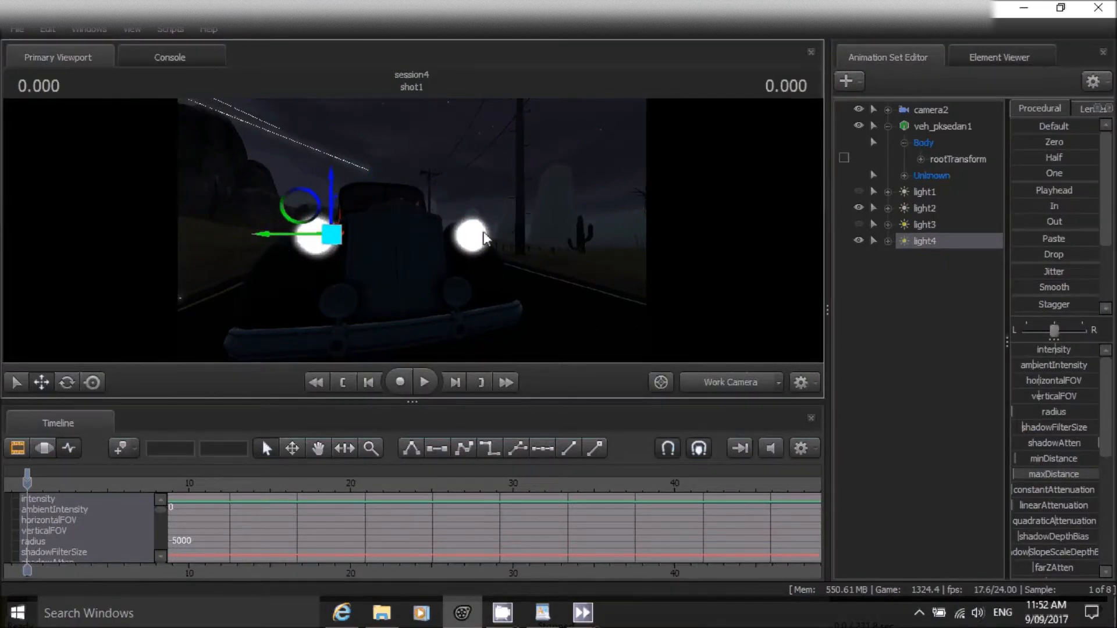
Turn the visibility of light3 and light1 back on and view the beam from the side.
{"action": "left_click", "coordinate": [859, 224]}
{"action": "left_click", "coordinate": [858, 192]}
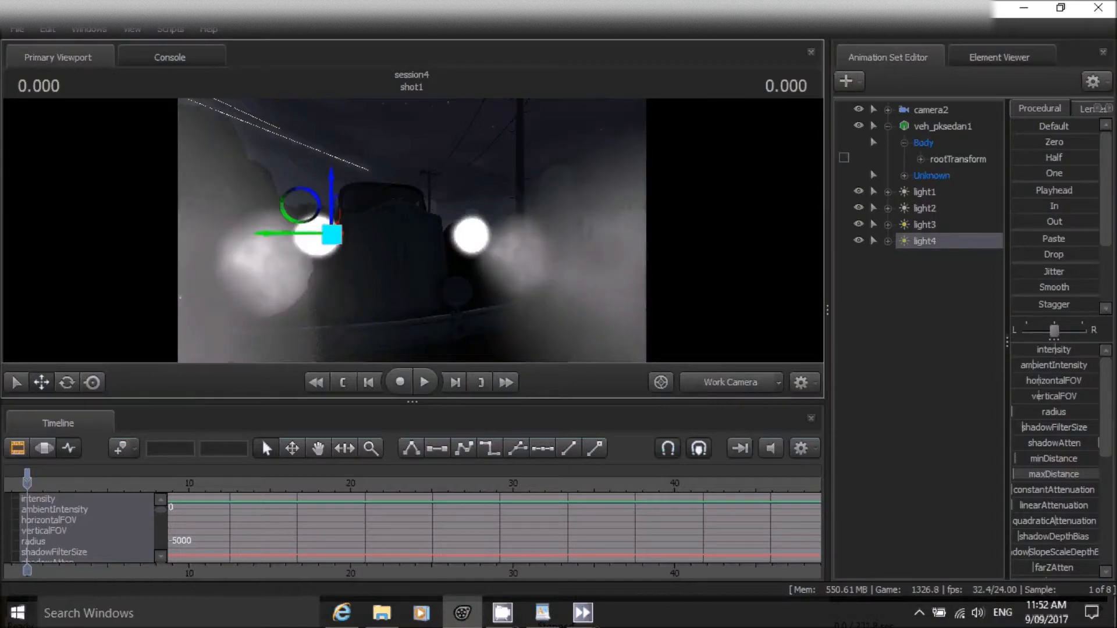
{"action": "left_click_drag", "start_coordinate": [412, 231], "coordinate": [438, 235]}
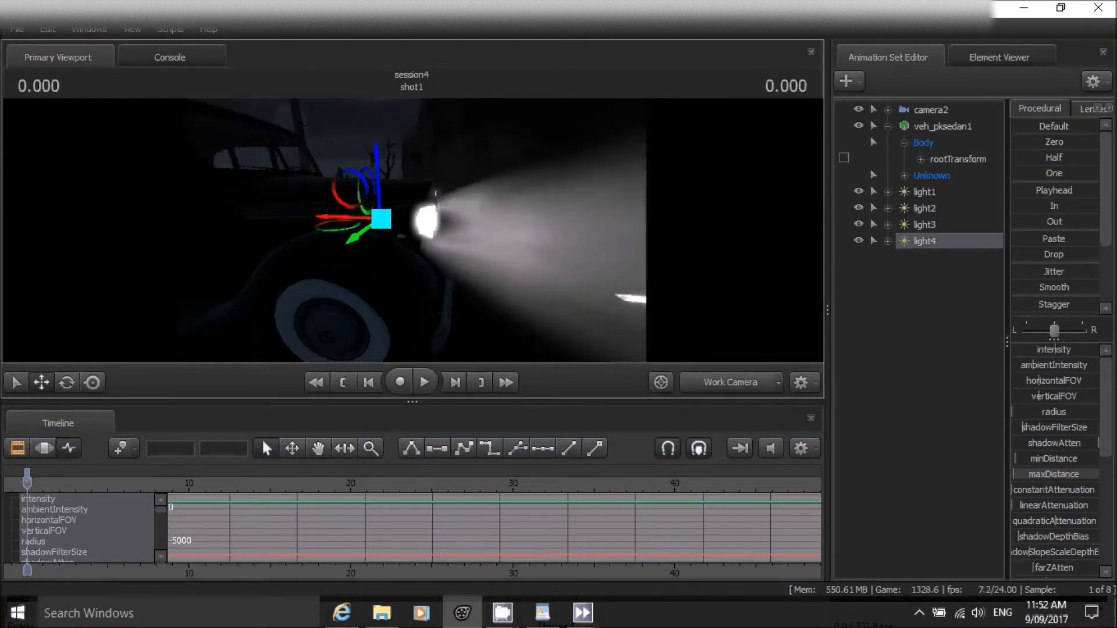
Align light3 with the headlight glow by moving it sideways.
{"action": "left_click", "coordinate": [937, 224]}
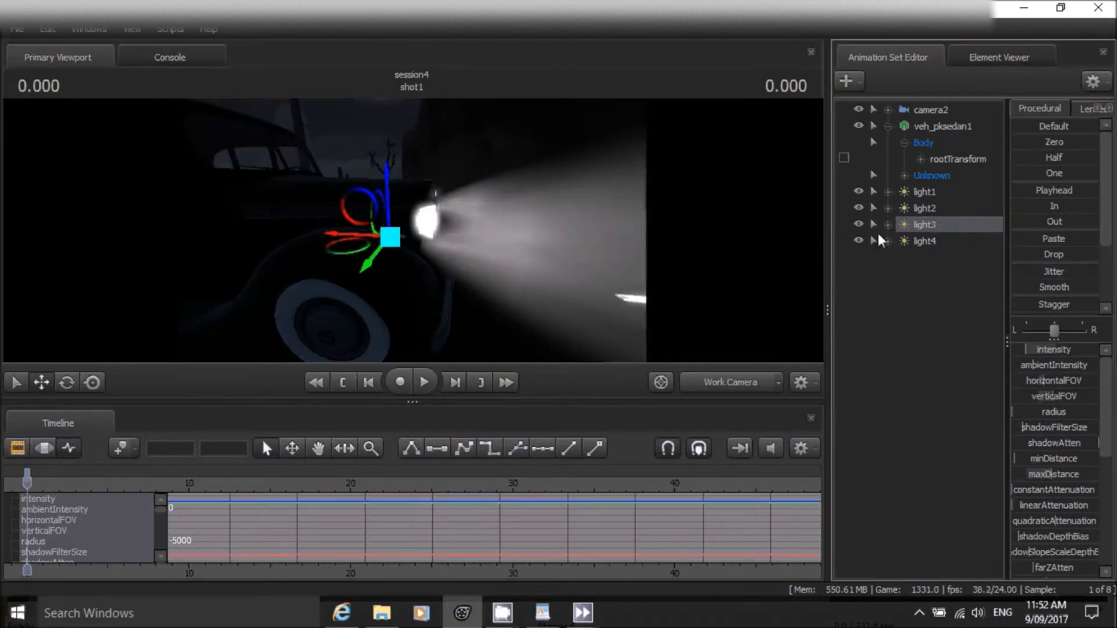
{"action": "mouse_move", "coordinate": [370, 265]}
{"action": "left_mouse_down"}
{"action": "mouse_move", "coordinate": [386, 243]}
{"action": "mouse_move", "coordinate": [375, 250]}
{"action": "left_mouse_up"}
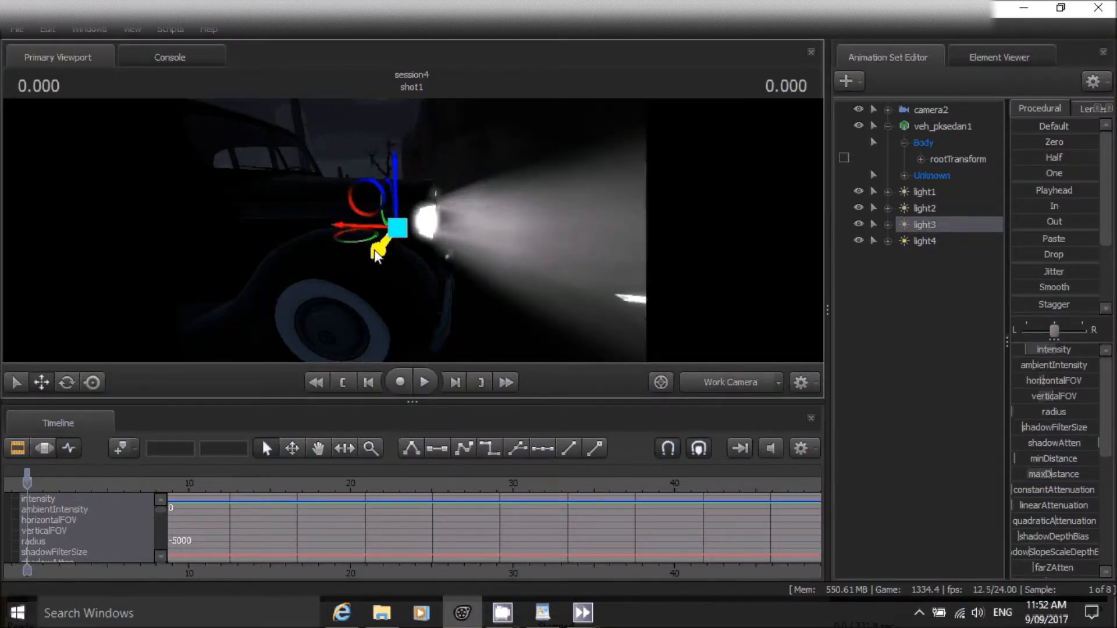
{"action": "left_click_drag", "start_coordinate": [396, 192], "coordinate": [213, 227]}
Rotate light3 slightly so its beam points down the road.
{"action": "left_click", "coordinate": [67, 383]}
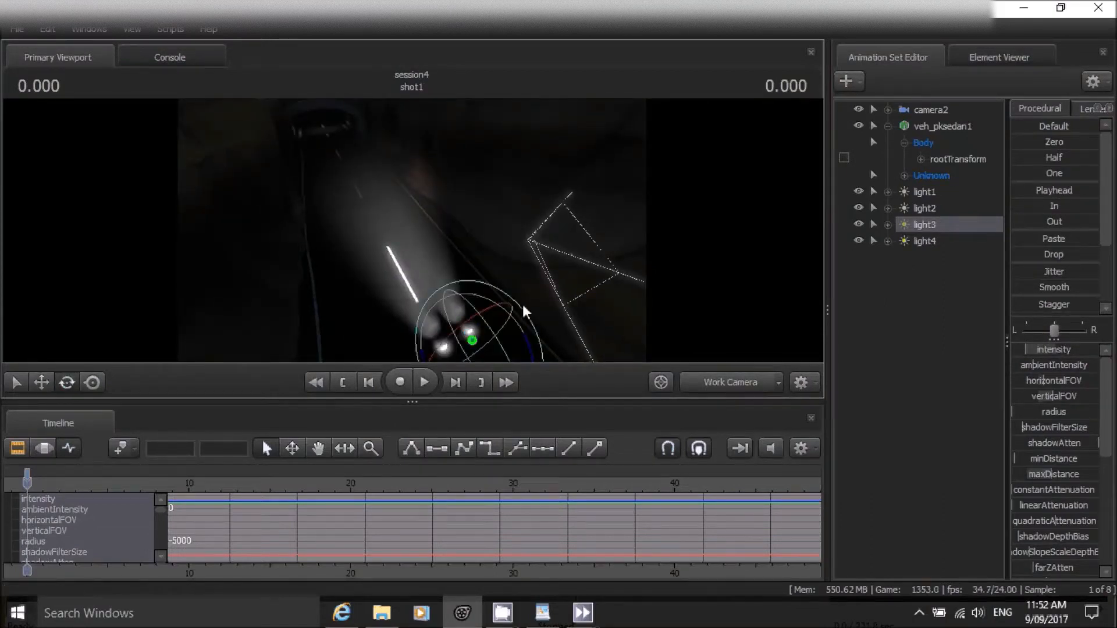
{"action": "left_click_drag", "start_coordinate": [377, 321], "coordinate": [455, 219]}
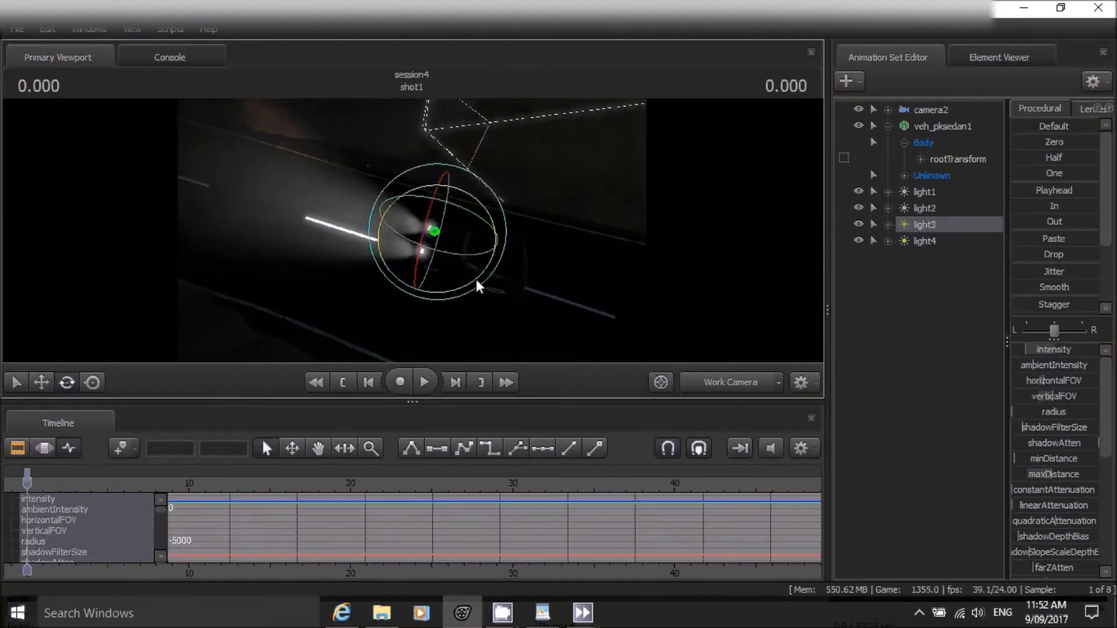
{"action": "left_click_drag", "start_coordinate": [476, 279], "coordinate": [478, 279]}
Rotate light1 slightly to match the other headlight beam, and check both beams from above the road.
{"action": "left_click", "coordinate": [910, 240]}
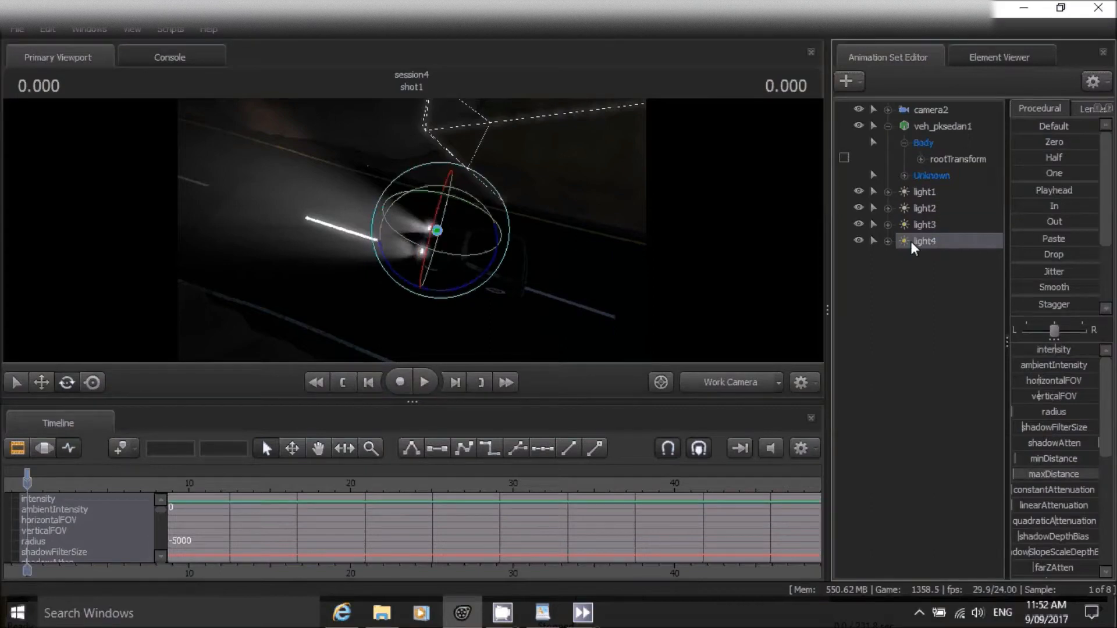
{"action": "left_click", "coordinate": [927, 191]}
{"action": "left_click_drag", "start_coordinate": [466, 305], "coordinate": [410, 352]}
{"action": "left_click_drag", "start_coordinate": [416, 296], "coordinate": [421, 294]}
{"action": "right_click", "coordinate": [421, 295]}
{"action": "left_click", "coordinate": [343, 236]}
{"action": "left_click_drag", "start_coordinate": [382, 204], "coordinate": [344, 146]}
{"action": "right_click", "coordinate": [588, 162]}
{"action": "left_click", "coordinate": [400, 214]}
{"action": "left_click_drag", "start_coordinate": [399, 214], "coordinate": [413, 231]}
{"action": "key", "text": "s"}
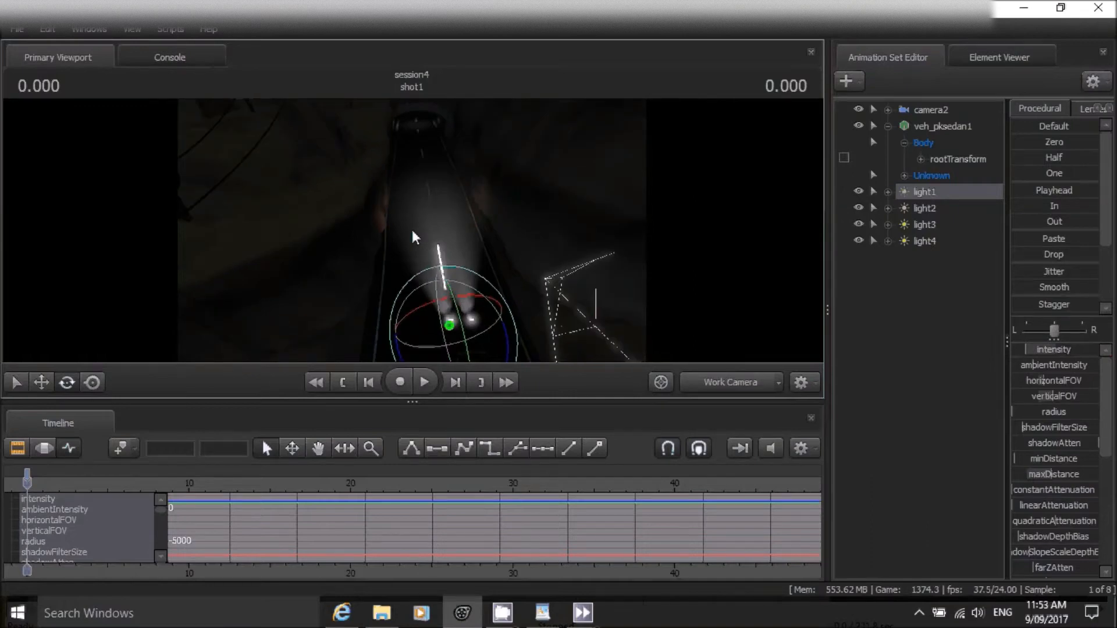
Hide light1, light2, light3 and light4 and bring the rear of the sedan into view.
{"action": "key", "text": "s"}
{"action": "mouse_move", "coordinate": [413, 233]}
{"action": "left_mouse_down"}
{"action": "mouse_move", "coordinate": [428, 253]}
{"action": "mouse_move", "coordinate": [404, 237]}
{"action": "mouse_move", "coordinate": [412, 231]}
{"action": "left_mouse_up"}
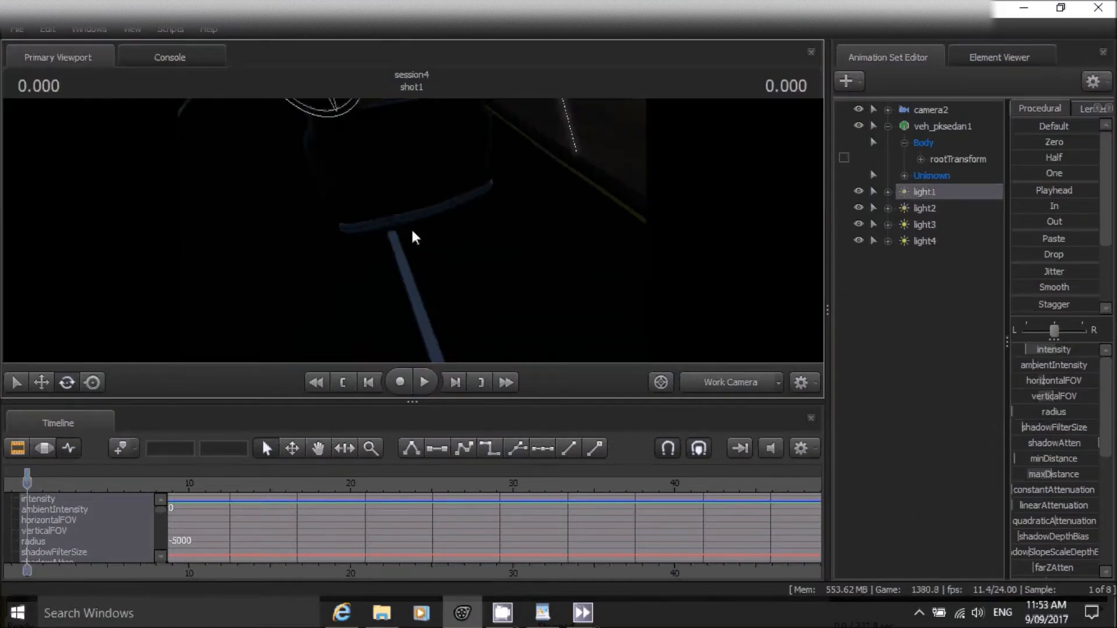
{"action": "left_click", "coordinate": [895, 264]}
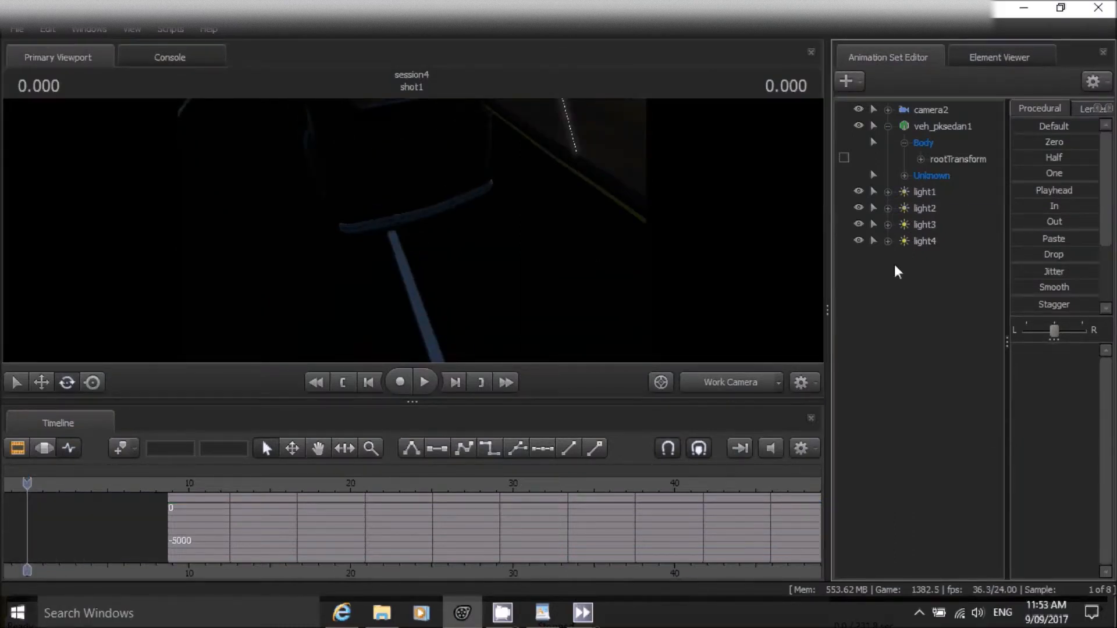
{"action": "left_click", "coordinate": [858, 224]}
{"action": "left_click", "coordinate": [859, 208]}
{"action": "left_click", "coordinate": [861, 190]}
{"action": "left_click_drag", "start_coordinate": [582, 227], "coordinate": [553, 215]}
{"action": "mouse_move", "coordinate": [412, 231]}
{"action": "left_mouse_down"}
{"action": "mouse_move", "coordinate": [412, 209]}
{"action": "mouse_move", "coordinate": [409, 232]}
{"action": "left_mouse_up"}
{"action": "key", "text": "a"}
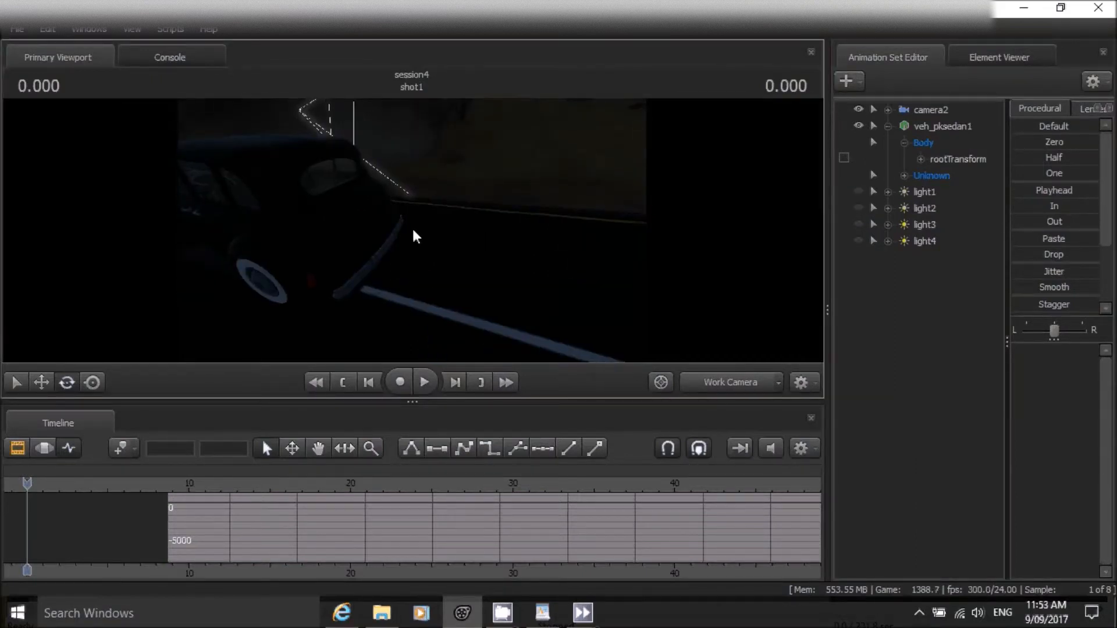
Create a new light (light5), steer it to the rear corner of the sedan while looking through it, and return to the work camera.
{"action": "left_click", "coordinate": [860, 81]}
{"action": "left_click", "coordinate": [899, 117]}
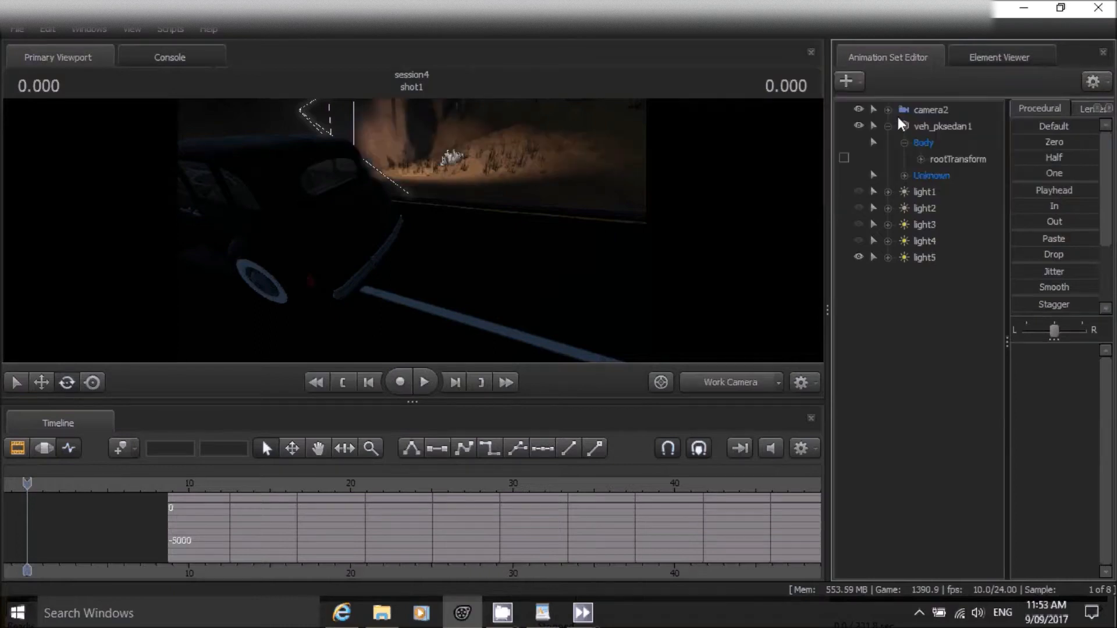
{"action": "left_click", "coordinate": [922, 258]}
{"action": "left_click_drag", "start_coordinate": [709, 256], "coordinate": [617, 247]}
{"action": "left_click_drag", "start_coordinate": [616, 247], "coordinate": [412, 231]}
{"action": "key", "text": "w"}
{"action": "key", "text": "a"}
{"action": "key", "text": "w"}
{"action": "key", "text": "w"}
{"action": "left_click", "coordinate": [731, 382]}
{"action": "left_click", "coordinate": [720, 347]}
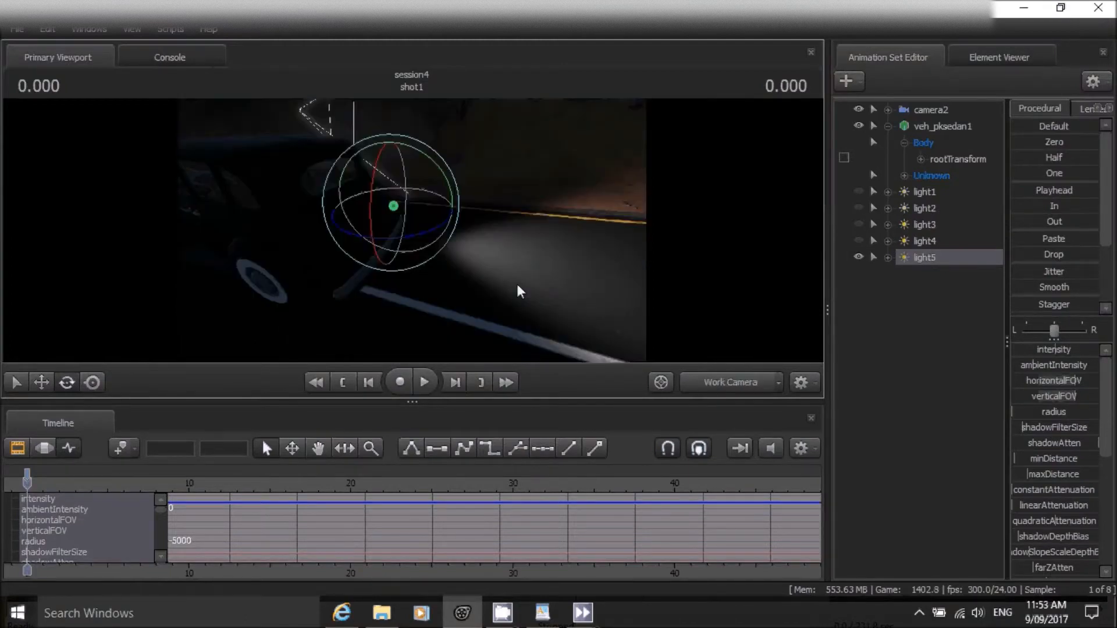
Move light5 along its axes toward the taillight position at the sedan's rear.
{"action": "key", "text": "a"}
{"action": "left_click_drag", "start_coordinate": [392, 237], "coordinate": [494, 237]}
{"action": "left_click", "coordinate": [42, 382]}
{"action": "left_click_drag", "start_coordinate": [403, 243], "coordinate": [413, 216]}
{"action": "left_click_drag", "start_coordinate": [372, 169], "coordinate": [375, 150]}
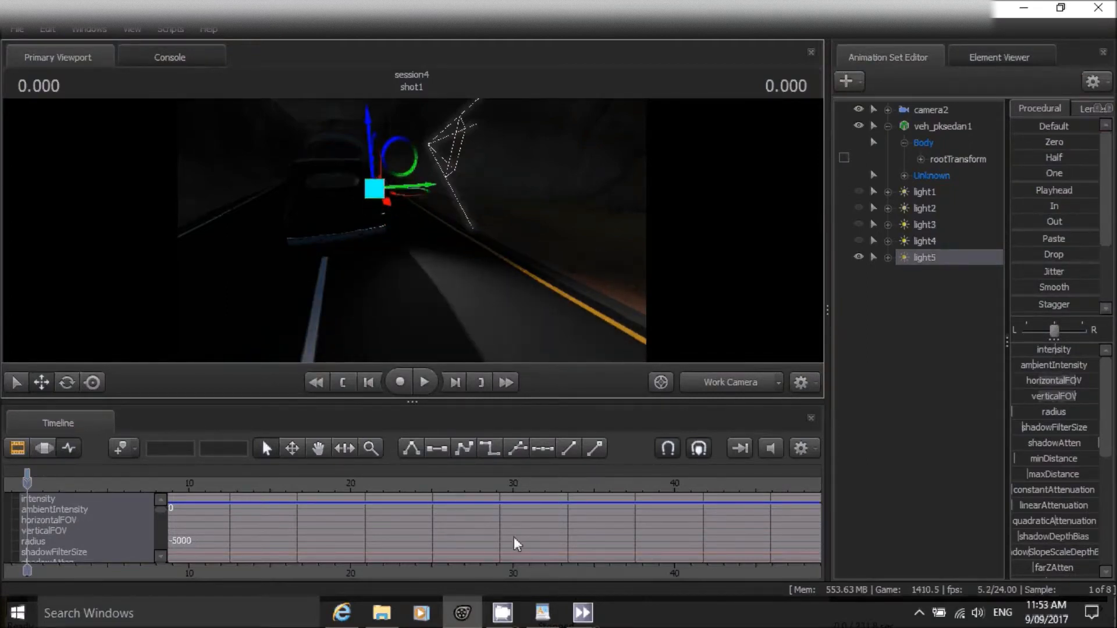
{"action": "left_click", "coordinate": [502, 613]}
{"action": "left_click", "coordinate": [444, 531]}
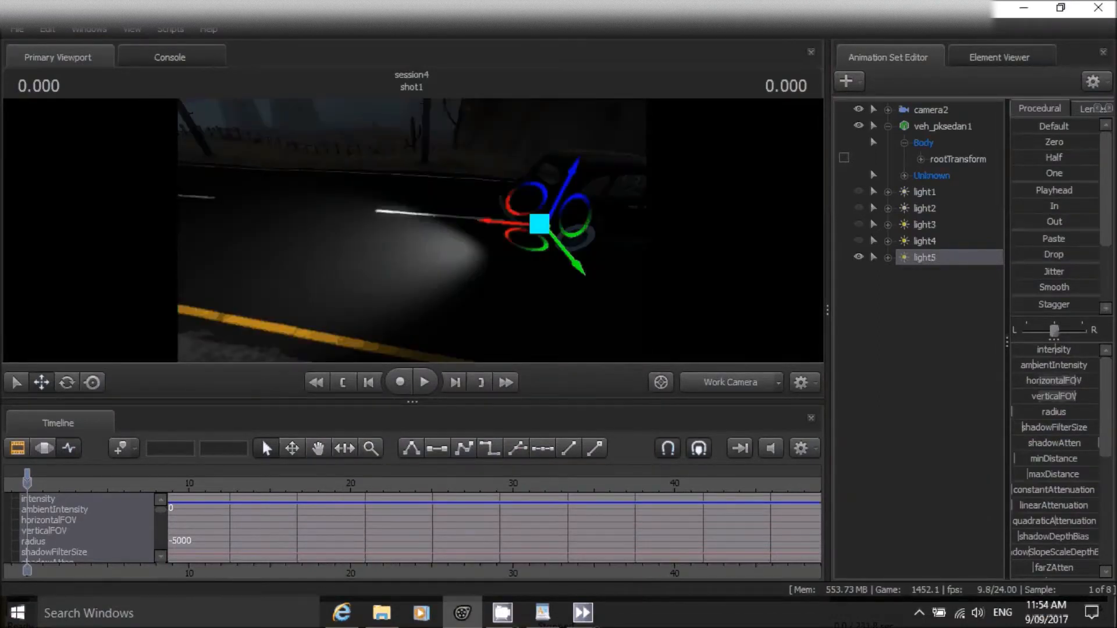
Rotate light5 to adjust the direction of its beam and enable its volumetrics.
{"action": "left_click", "coordinate": [68, 383]}
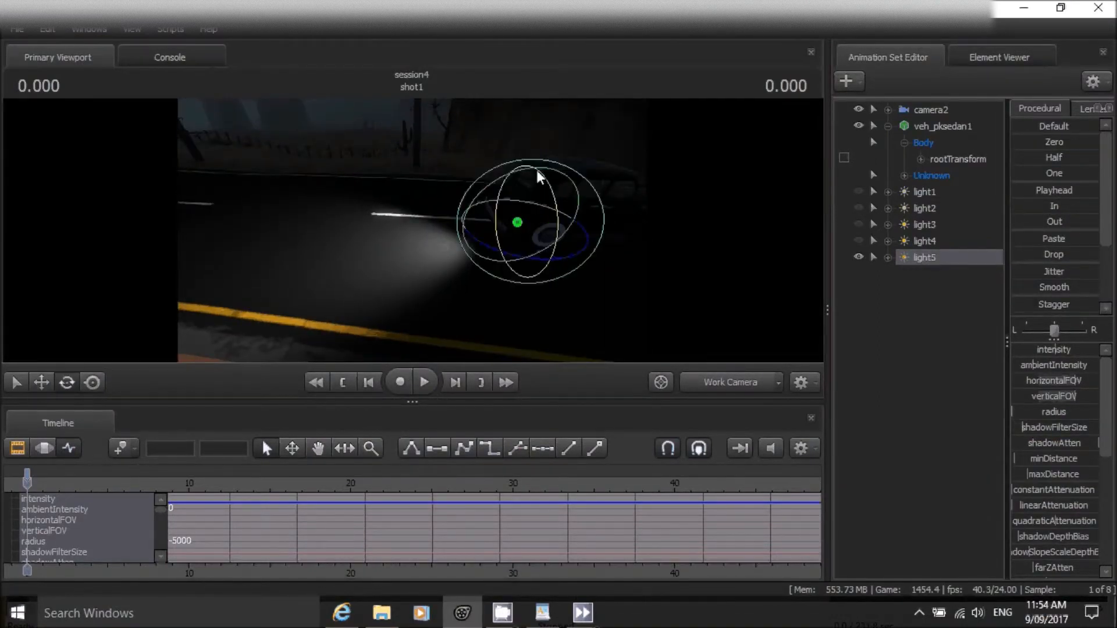
{"action": "left_click_drag", "start_coordinate": [530, 167], "coordinate": [560, 158]}
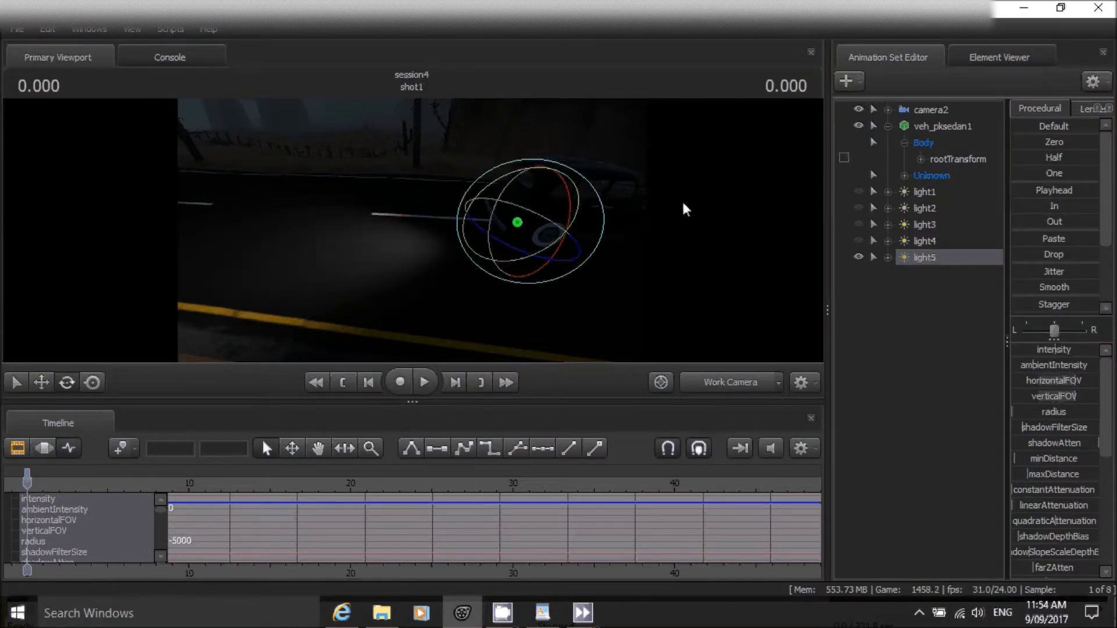
{"action": "left_click_drag", "start_coordinate": [683, 211], "coordinate": [721, 213]}
{"action": "right_click", "coordinate": [938, 258]}
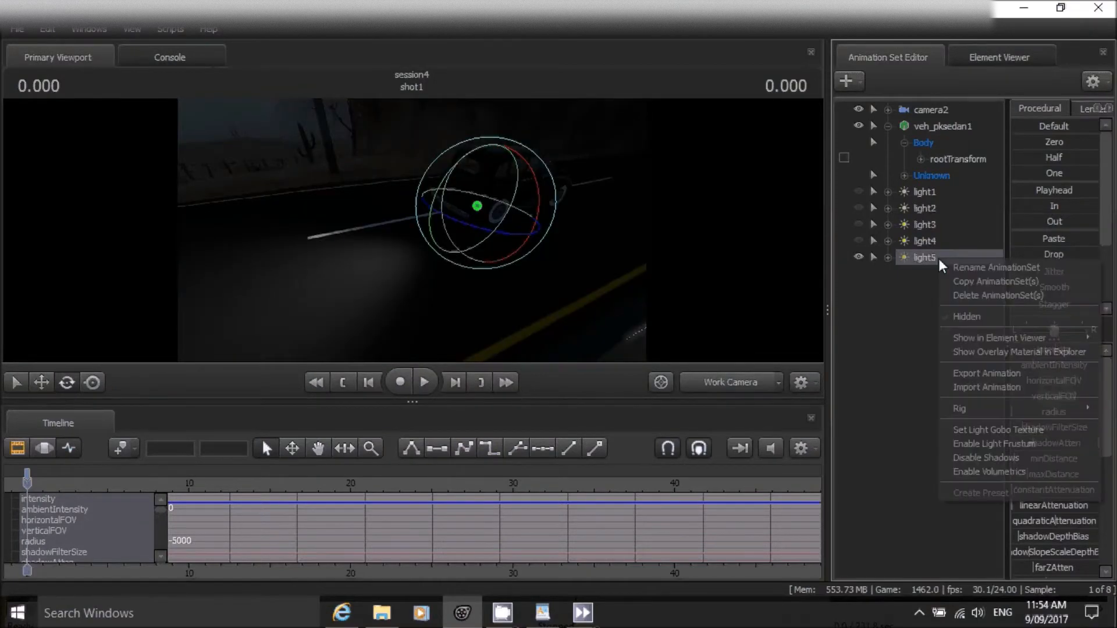
{"action": "left_click", "coordinate": [980, 474]}
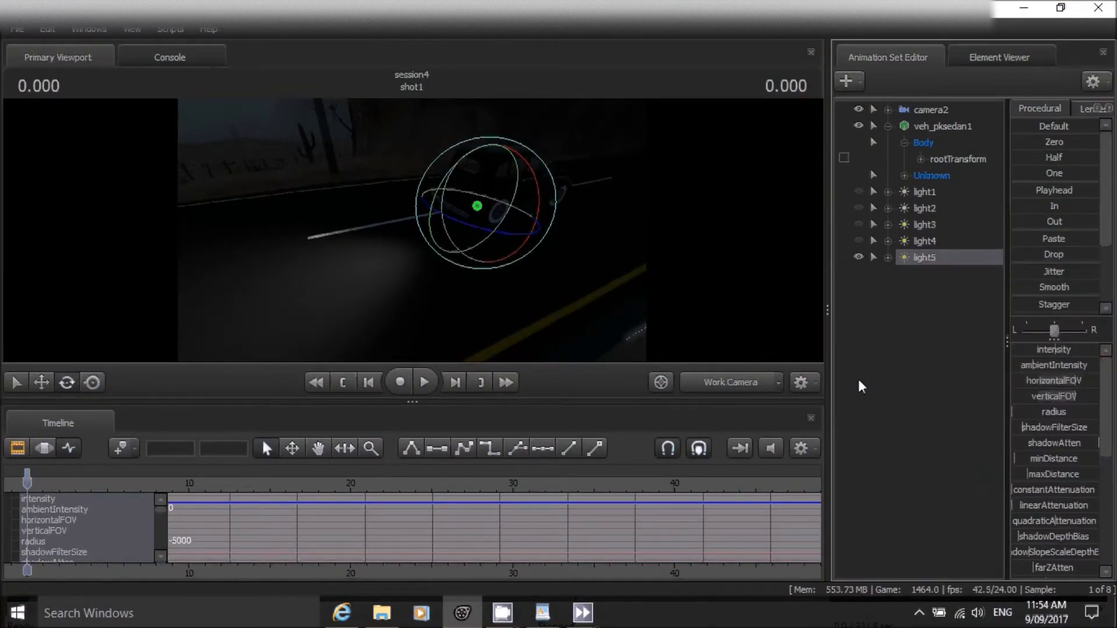
{"action": "left_click_drag", "start_coordinate": [738, 305], "coordinate": [715, 291]}
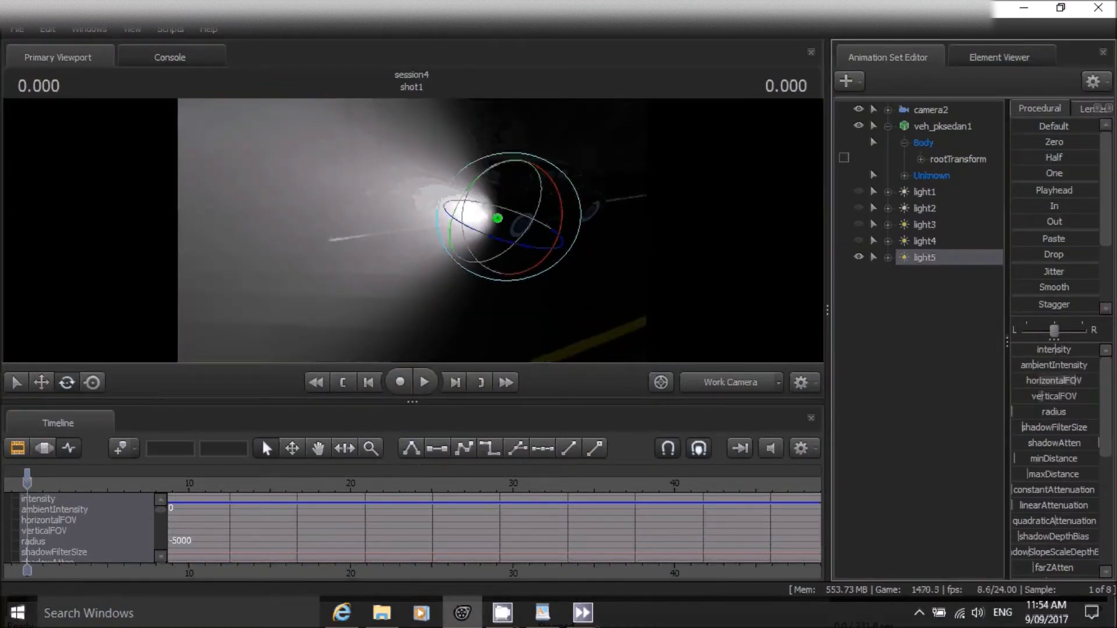
Narrow light5's horizontal field of view, shorten its maxDistance, and remap the maxDistance slider range to a maximum of 600.
{"action": "left_click_drag", "start_coordinate": [1073, 378], "coordinate": [1040, 379]}
{"action": "left_click_drag", "start_coordinate": [1026, 469], "coordinate": [1017, 468]}
{"action": "right_click", "coordinate": [1042, 473]}
{"action": "left_click", "coordinate": [1041, 494]}
{"action": "double_click", "coordinate": [583, 298]}
{"action": "key", "text": "BackSpace"}
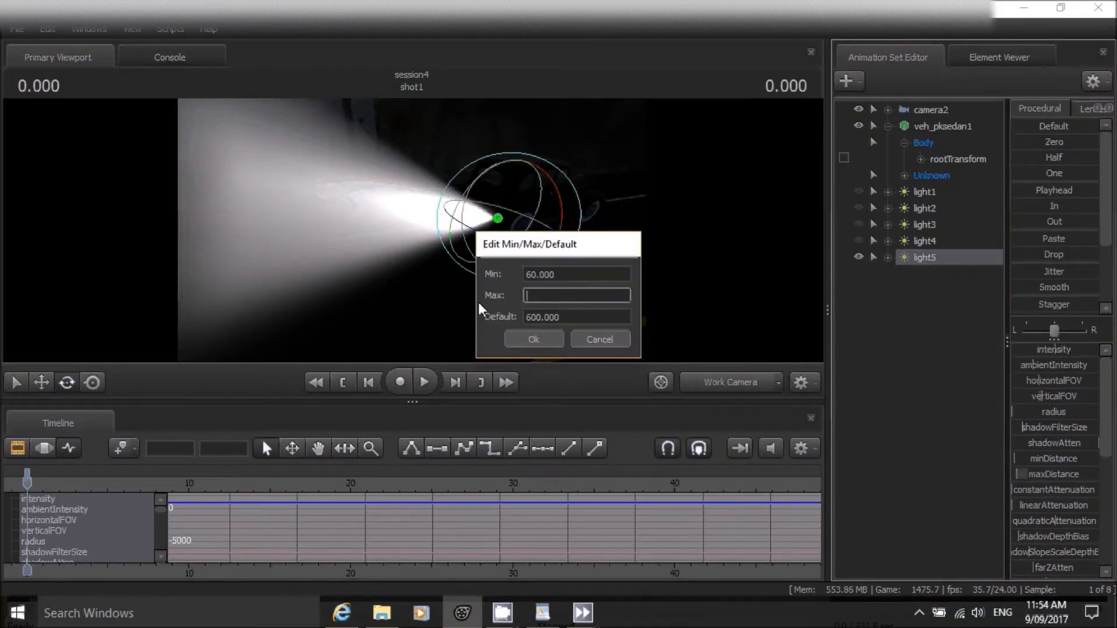
{"action": "type", "text": "6000"}
{"action": "key", "text": "BackSpace"}
{"action": "key", "text": "Return"}
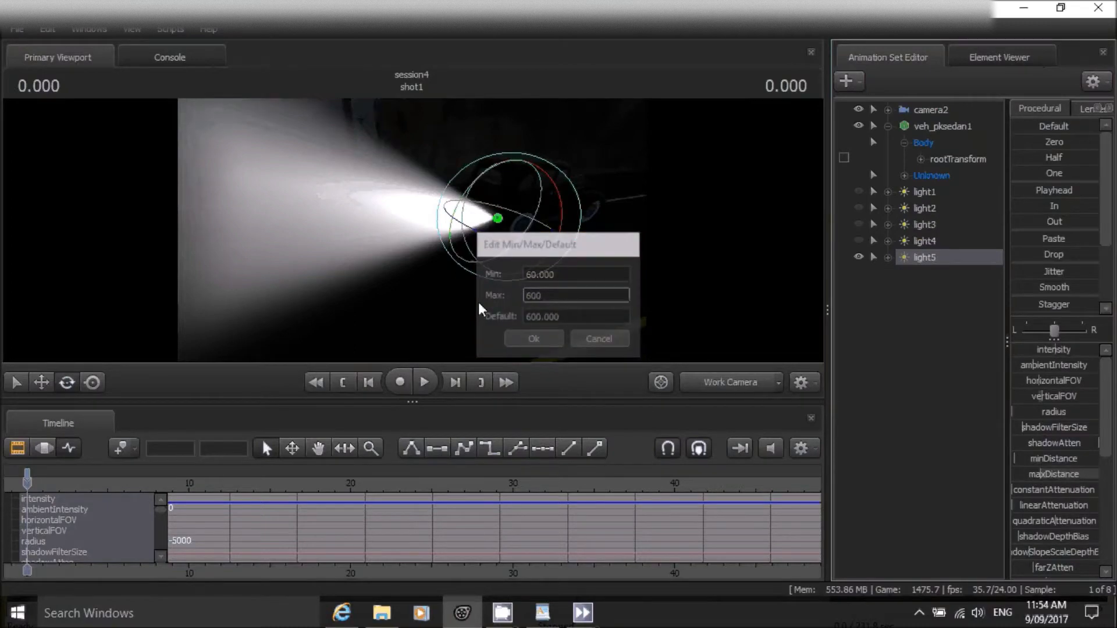
Check the slider ranges of light5's minDistance and maxDistance.
{"action": "right_click", "coordinate": [1054, 458]}
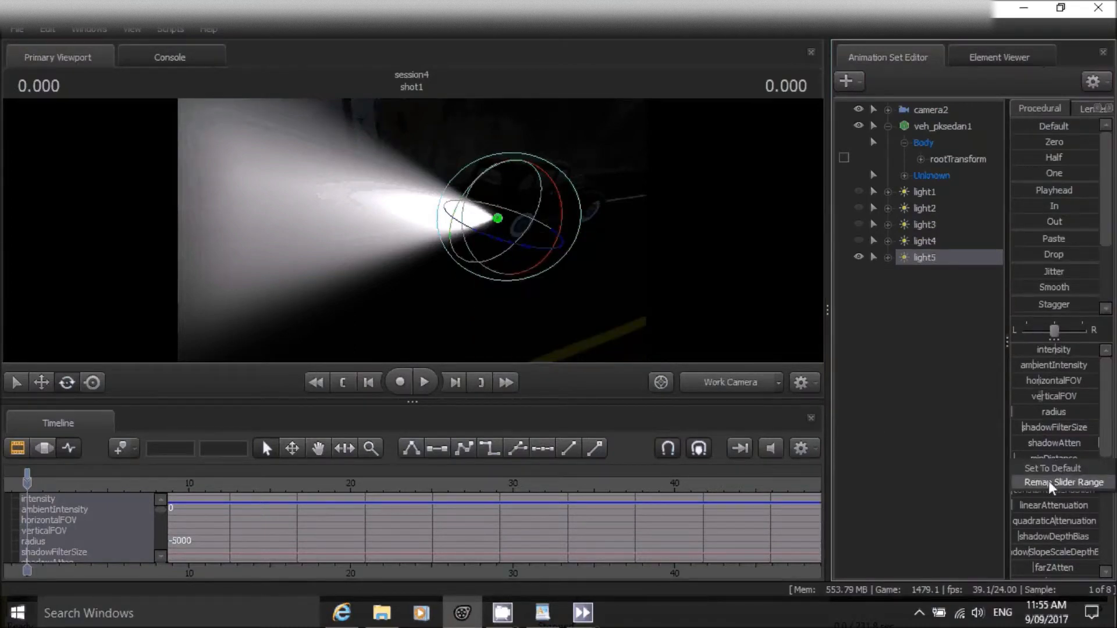
{"action": "left_click", "coordinate": [1049, 481]}
{"action": "left_click", "coordinate": [546, 339]}
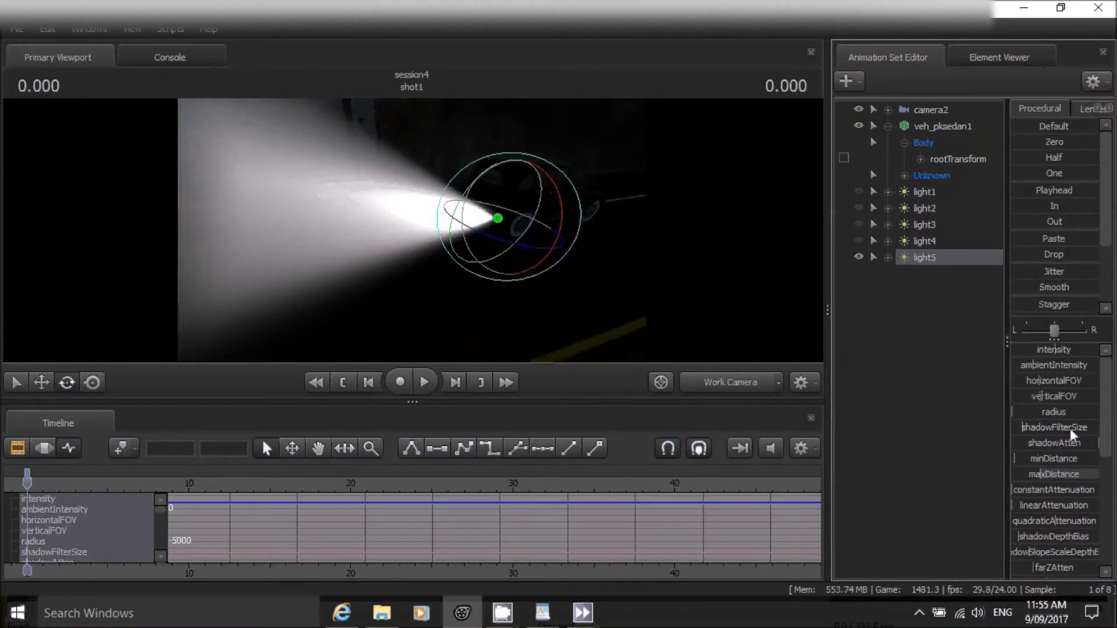
{"action": "right_click", "coordinate": [1056, 472]}
{"action": "left_click", "coordinate": [1053, 494]}
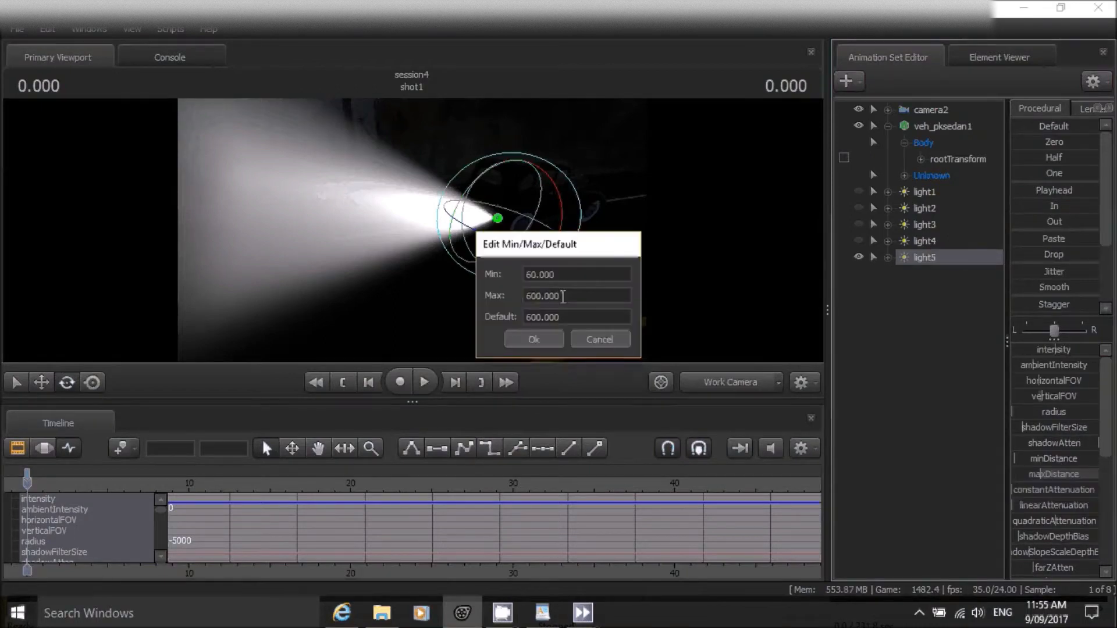
{"action": "key", "text": "Return"}
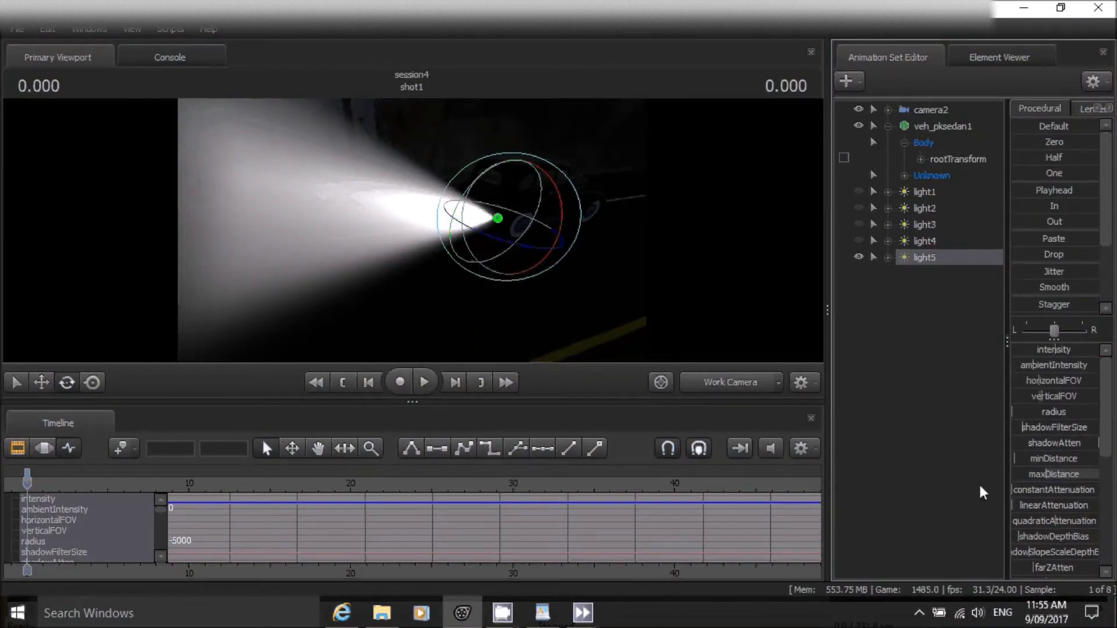
Lower light5's maxDistance until its beam shrinks to a short glow, and inspect it up close at the fender.
{"action": "left_click_drag", "start_coordinate": [1046, 477], "coordinate": [1014, 477]}
{"action": "key", "text": "a"}
{"action": "left_click_drag", "start_coordinate": [413, 233], "coordinate": [383, 224]}
{"action": "key", "text": "w"}
{"action": "key", "text": "d"}
{"action": "key", "text": "w"}
{"action": "key", "text": "s"}
{"action": "mouse_move", "coordinate": [525, 261]}
{"action": "left_mouse_down"}
{"action": "mouse_move", "coordinate": [500, 268]}
{"action": "mouse_move", "coordinate": [525, 261]}
{"action": "left_mouse_up"}
{"action": "key", "text": "w"}
{"action": "key", "text": "s"}
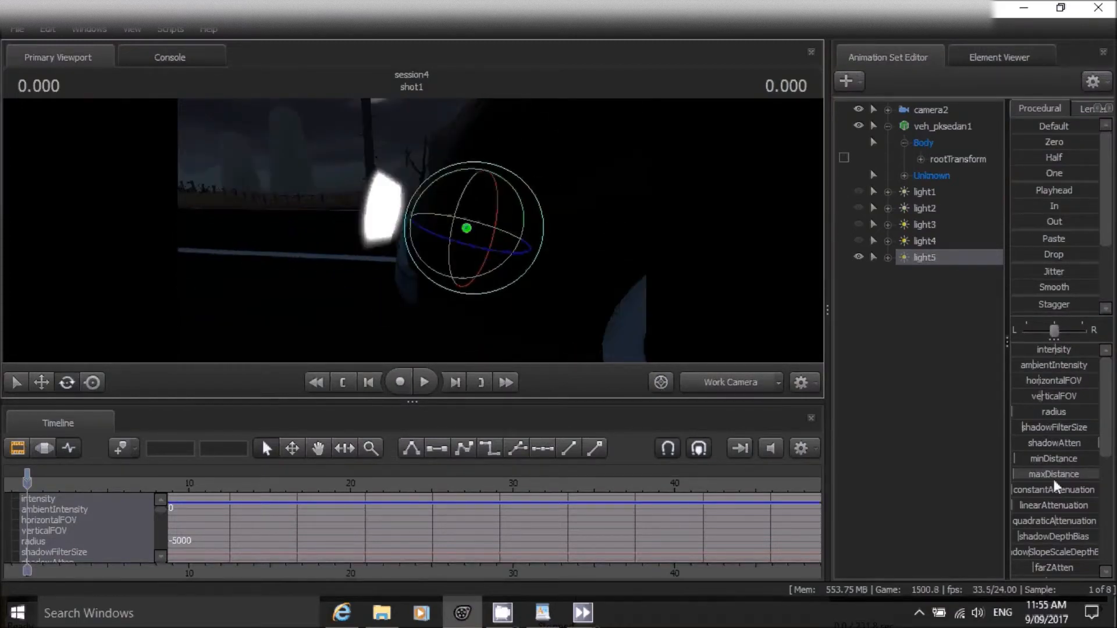
Move light5 back and sideways so its glow lies closer to the rear fender's taillight.
{"action": "left_click", "coordinate": [45, 385]}
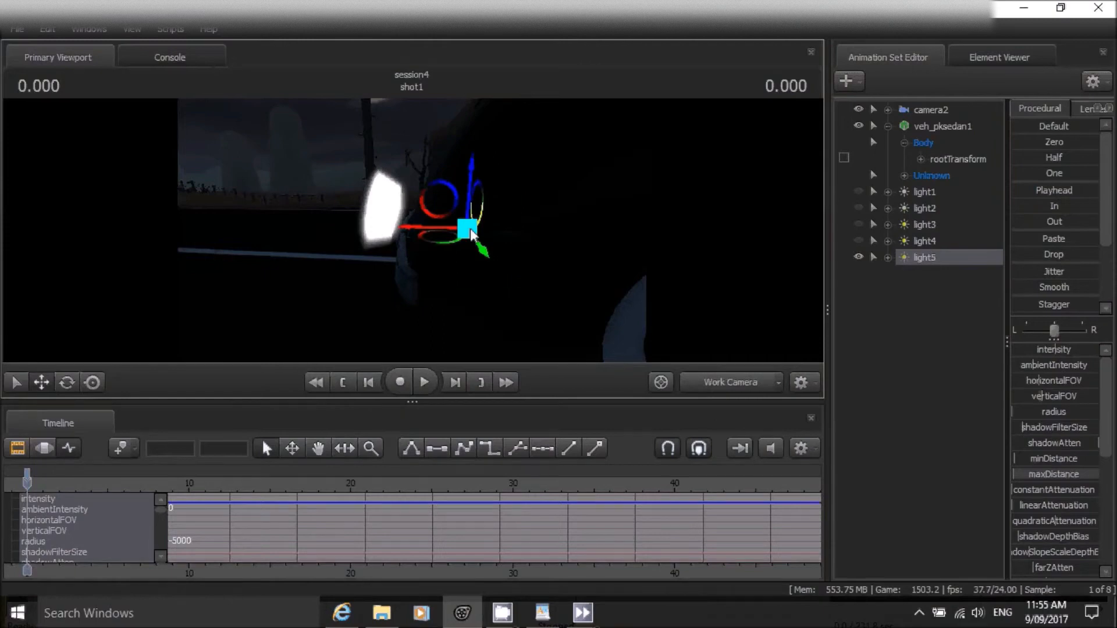
{"action": "left_click_drag", "start_coordinate": [448, 203], "coordinate": [537, 239]}
{"action": "left_click_drag", "start_coordinate": [411, 226], "coordinate": [448, 227]}
{"action": "key", "text": "w"}
{"action": "key", "text": "s"}
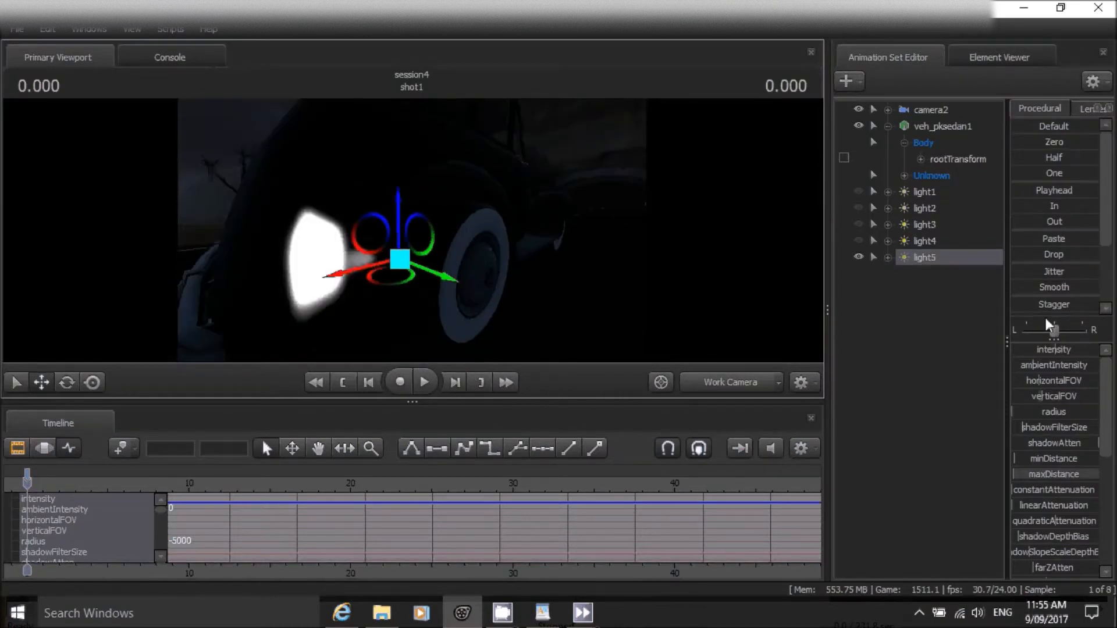
Narrow light5's horizontal and vertical fields of view, fine-tune minDistance to leave a small round glow, and shift it onto the taillight.
{"action": "mouse_move", "coordinate": [1042, 395]}
{"action": "left_mouse_down"}
{"action": "mouse_move", "coordinate": [1016, 395]}
{"action": "mouse_move", "coordinate": [1032, 380]}
{"action": "mouse_move", "coordinate": [1018, 380]}
{"action": "left_mouse_up"}
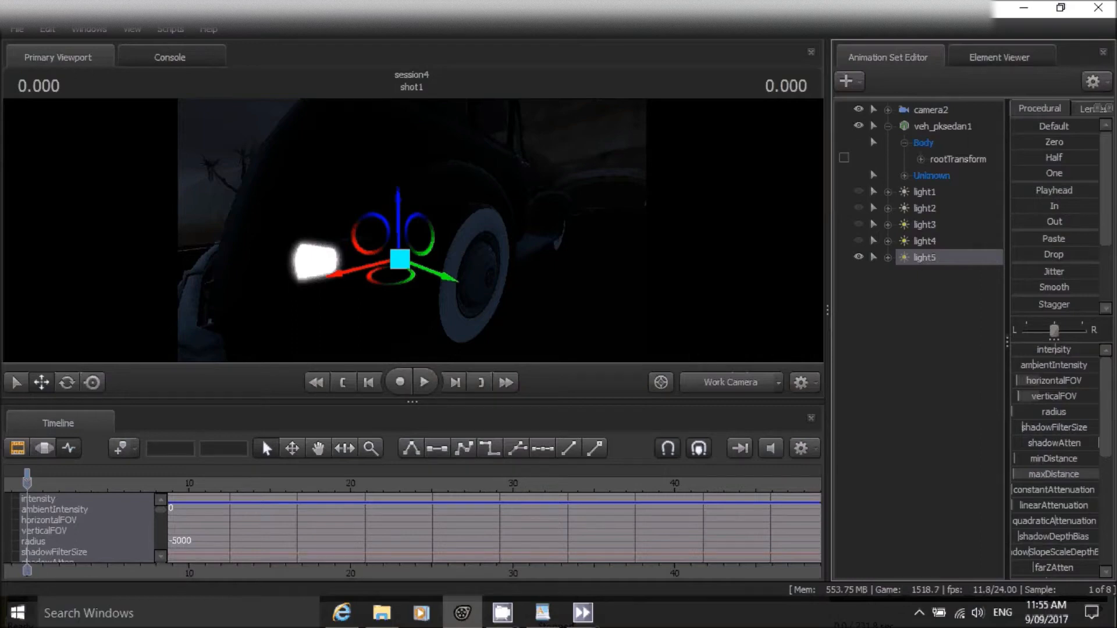
{"action": "left_click_drag", "start_coordinate": [1018, 460], "coordinate": [1020, 459]}
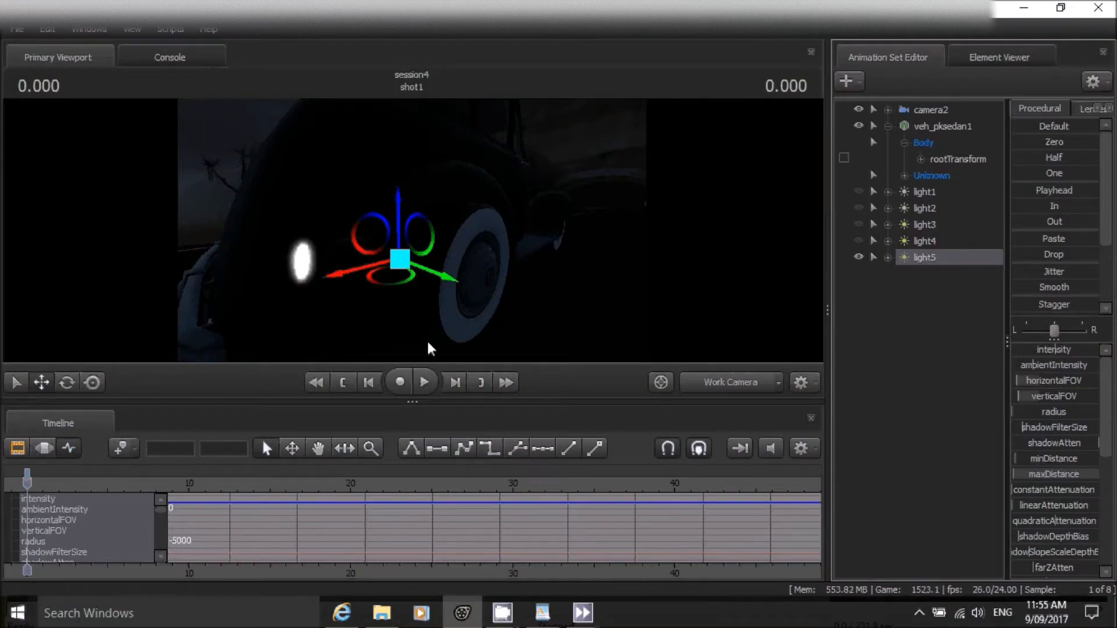
{"action": "mouse_move", "coordinate": [358, 275]}
{"action": "left_mouse_down"}
{"action": "mouse_move", "coordinate": [395, 264]}
{"action": "mouse_move", "coordinate": [365, 281]}
{"action": "left_mouse_up"}
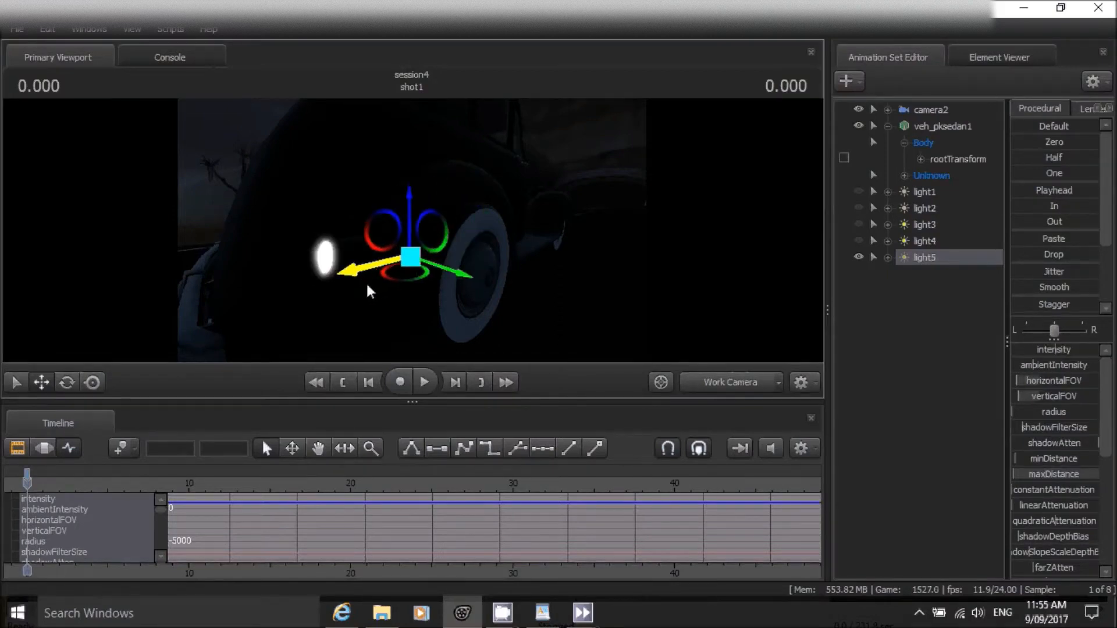
{"action": "mouse_move", "coordinate": [582, 223]}
{"action": "left_mouse_down"}
{"action": "mouse_move", "coordinate": [564, 223]}
{"action": "mouse_move", "coordinate": [575, 220]}
{"action": "left_mouse_up"}
{"action": "left_click_drag", "start_coordinate": [472, 295], "coordinate": [412, 229]}
{"action": "right_click", "coordinate": [518, 298]}
{"action": "right_click", "coordinate": [411, 229]}
{"action": "left_click_drag", "start_coordinate": [483, 231], "coordinate": [428, 230]}
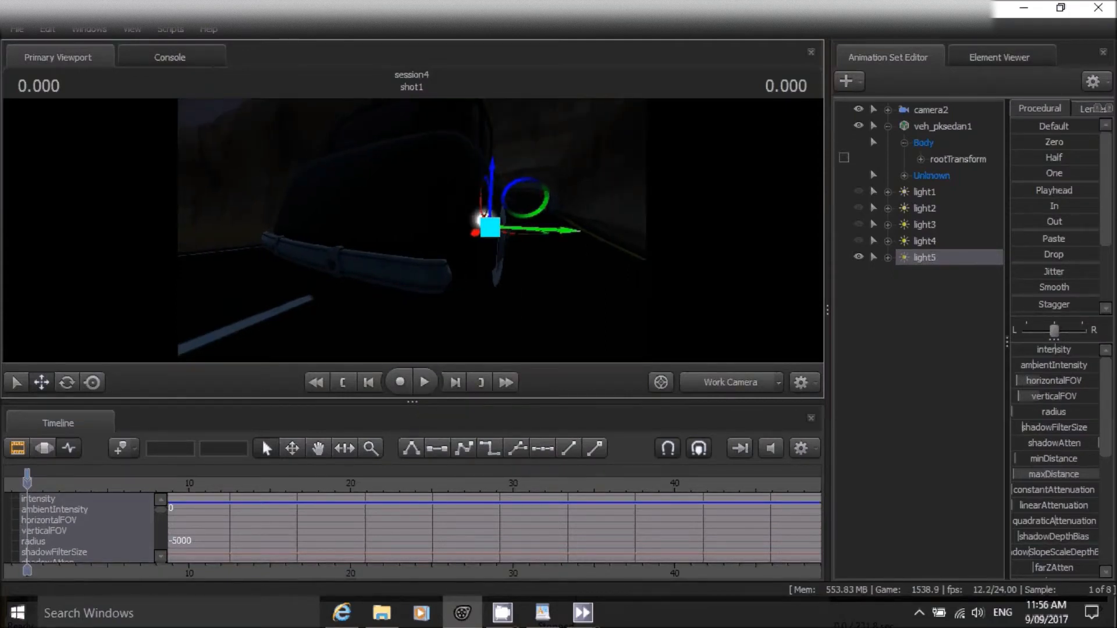
Turn light5 red by lowering color_green and color_blue to their minimum, and view it from behind the car.
{"action": "scroll", "coordinate": [1080, 383], "scroll_direction": "down", "scroll_amount": 5}
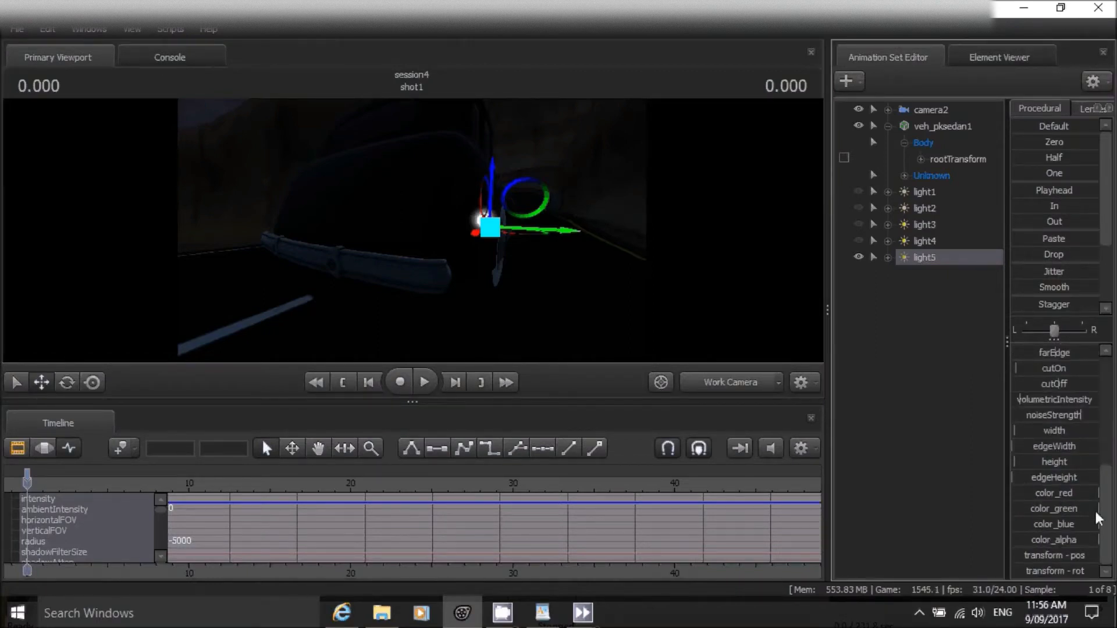
{"action": "left_click_drag", "start_coordinate": [1095, 511], "coordinate": [987, 519]}
{"action": "left_click_drag", "start_coordinate": [1097, 524], "coordinate": [1012, 526]}
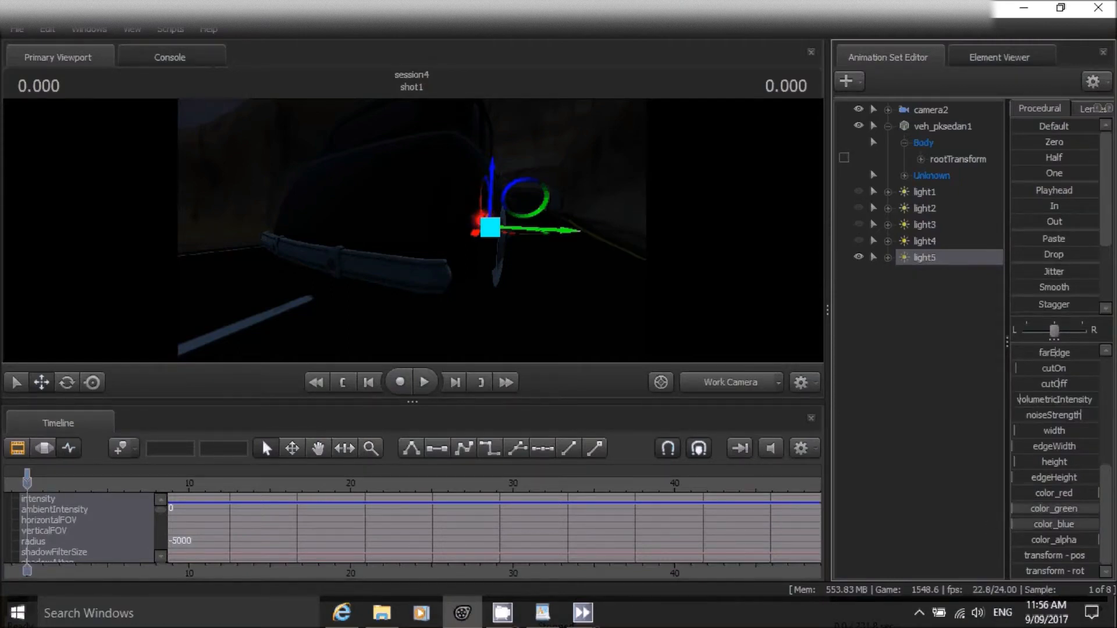
{"action": "mouse_move", "coordinate": [658, 290]}
{"action": "left_mouse_down"}
{"action": "mouse_move", "coordinate": [719, 288]}
{"action": "mouse_move", "coordinate": [631, 285]}
{"action": "mouse_move", "coordinate": [674, 285]}
{"action": "left_mouse_up"}
{"action": "key", "text": "d"}
{"action": "key", "text": "a"}
{"action": "left_click_drag", "start_coordinate": [412, 230], "coordinate": [424, 226]}
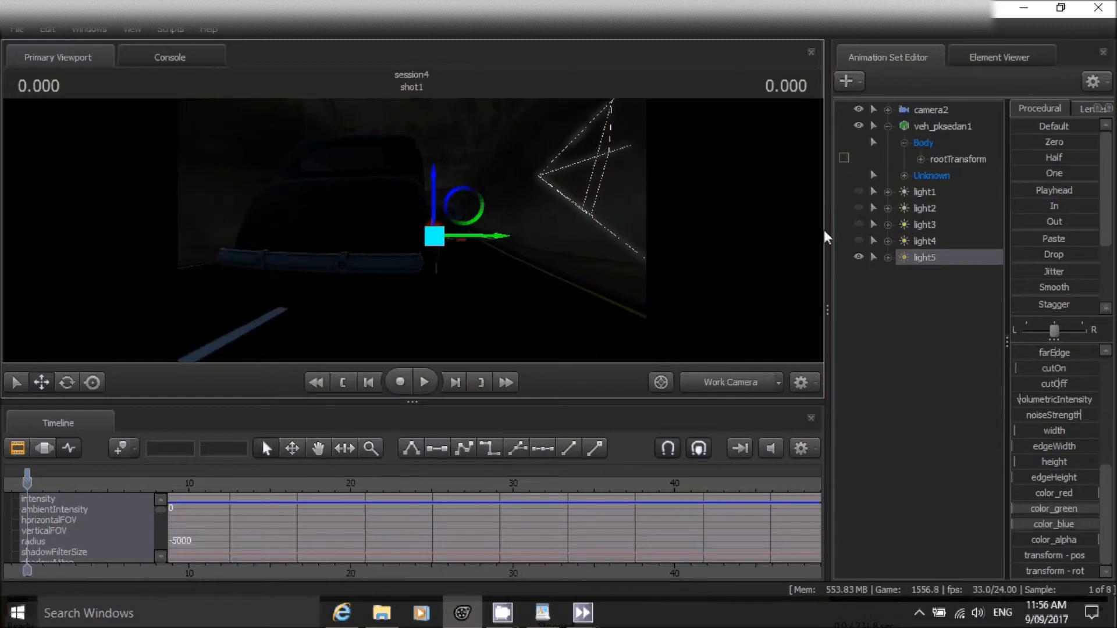
Duplicate light5 by copying its animation set and pasting it into the scene.
{"action": "right_click", "coordinate": [915, 259]}
{"action": "left_click", "coordinate": [934, 280]}
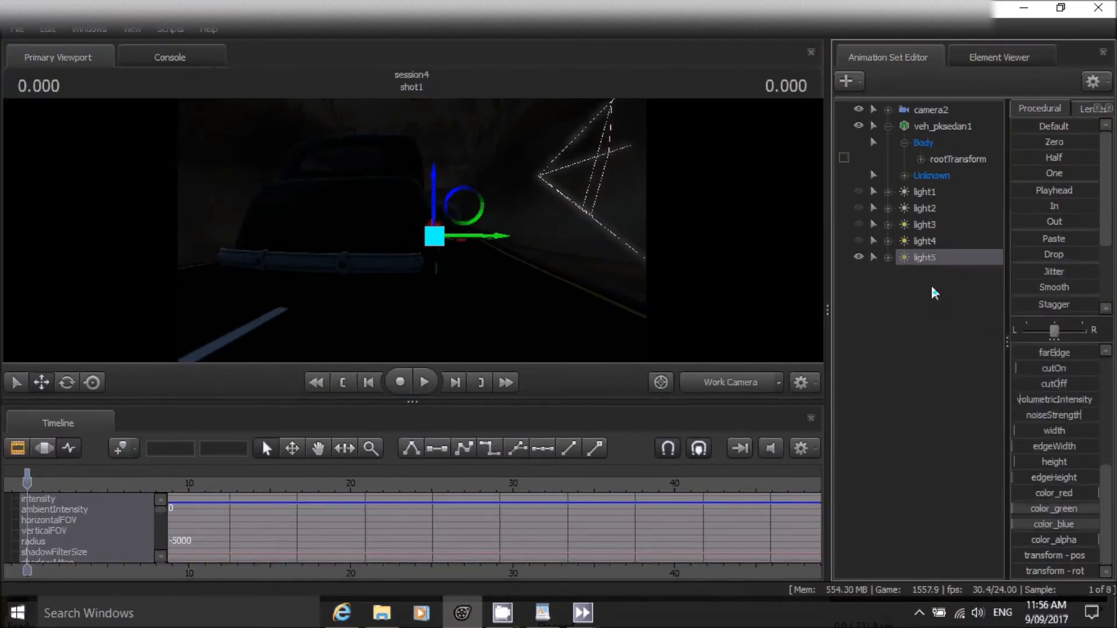
{"action": "right_click", "coordinate": [932, 288]}
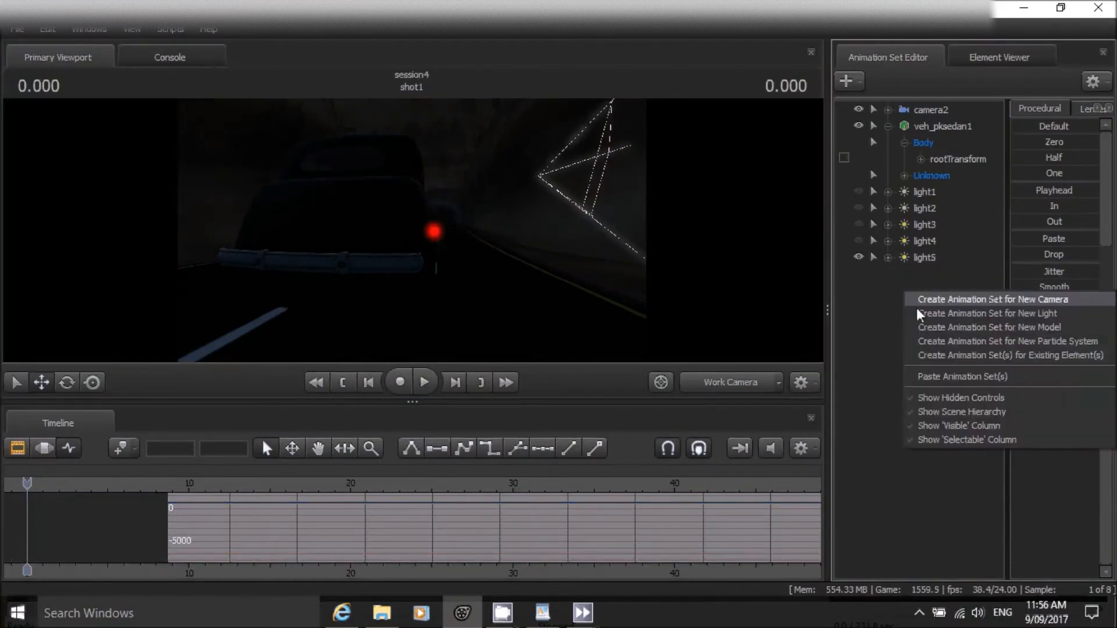
{"action": "left_click", "coordinate": [963, 375]}
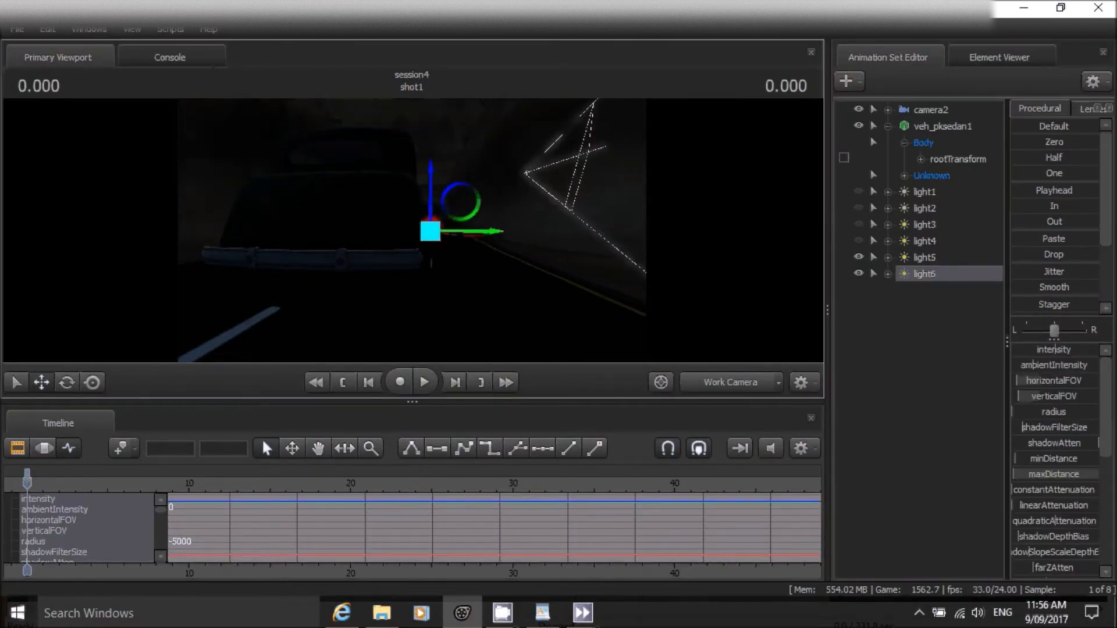
Move light6 sideways across the car's rear to the opposite taillight.
{"action": "left_click_drag", "start_coordinate": [607, 296], "coordinate": [608, 295]}
{"action": "key", "text": "a"}
{"action": "left_click_drag", "start_coordinate": [577, 231], "coordinate": [378, 234]}
{"action": "left_click_drag", "start_coordinate": [379, 285], "coordinate": [466, 285]}
{"action": "key", "text": "a"}
{"action": "left_click_drag", "start_coordinate": [421, 233], "coordinate": [442, 243]}
{"action": "key", "text": "w"}
{"action": "key", "text": "s"}
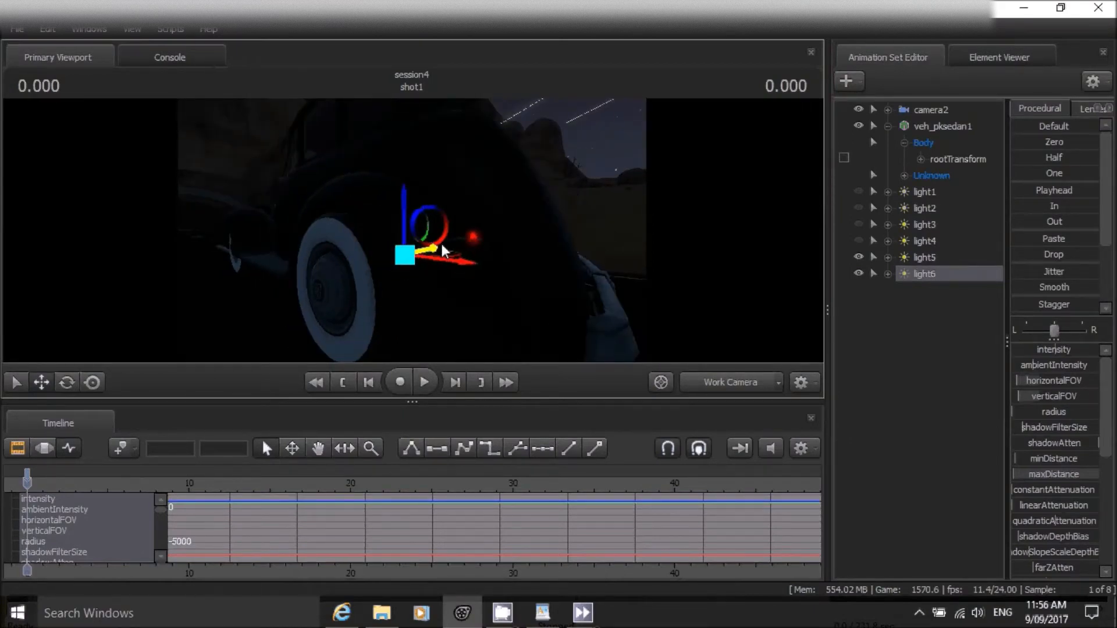
Fine-tune light6's height and depth so its red glow sits on the taillight.
{"action": "left_click_drag", "start_coordinate": [406, 210], "coordinate": [406, 225]}
{"action": "left_click_drag", "start_coordinate": [441, 270], "coordinate": [454, 274]}
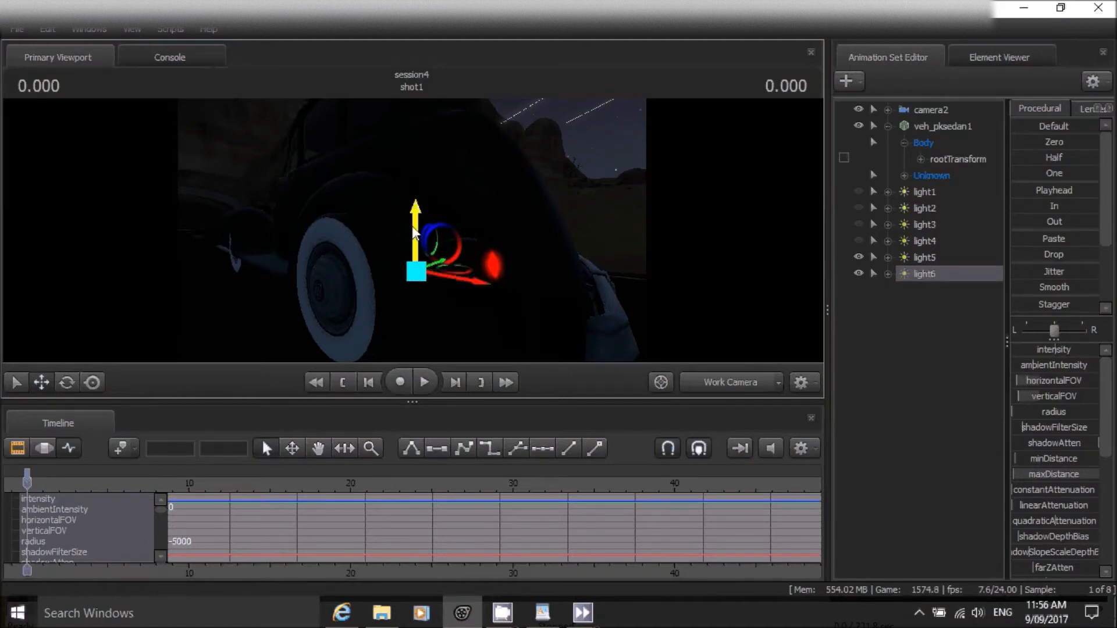
{"action": "left_click_drag", "start_coordinate": [413, 227], "coordinate": [414, 216]}
{"action": "left_click_drag", "start_coordinate": [562, 222], "coordinate": [378, 219]}
Rotate light6 slightly to fit its taillight and compare both red glows from behind the car.
{"action": "left_click", "coordinate": [67, 382]}
{"action": "left_click_drag", "start_coordinate": [481, 221], "coordinate": [512, 219]}
{"action": "key", "text": "s"}
{"action": "mouse_move", "coordinate": [412, 227]}
{"action": "left_mouse_down"}
{"action": "mouse_move", "coordinate": [410, 244]}
{"action": "mouse_move", "coordinate": [403, 208]}
{"action": "mouse_move", "coordinate": [430, 242]}
{"action": "mouse_move", "coordinate": [405, 229]}
{"action": "left_mouse_up"}
{"action": "key", "text": "s"}
{"action": "key", "text": "a"}
{"action": "key", "text": "w"}
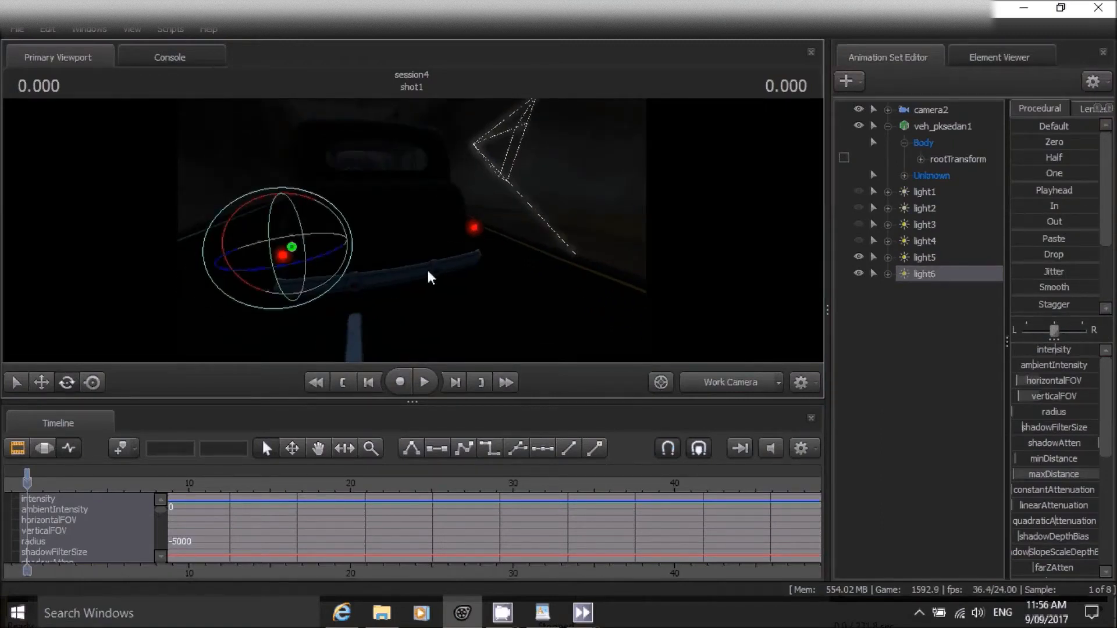
Duplicate light6 by copying and pasting its animation set, and move the copy inward in front of the nearer rear bumper bracket.
{"action": "right_click", "coordinate": [925, 277]}
{"action": "left_click", "coordinate": [937, 294]}
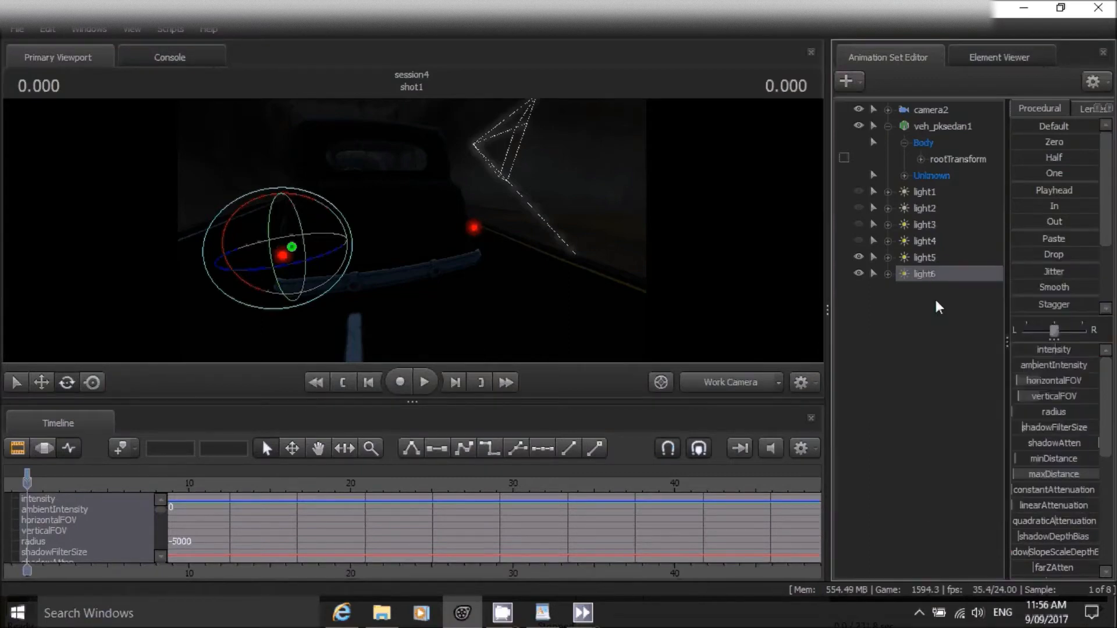
{"action": "right_click", "coordinate": [907, 302]}
{"action": "left_click", "coordinate": [958, 388]}
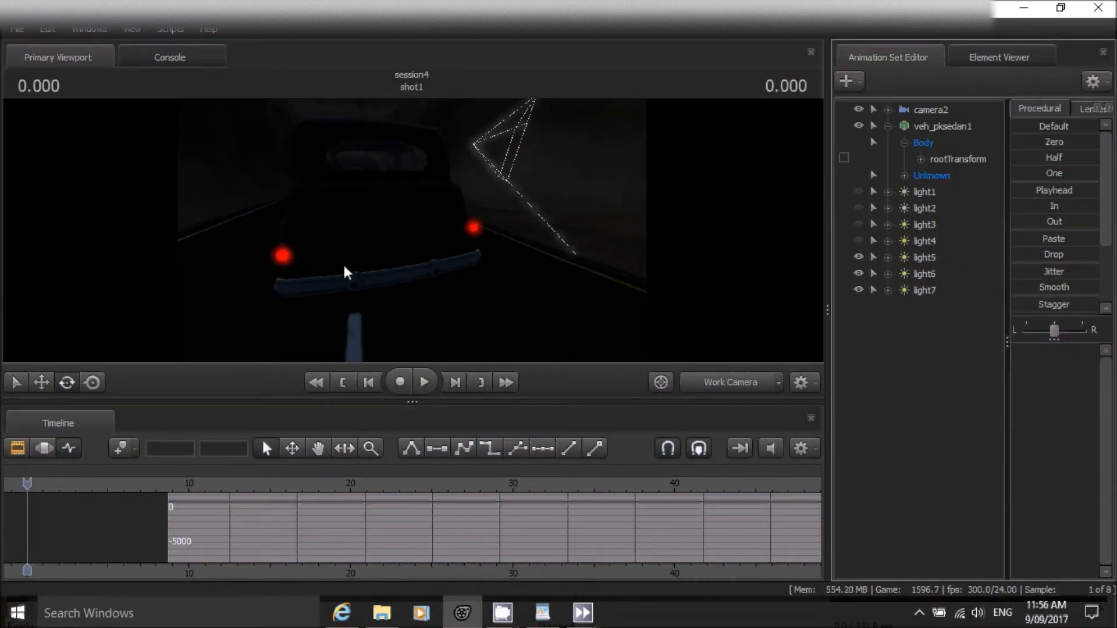
{"action": "left_click", "coordinate": [922, 289]}
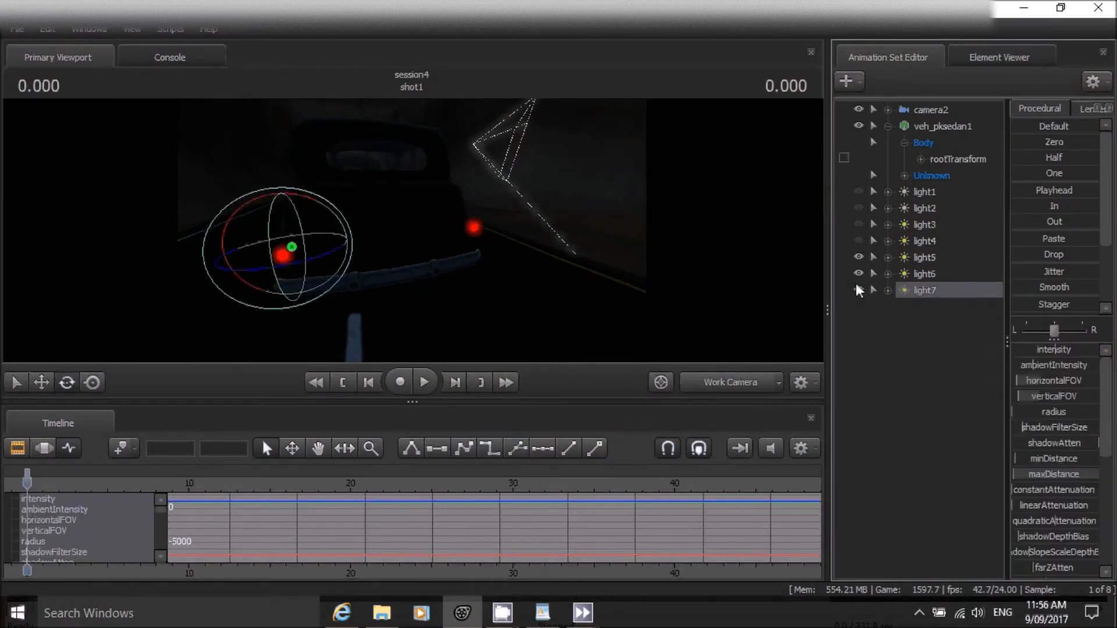
{"action": "left_click", "coordinate": [42, 381]}
{"action": "left_click_drag", "start_coordinate": [309, 270], "coordinate": [375, 286]}
Duplicate light7 by copying and pasting its animation set, and move the copy sideways along the rear bumper toward the opposite bracket.
{"action": "right_click", "coordinate": [913, 289]}
{"action": "left_click", "coordinate": [892, 328]}
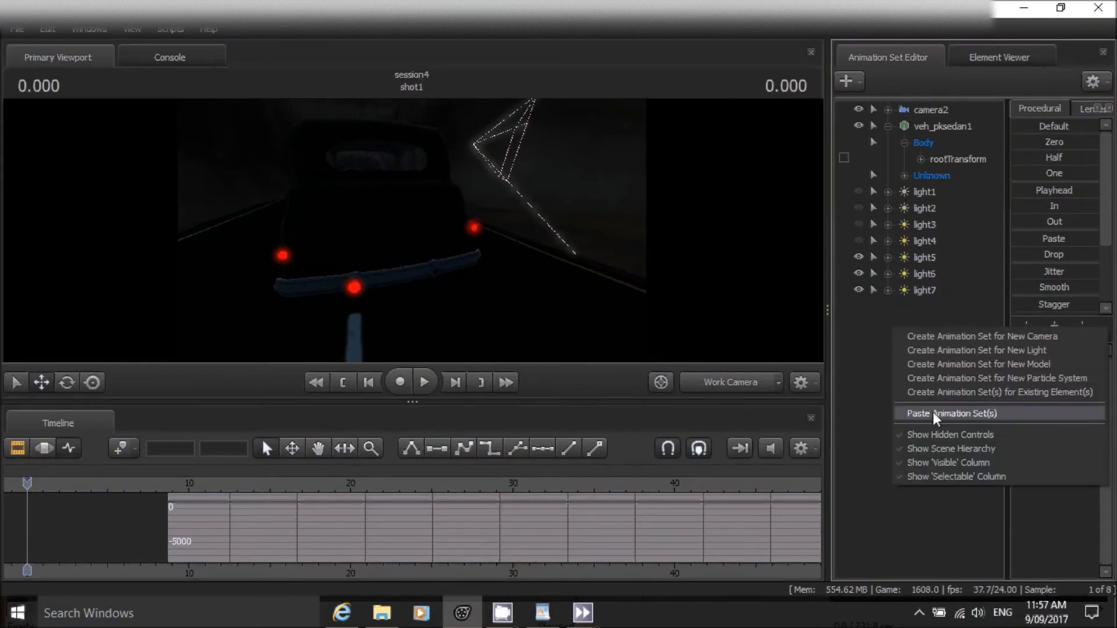
{"action": "left_click", "coordinate": [933, 412]}
{"action": "left_click_drag", "start_coordinate": [315, 259], "coordinate": [442, 270]}
{"action": "left_click_drag", "start_coordinate": [571, 239], "coordinate": [661, 241]}
{"action": "key", "text": "a"}
{"action": "left_click_drag", "start_coordinate": [412, 231], "coordinate": [486, 235]}
{"action": "key", "text": "w"}
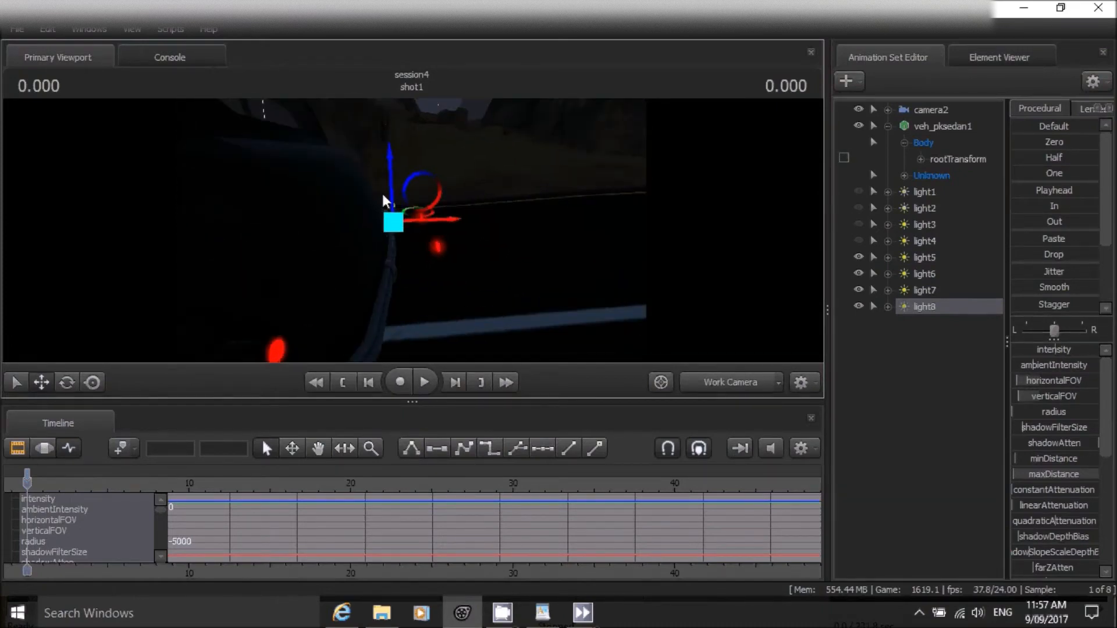
{"action": "left_click_drag", "start_coordinate": [421, 215], "coordinate": [233, 228]}
{"action": "key", "text": "d"}
{"action": "key", "text": "d"}
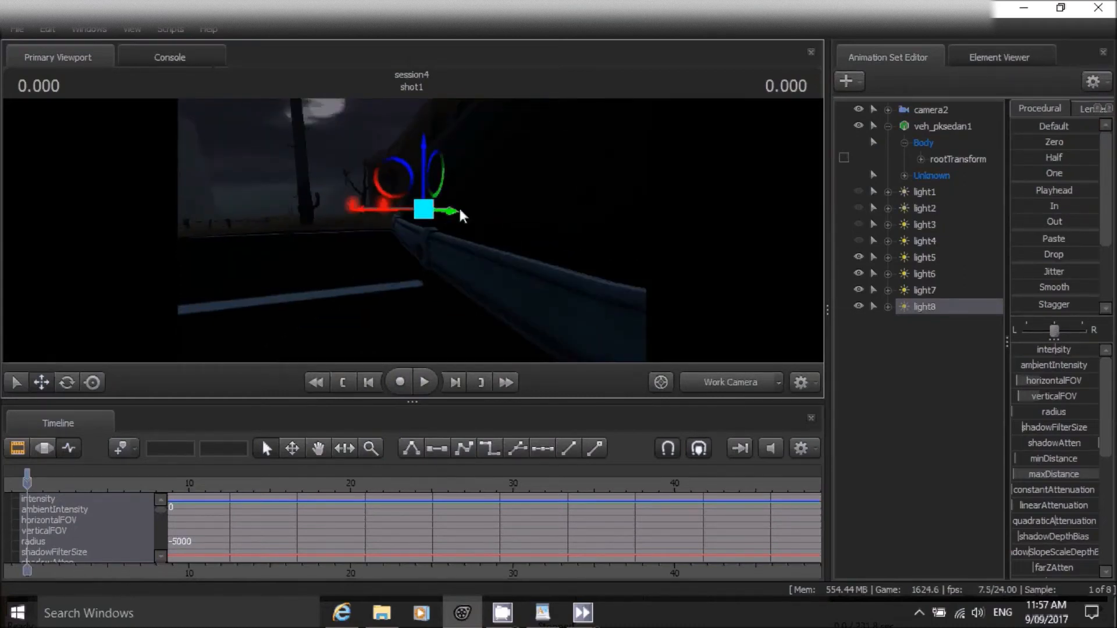
Fine-tune light8's depth and height so its red glow sits against the far bumper bracket.
{"action": "left_click_drag", "start_coordinate": [458, 212], "coordinate": [511, 241]}
{"action": "left_click_drag", "start_coordinate": [494, 183], "coordinate": [492, 231]}
{"action": "left_click_drag", "start_coordinate": [530, 273], "coordinate": [500, 258]}
{"action": "left_click_drag", "start_coordinate": [462, 195], "coordinate": [463, 209]}
{"action": "left_click_drag", "start_coordinate": [386, 256], "coordinate": [573, 265]}
{"action": "key", "text": "a"}
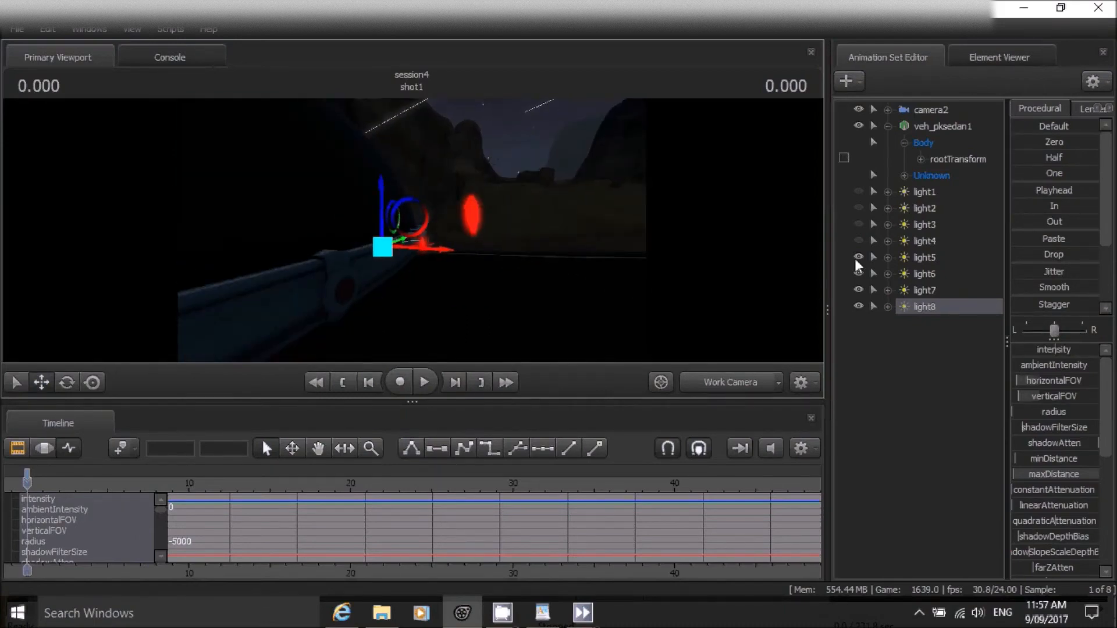
Check light5 through light8 one by one to identify which light makes the glow floating off the bumper.
{"action": "left_click", "coordinate": [927, 289]}
{"action": "left_click", "coordinate": [927, 274]}
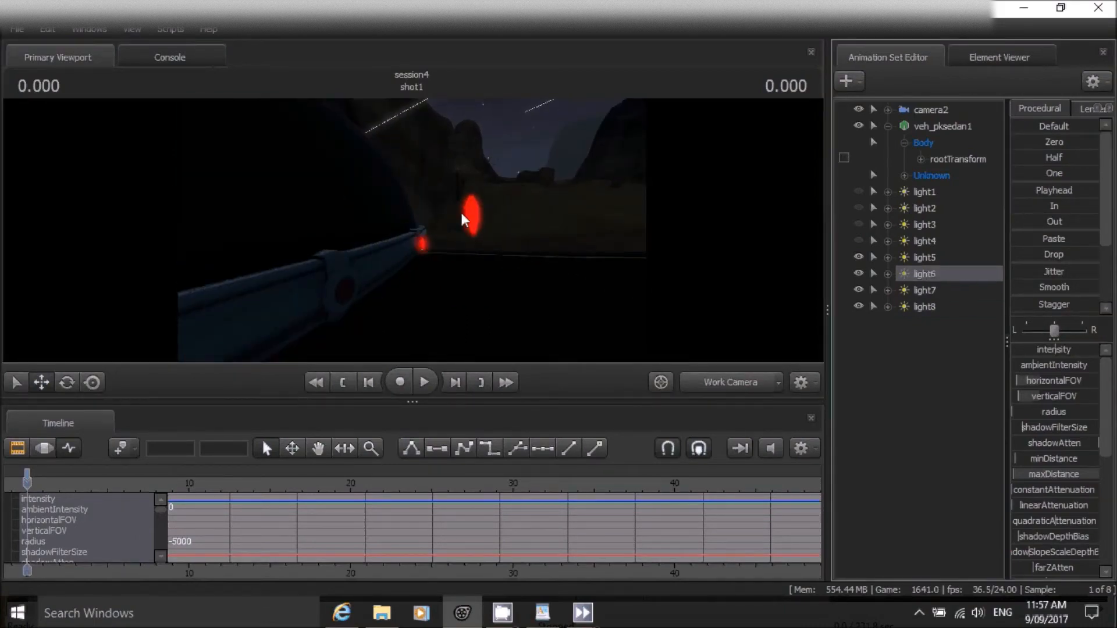
{"action": "left_click", "coordinate": [926, 257]}
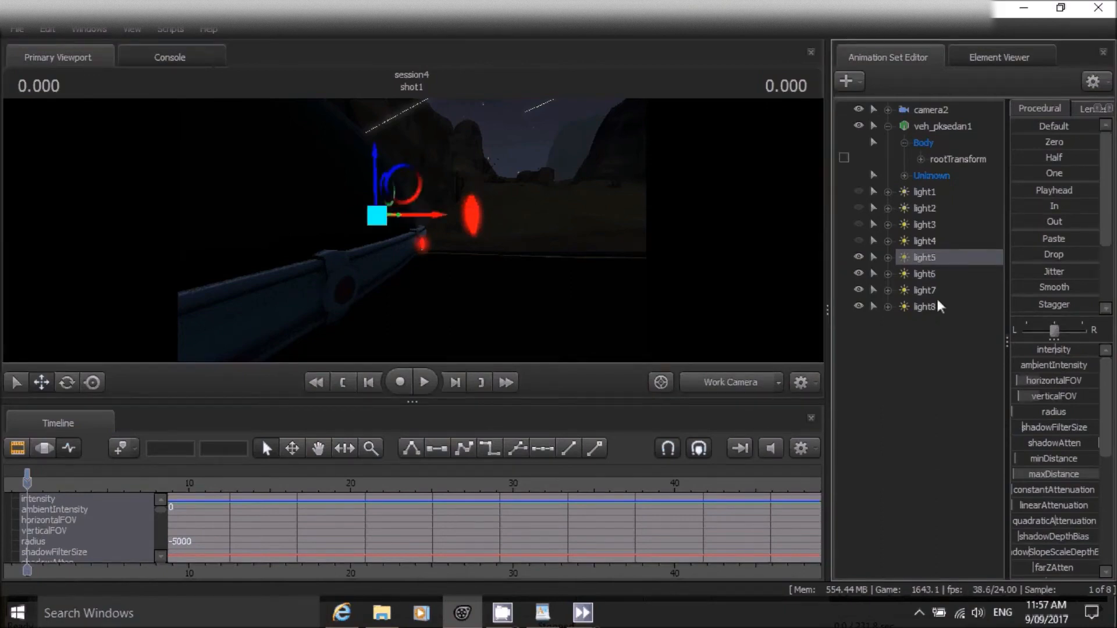
{"action": "left_click", "coordinate": [936, 304]}
{"action": "left_click", "coordinate": [930, 287]}
{"action": "left_click", "coordinate": [931, 274]}
{"action": "left_click_drag", "start_coordinate": [700, 256], "coordinate": [434, 234]}
{"action": "key", "text": "s"}
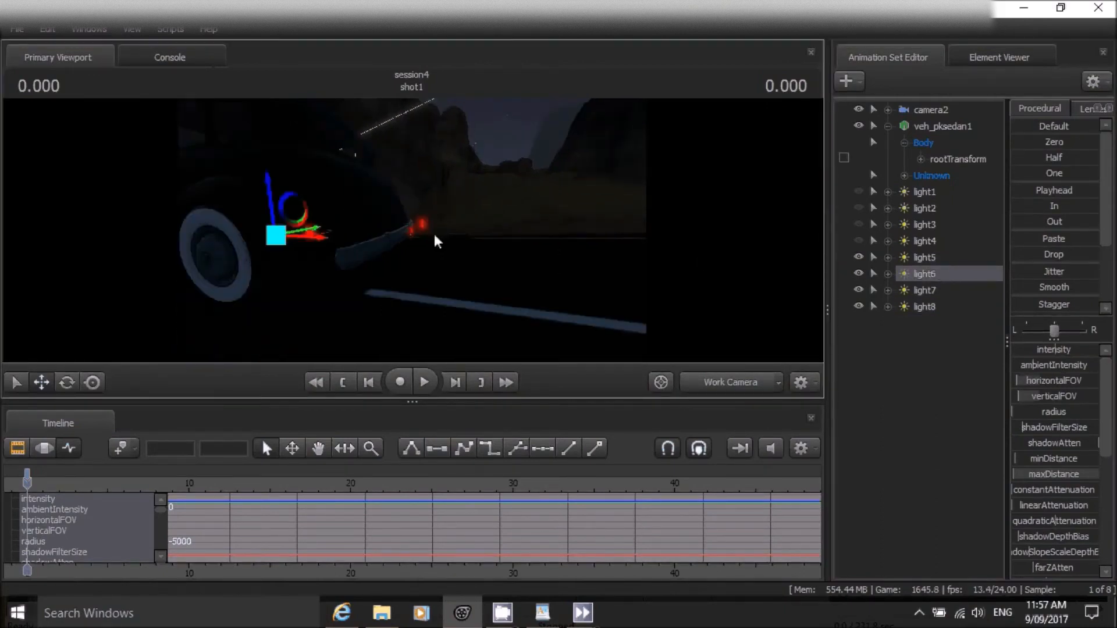
Lower light7 and nudge its depth and height so its red glow sits on the nearer bumper bracket.
{"action": "left_click", "coordinate": [924, 291]}
{"action": "mouse_move", "coordinate": [434, 231]}
{"action": "left_mouse_down"}
{"action": "mouse_move", "coordinate": [398, 236]}
{"action": "mouse_move", "coordinate": [436, 238]}
{"action": "mouse_move", "coordinate": [414, 226]}
{"action": "left_mouse_up"}
{"action": "key", "text": "w"}
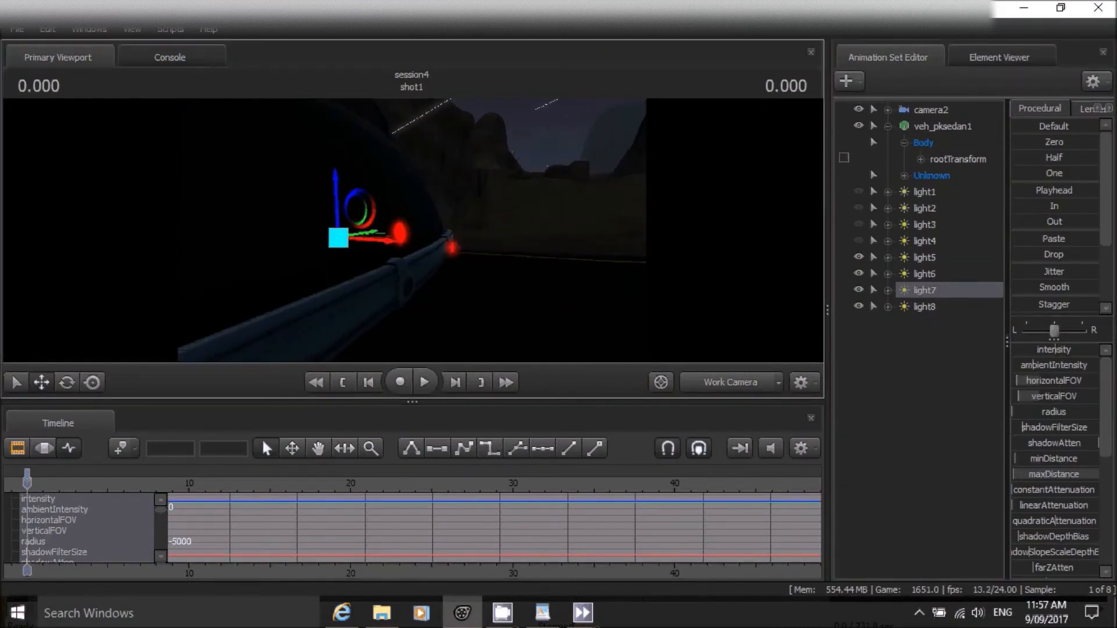
{"action": "left_click_drag", "start_coordinate": [338, 217], "coordinate": [339, 273]}
{"action": "mouse_move", "coordinate": [389, 305]}
{"action": "left_mouse_down"}
{"action": "mouse_move", "coordinate": [408, 313]}
{"action": "mouse_move", "coordinate": [400, 303]}
{"action": "left_mouse_up"}
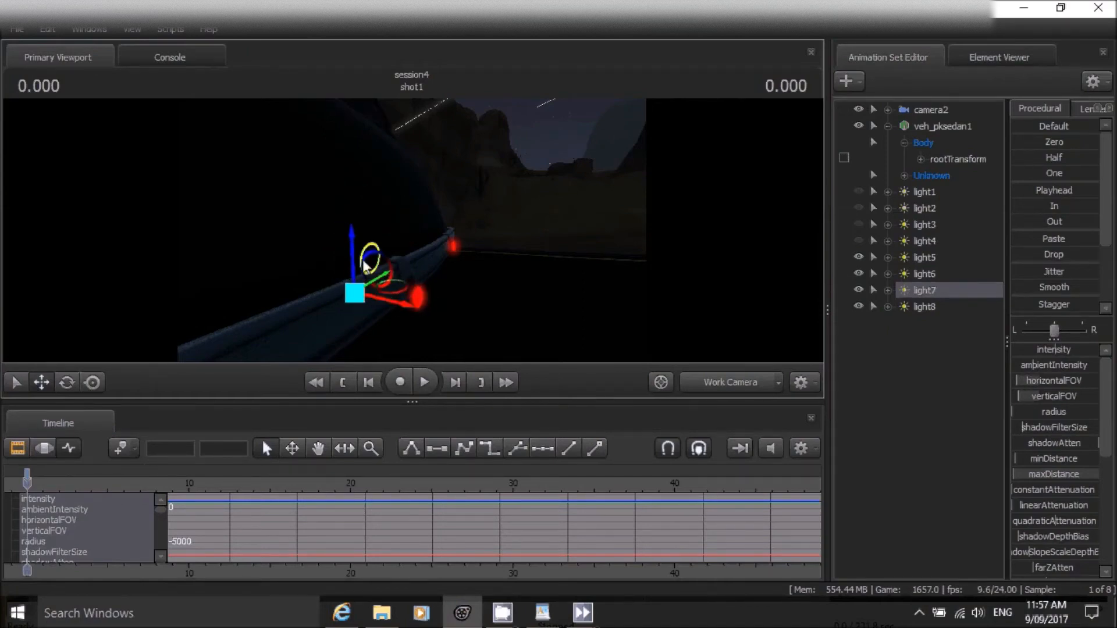
{"action": "left_click_drag", "start_coordinate": [356, 259], "coordinate": [357, 248]}
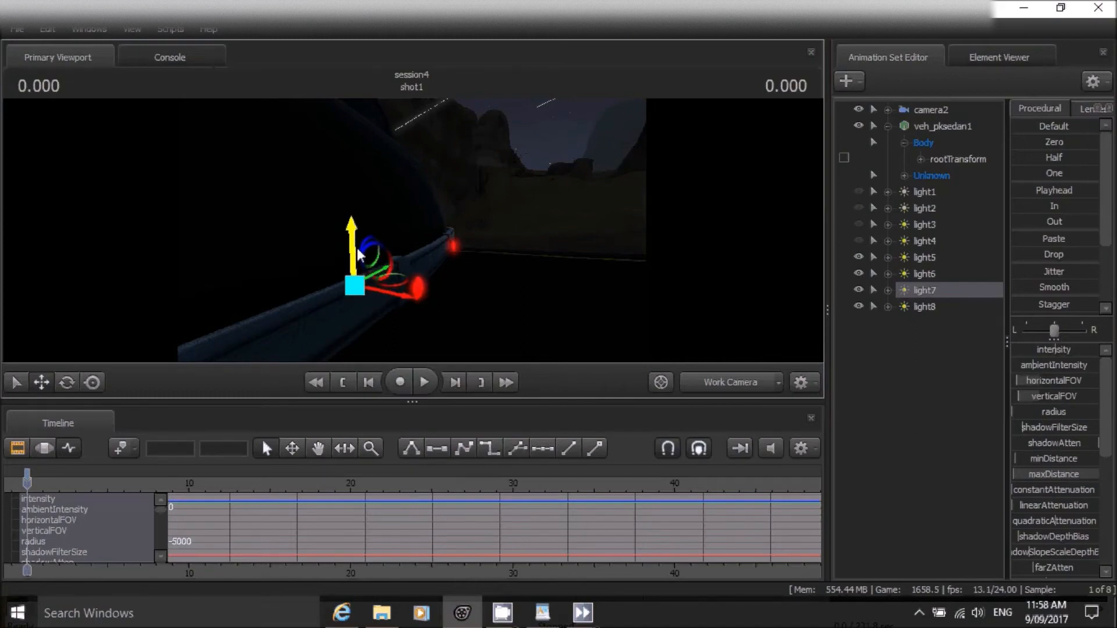
{"action": "left_click_drag", "start_coordinate": [392, 292], "coordinate": [391, 292]}
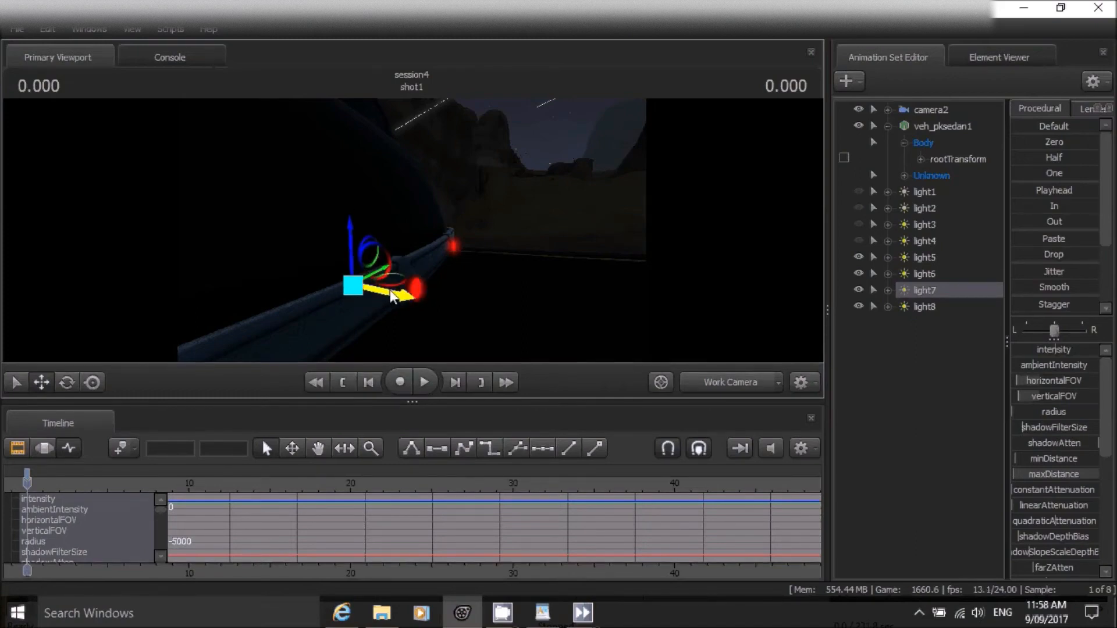
{"action": "left_click", "coordinate": [65, 382]}
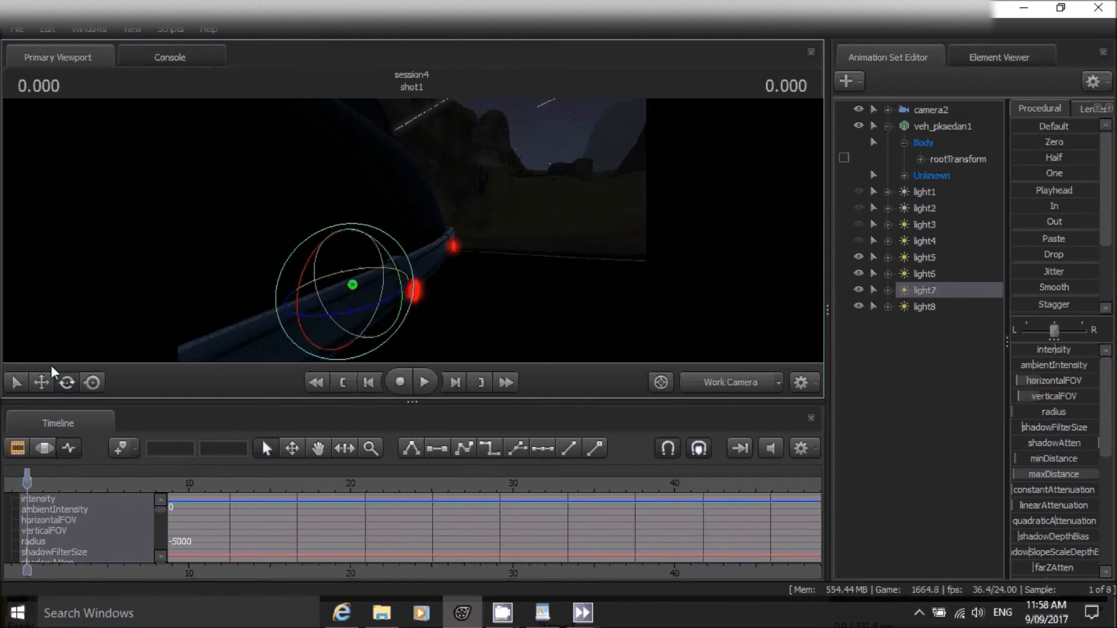
{"action": "left_click", "coordinate": [42, 383]}
{"action": "left_click_drag", "start_coordinate": [399, 298], "coordinate": [399, 299]}
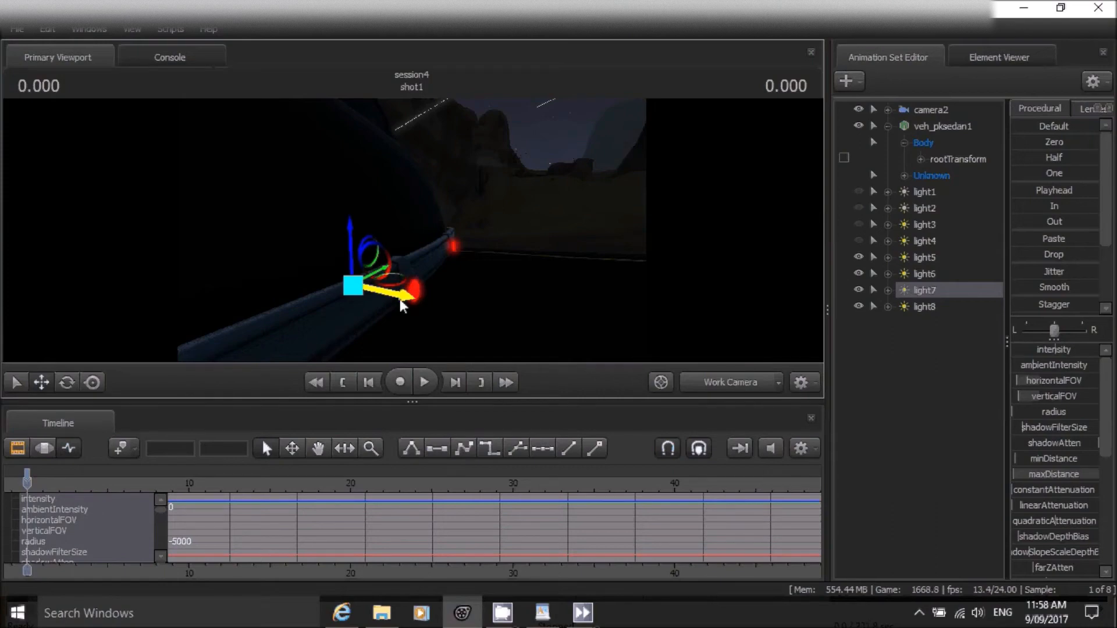
Make light4, light3, light2 and light1 visible again and inspect the lit car from above the road.
{"action": "left_click_drag", "start_coordinate": [349, 247], "coordinate": [550, 208]}
{"action": "key", "text": "s"}
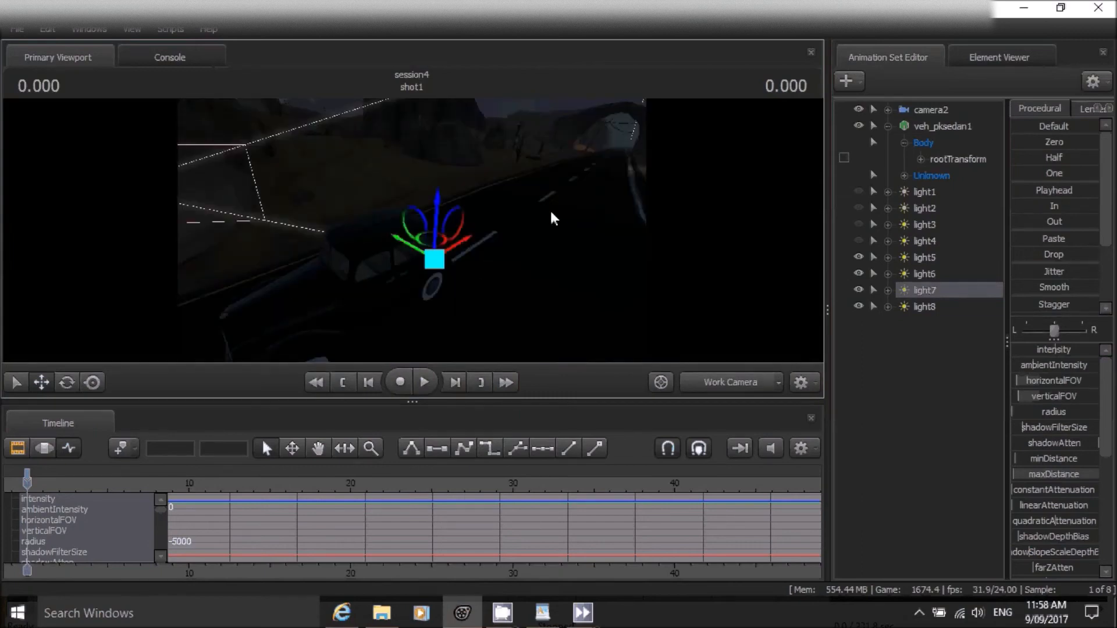
{"action": "left_click", "coordinate": [861, 242]}
{"action": "left_click", "coordinate": [862, 224]}
{"action": "left_click", "coordinate": [860, 207]}
{"action": "left_click", "coordinate": [860, 192]}
{"action": "left_click_drag", "start_coordinate": [572, 235], "coordinate": [393, 226]}
{"action": "key", "text": "s"}
{"action": "key", "text": "s"}
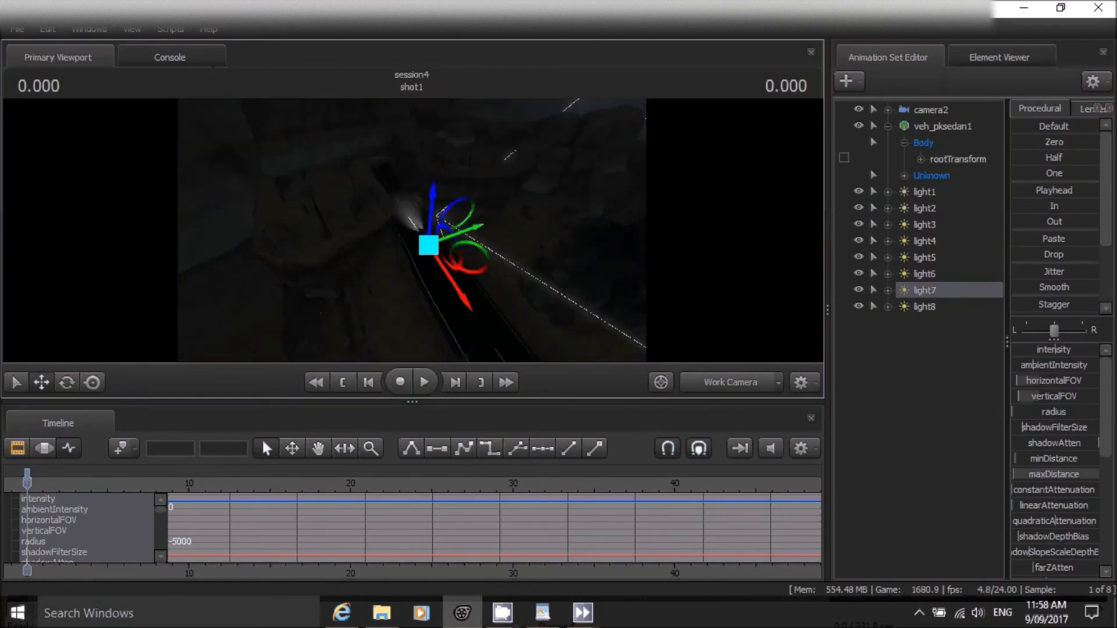
{"action": "key", "text": "w"}
{"action": "left_click_drag", "start_coordinate": [518, 218], "coordinate": [533, 210]}
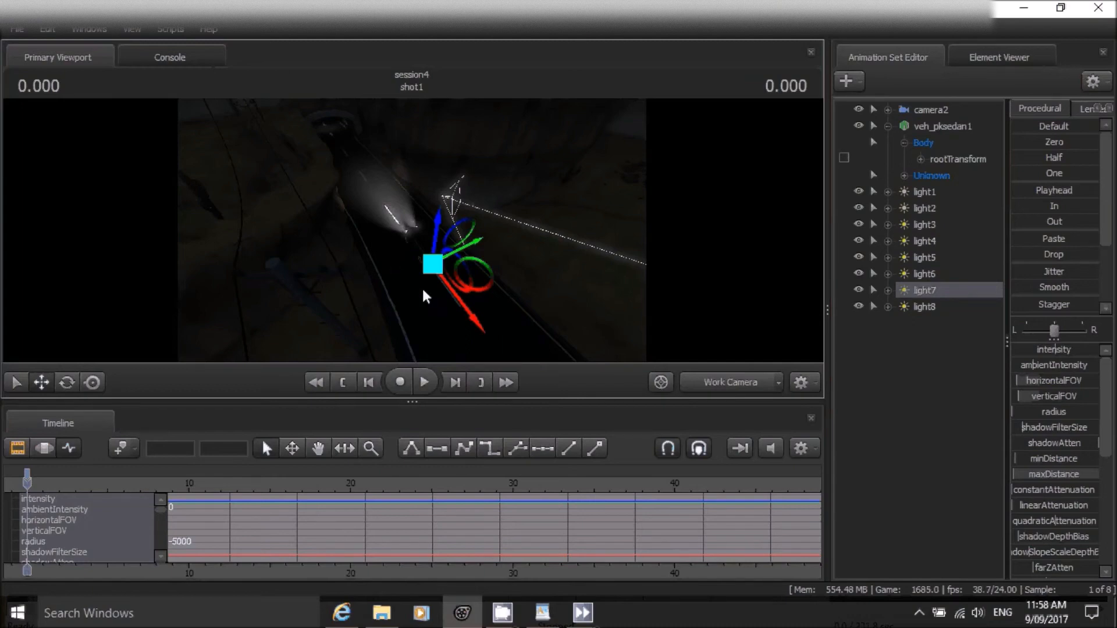
{"action": "left_click", "coordinate": [967, 348]}
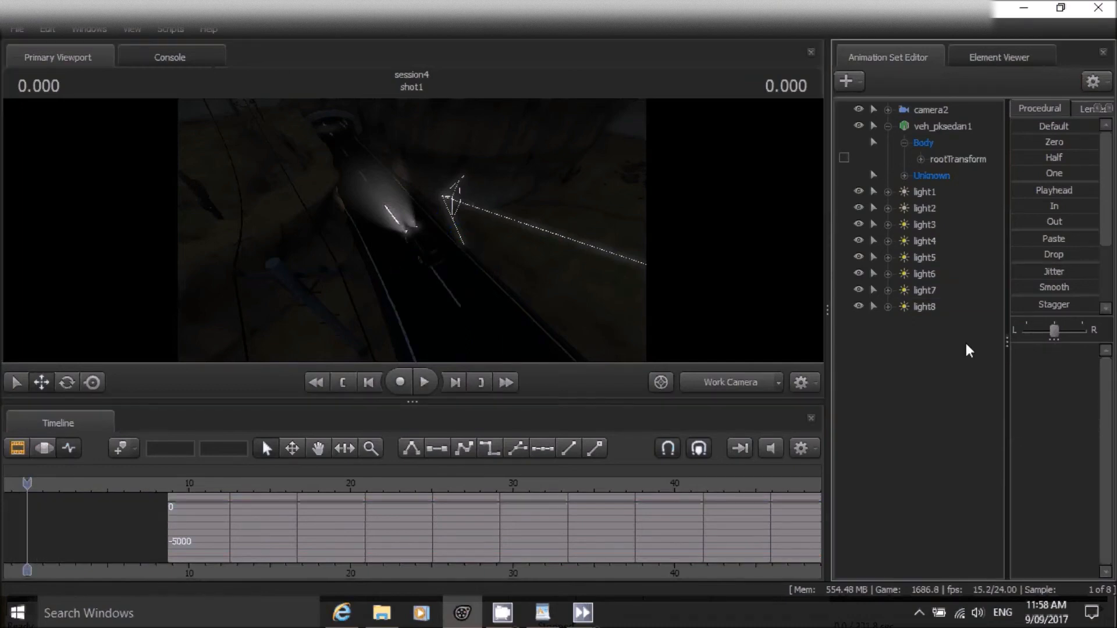
{"action": "left_click_drag", "start_coordinate": [678, 255], "coordinate": [653, 251]}
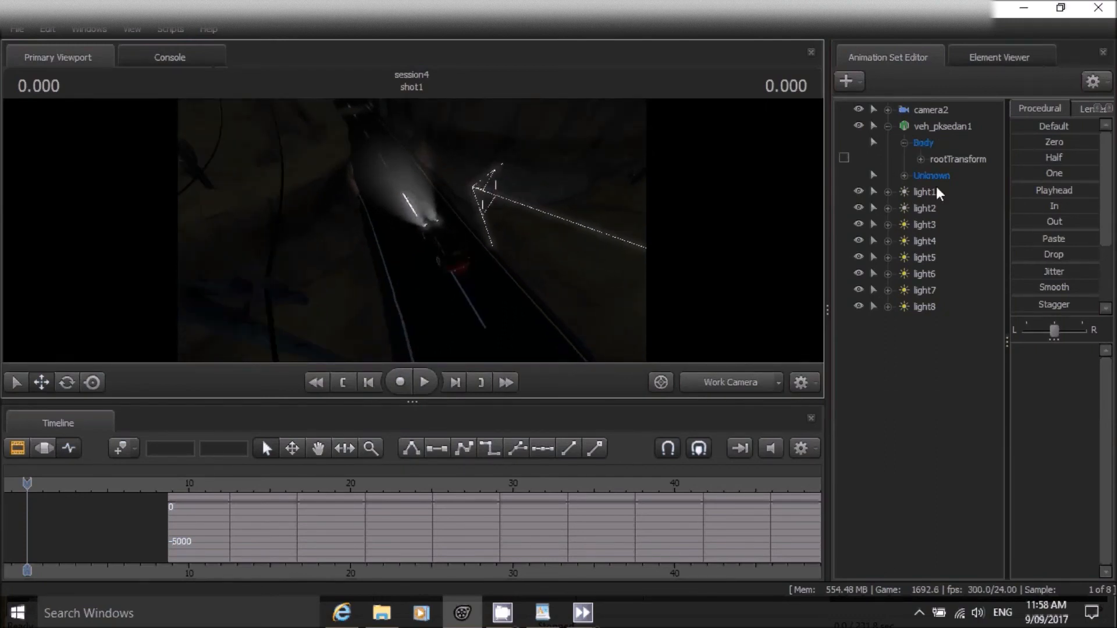
Select light1 through light8 plus the car's rootTransform, and move them together forward along the road at time 10.791.
{"action": "left_click", "coordinate": [933, 305]}
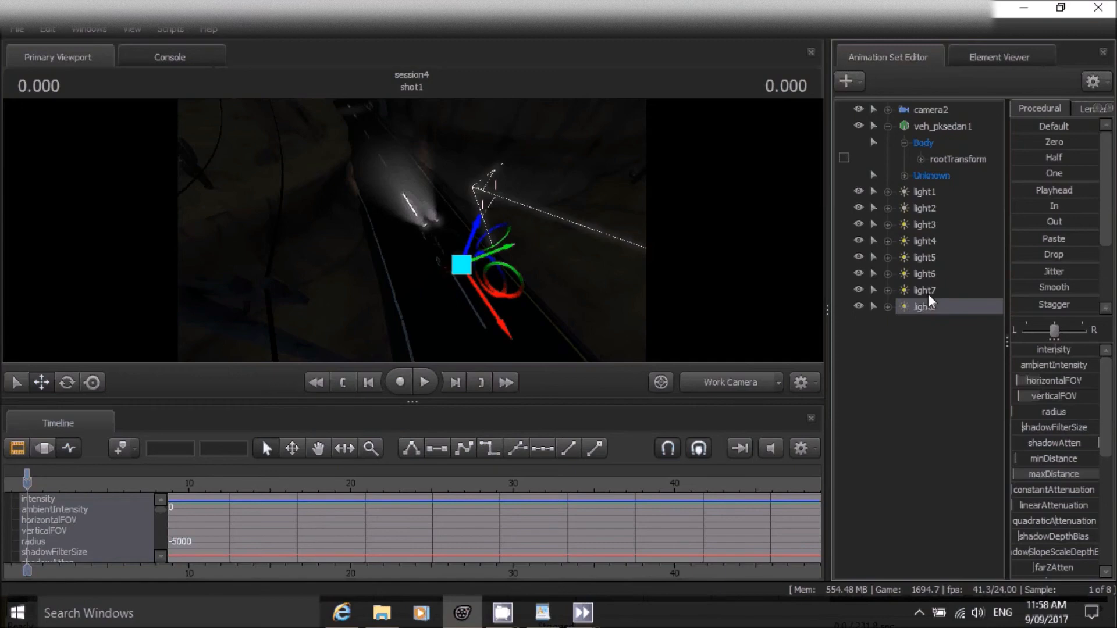
{"action": "left_click", "coordinate": [927, 291], "text": "shift"}
{"action": "left_click", "coordinate": [924, 271], "text": "shift"}
{"action": "left_click", "coordinate": [927, 258], "text": "shift"}
{"action": "left_click", "coordinate": [927, 226], "text": "shift"}
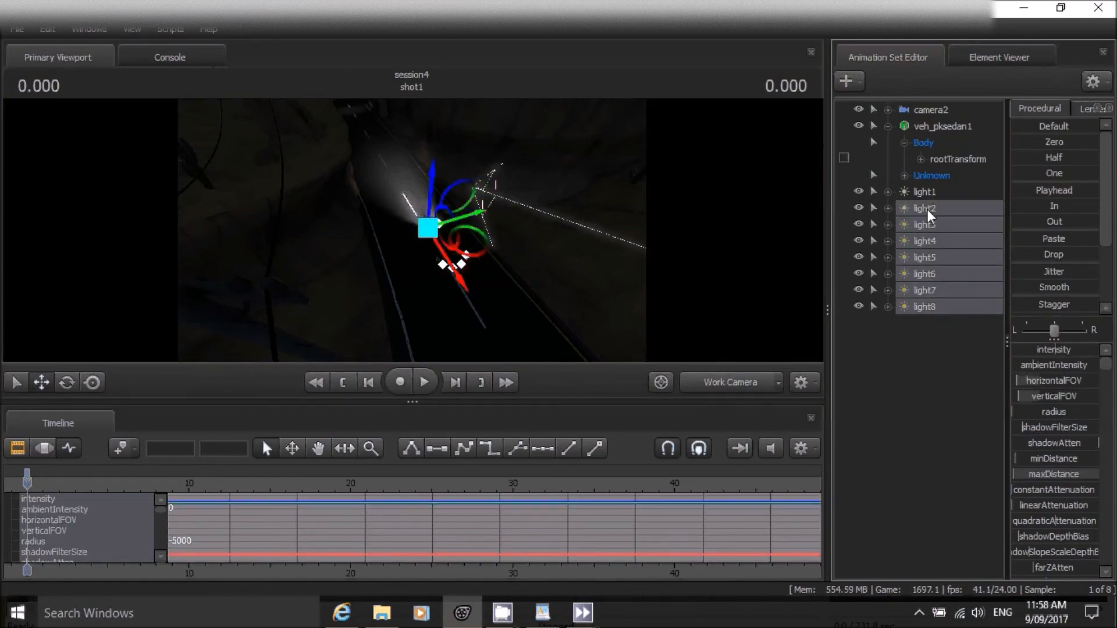
{"action": "left_click", "coordinate": [934, 192], "text": "shift"}
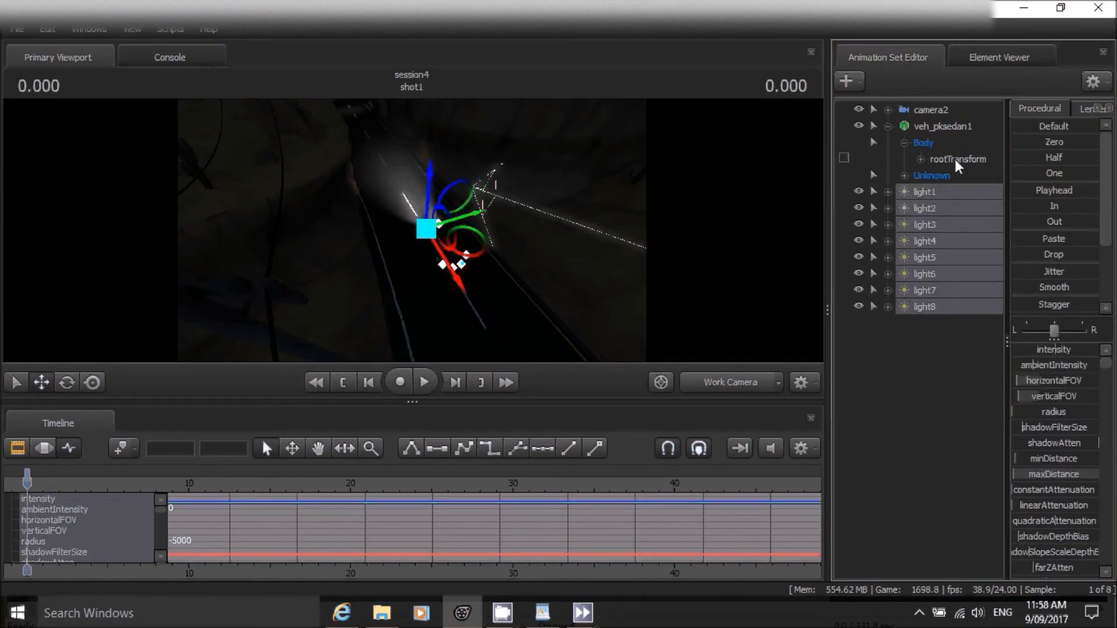
{"action": "left_click", "coordinate": [955, 159], "text": "ctrl"}
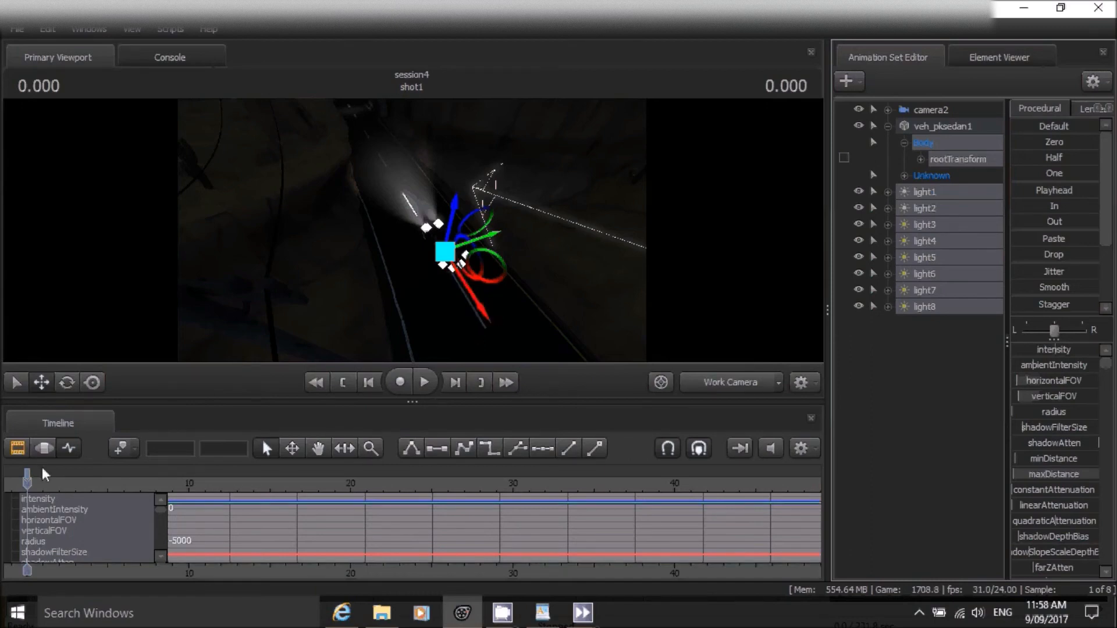
{"action": "left_click", "coordinate": [30, 483]}
{"action": "left_click_drag", "start_coordinate": [31, 482], "coordinate": [200, 482]}
{"action": "left_click", "coordinate": [484, 308]}
{"action": "left_click_drag", "start_coordinate": [470, 301], "coordinate": [396, 217]}
Inspect the car and its headlight beams at the moved position from several angles, with everything deselected.
{"action": "left_click_drag", "start_coordinate": [475, 224], "coordinate": [306, 196]}
{"action": "key", "text": "w"}
{"action": "key", "text": "s"}
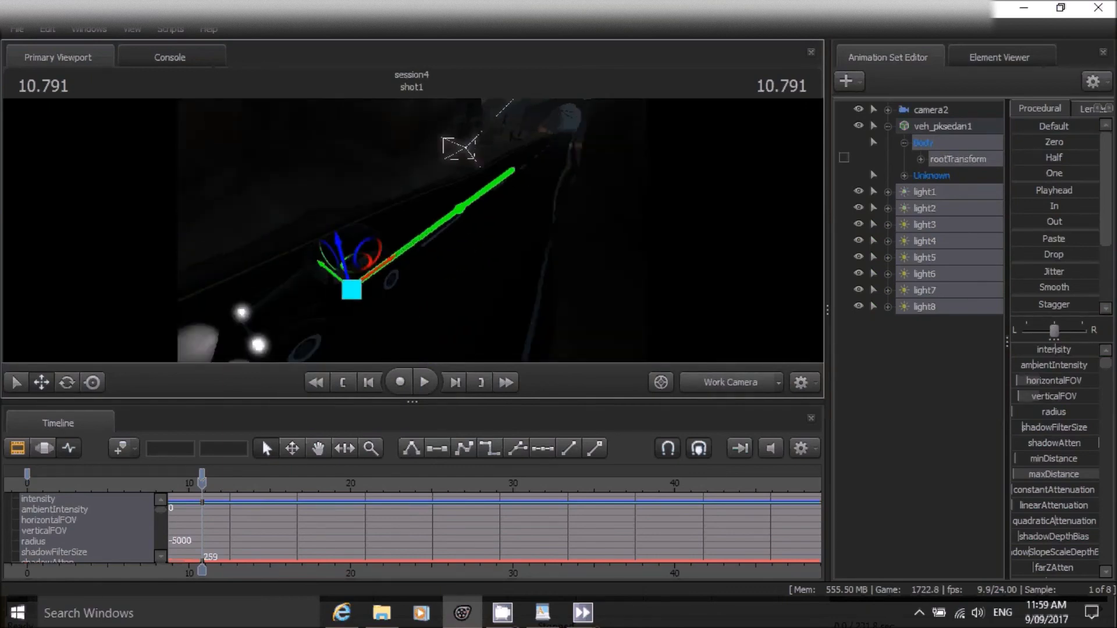
{"action": "mouse_move", "coordinate": [377, 269]}
{"action": "left_mouse_down"}
{"action": "mouse_move", "coordinate": [439, 237]}
{"action": "mouse_move", "coordinate": [365, 286]}
{"action": "mouse_move", "coordinate": [433, 239]}
{"action": "mouse_move", "coordinate": [387, 270]}
{"action": "left_mouse_up"}
{"action": "left_click_drag", "start_coordinate": [471, 267], "coordinate": [494, 272]}
{"action": "key", "text": "a"}
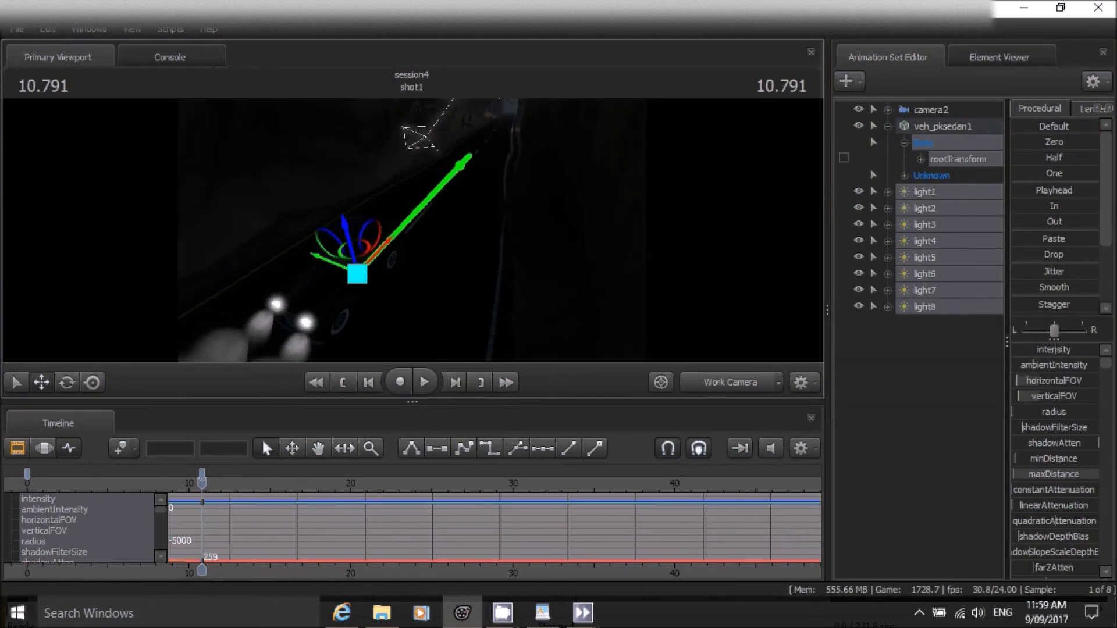
{"action": "left_click", "coordinate": [926, 341]}
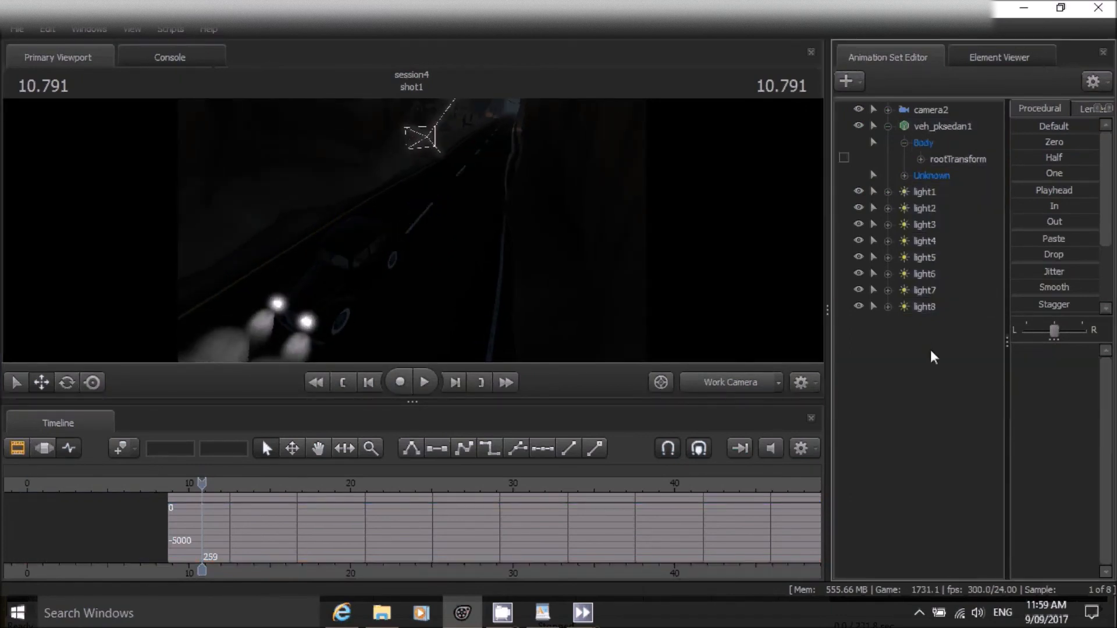
{"action": "left_click_drag", "start_coordinate": [339, 311], "coordinate": [410, 228]}
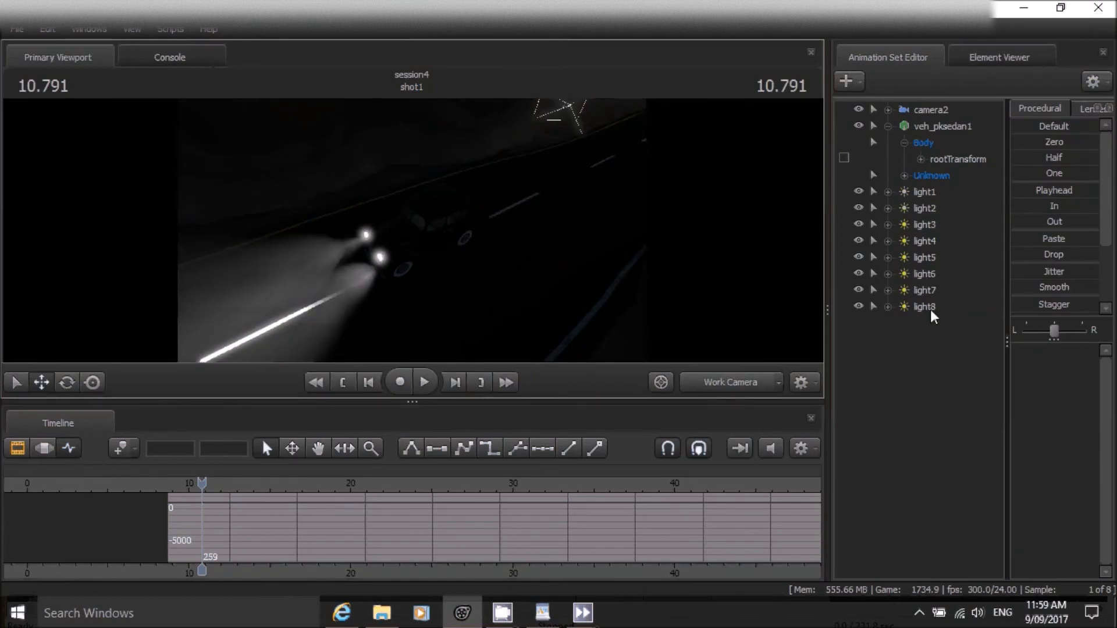
Reselect all eight lights with the car's rootTransform and play the shot from its start to review the drive.
{"action": "left_click_drag", "start_coordinate": [930, 310], "coordinate": [958, 158]}
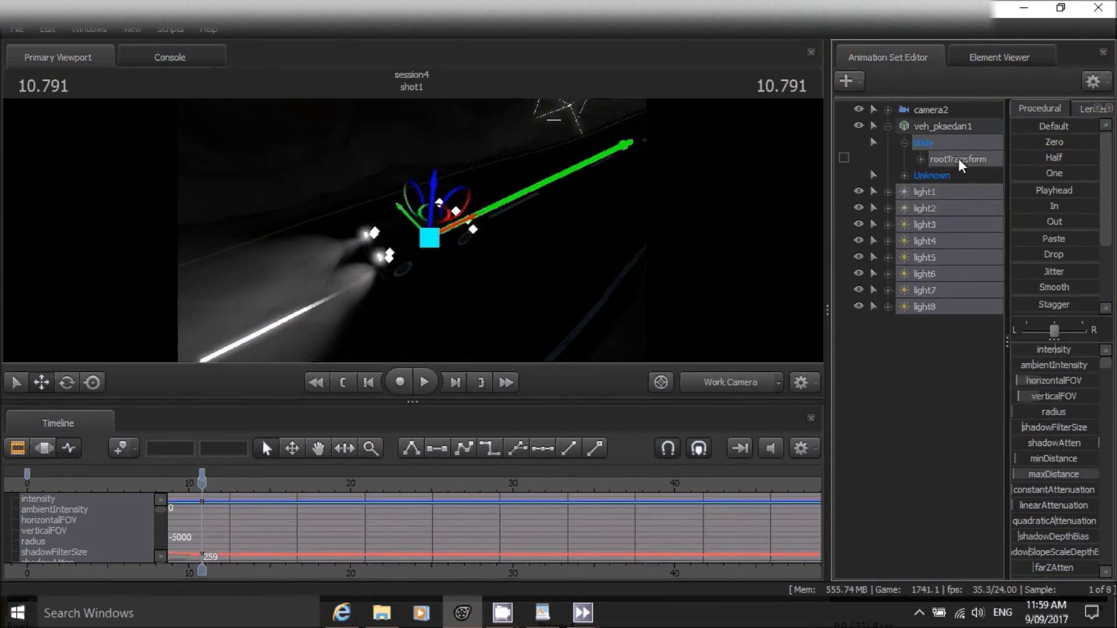
{"action": "left_click_drag", "start_coordinate": [477, 218], "coordinate": [413, 231]}
{"action": "right_click", "coordinate": [391, 230]}
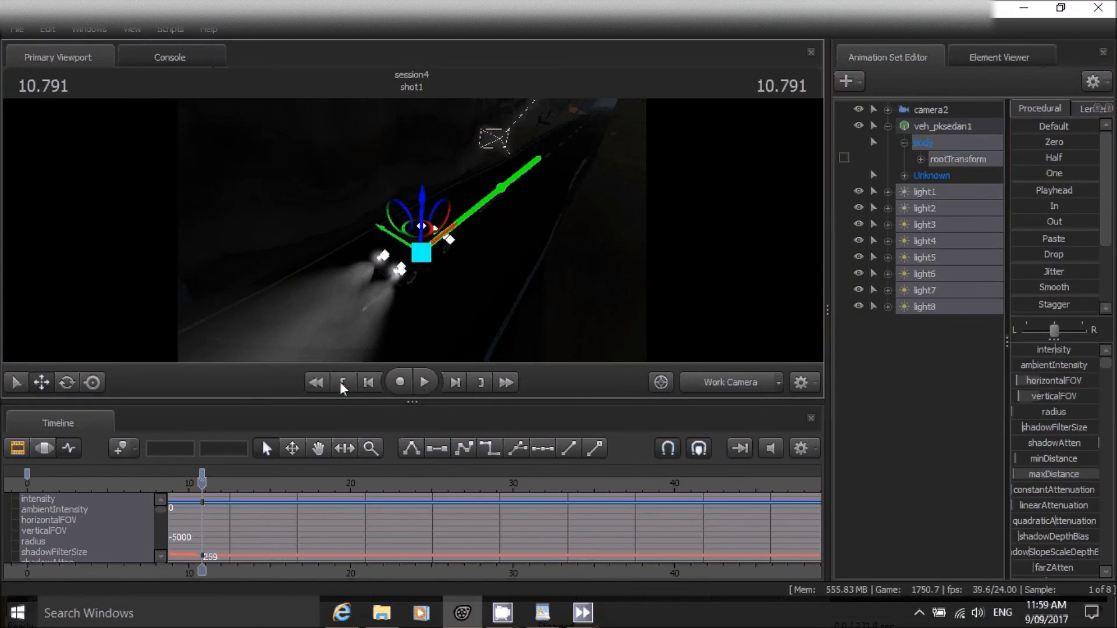
{"action": "left_click", "coordinate": [342, 383]}
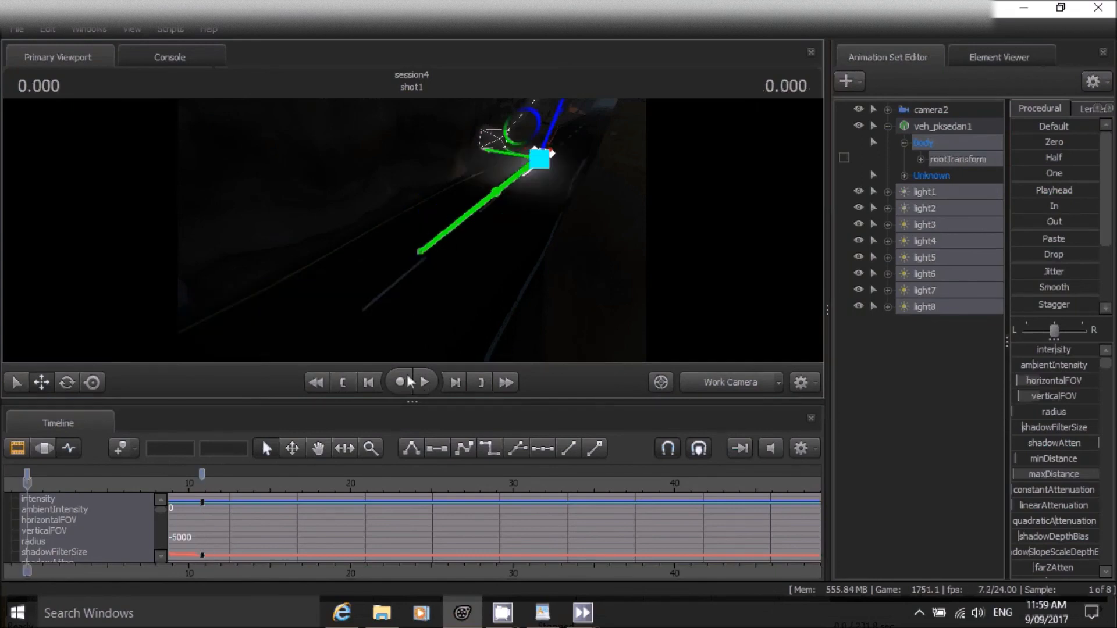
{"action": "left_click", "coordinate": [423, 381]}
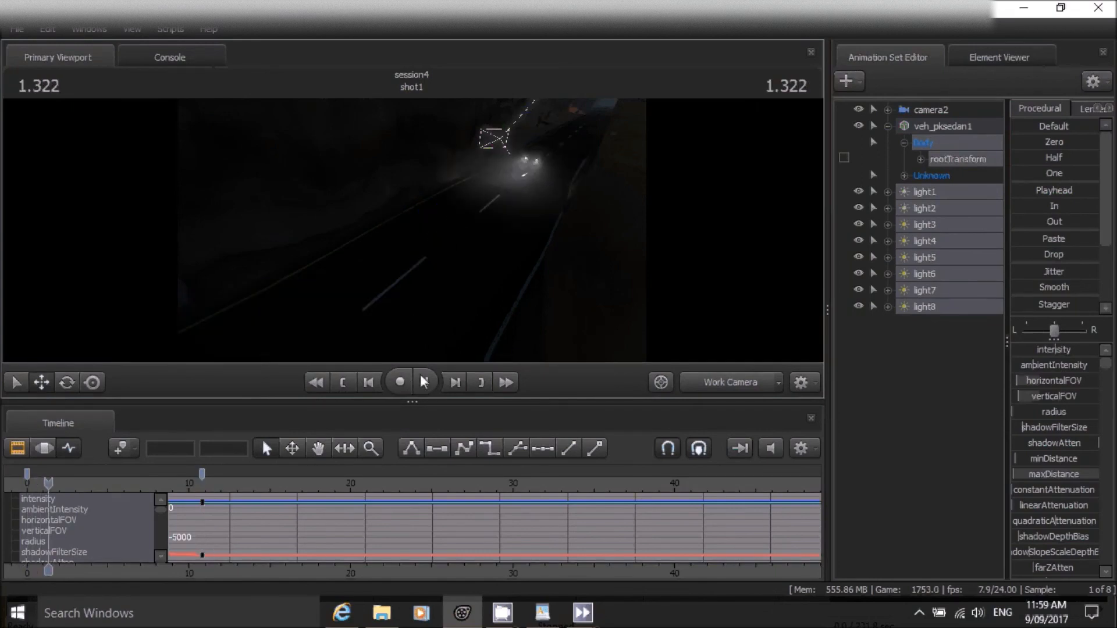